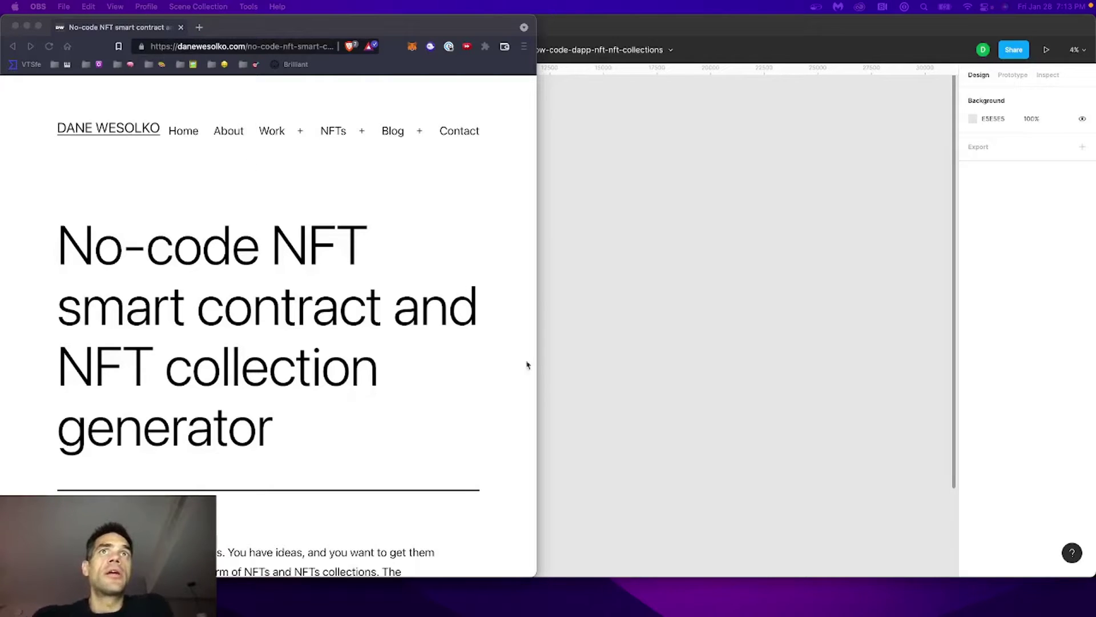
Step: Widen the Brave window so the NFT generator article reflows, and start reading down the post
drag(537, 368, 627, 371)
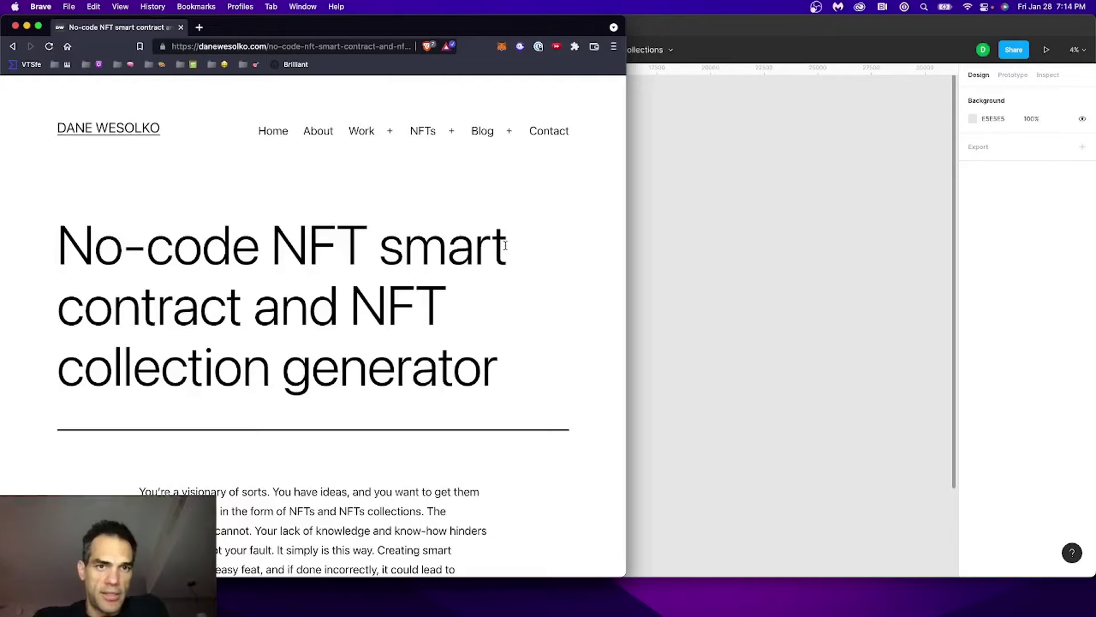
scroll(502, 265, down, 10)
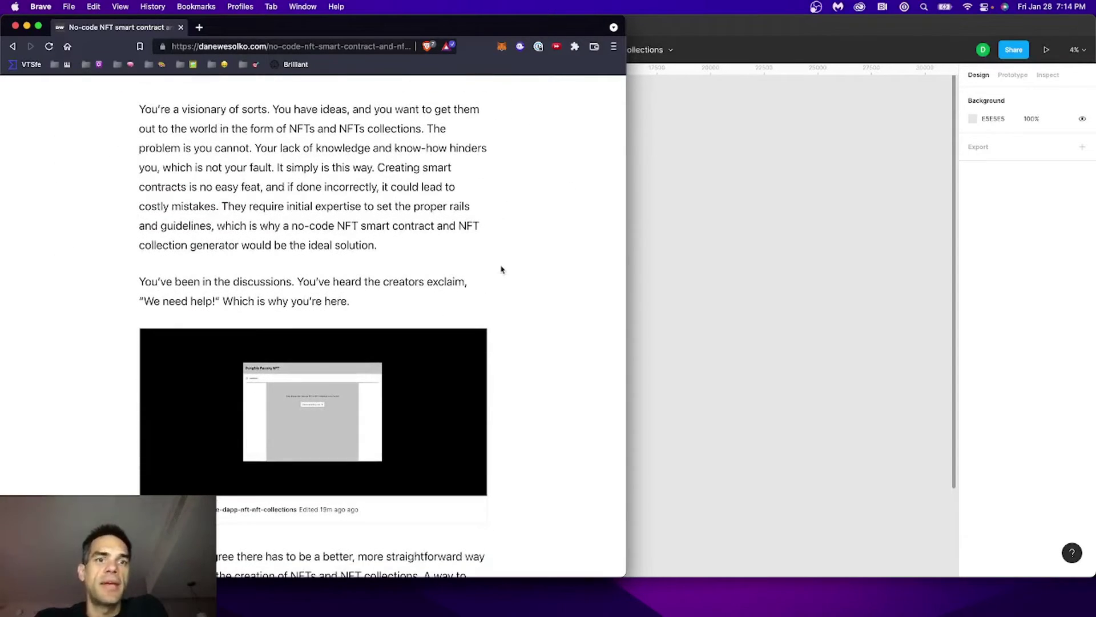
scroll(502, 270, down, 1)
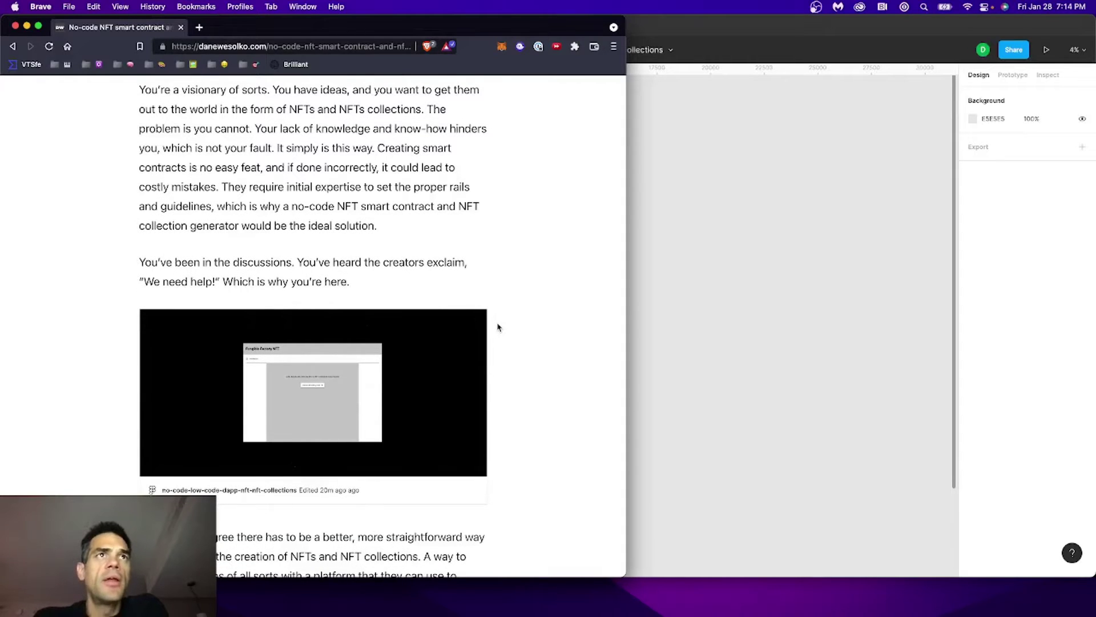
scroll(497, 327, down, 10)
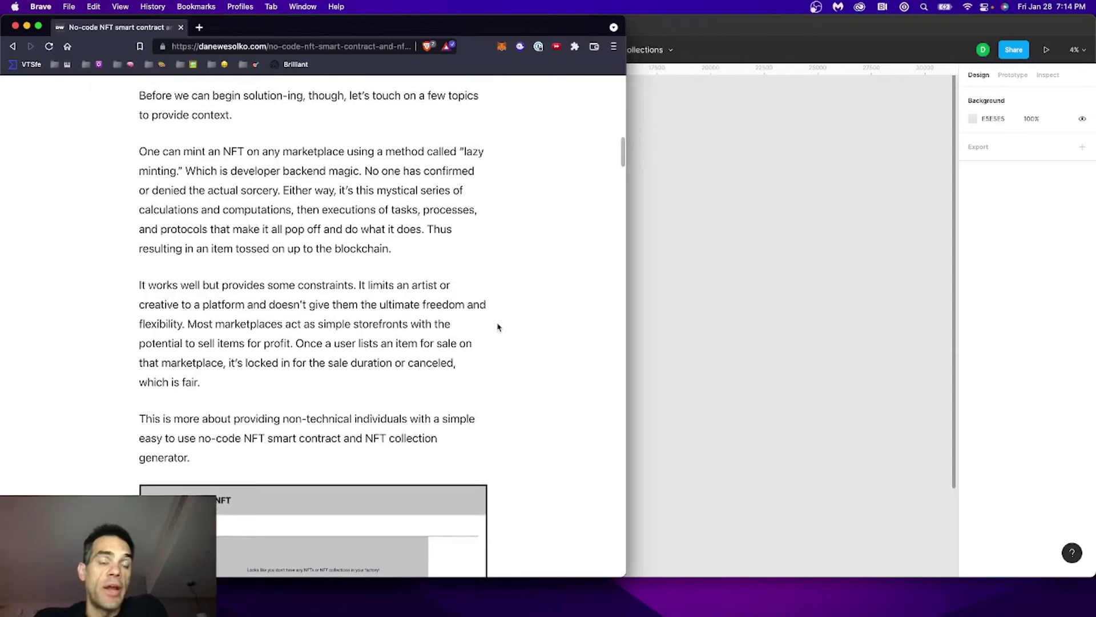
scroll(502, 301, down, 1)
scroll(502, 301, down, 2)
scroll(502, 301, down, 1)
scroll(502, 301, down, 2)
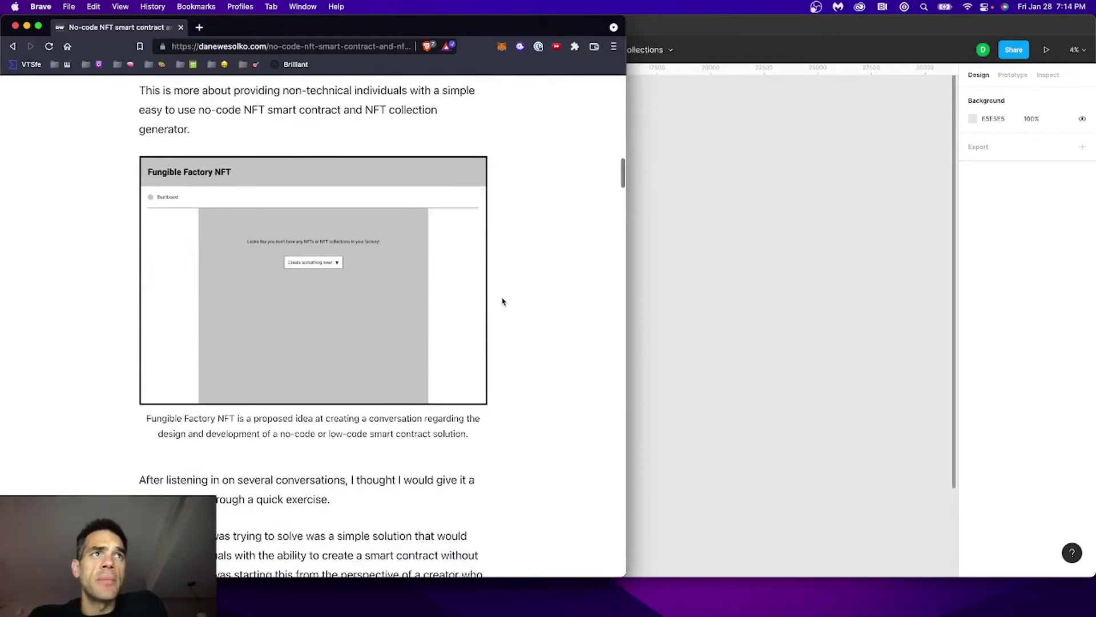
scroll(502, 302, down, 6)
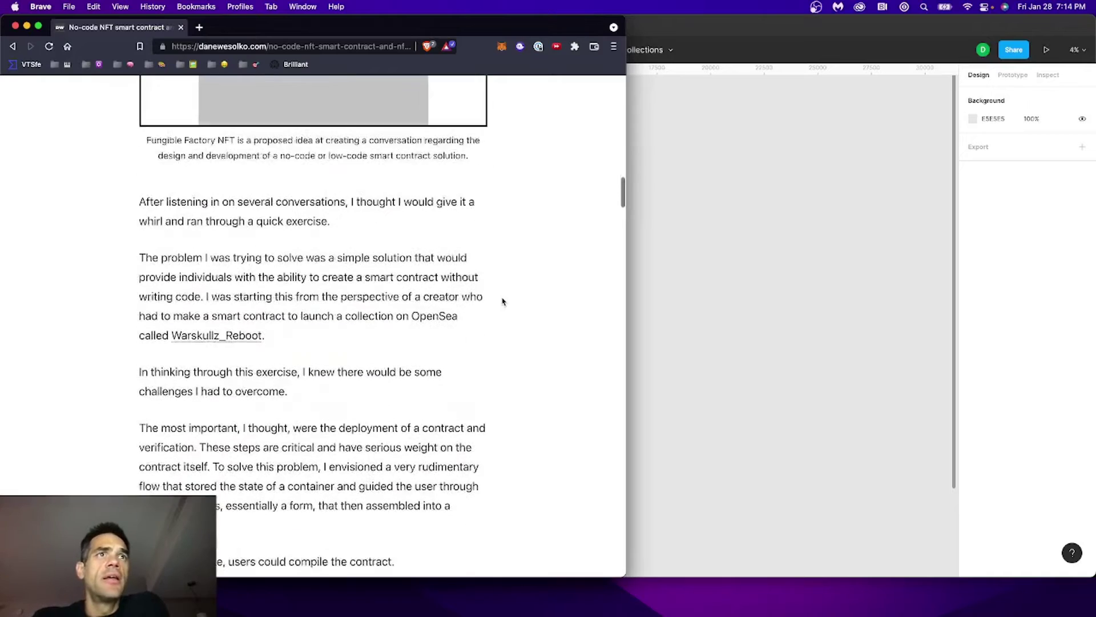
Step: Read further down the article until the 'Additionally' section linking ideas like NiftyKit
scroll(502, 301, down, 19)
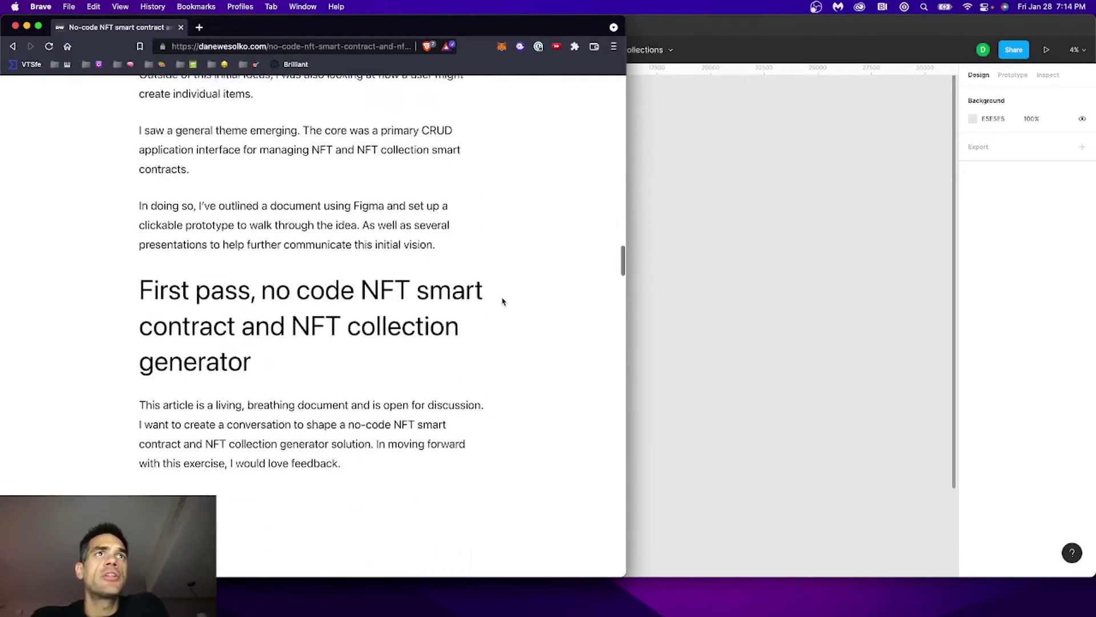
scroll(502, 302, down, 4)
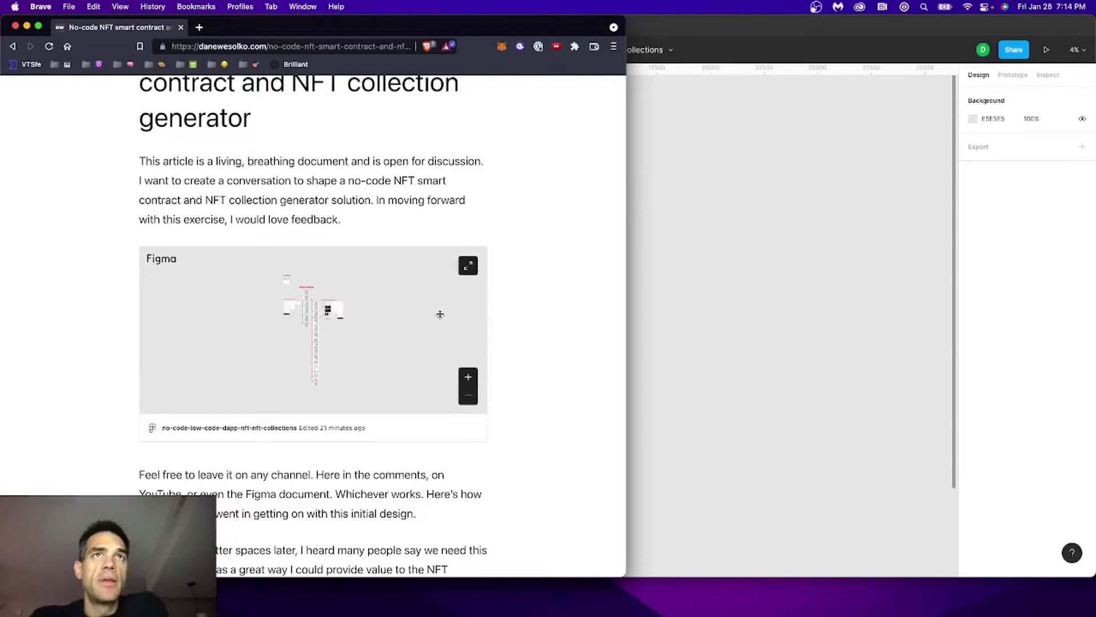
scroll(451, 298, down, 20)
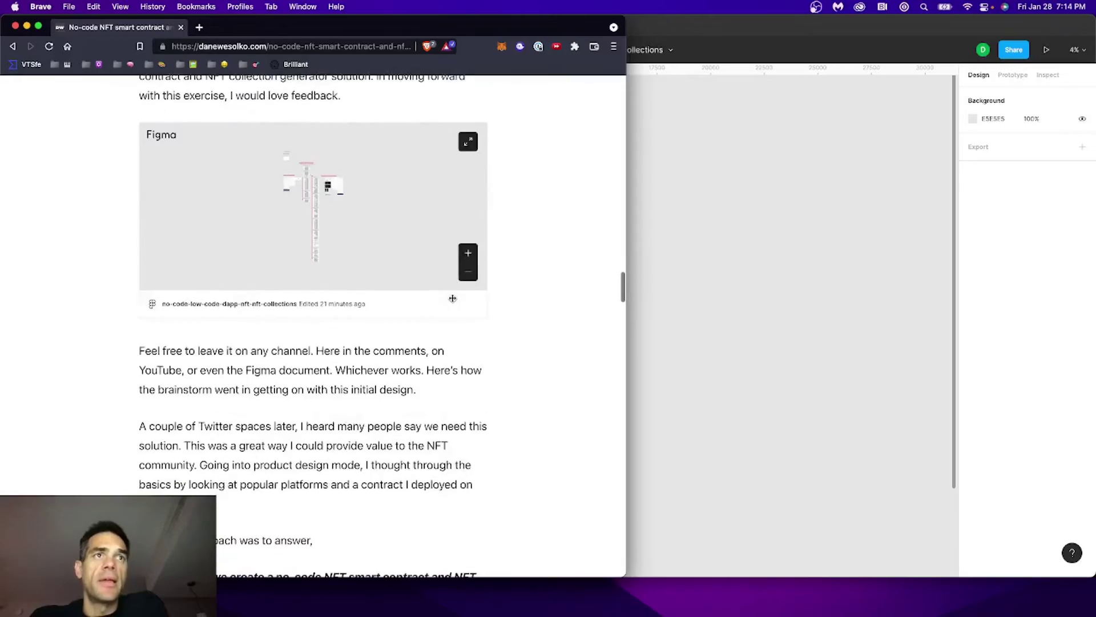
scroll(453, 298, down, 20)
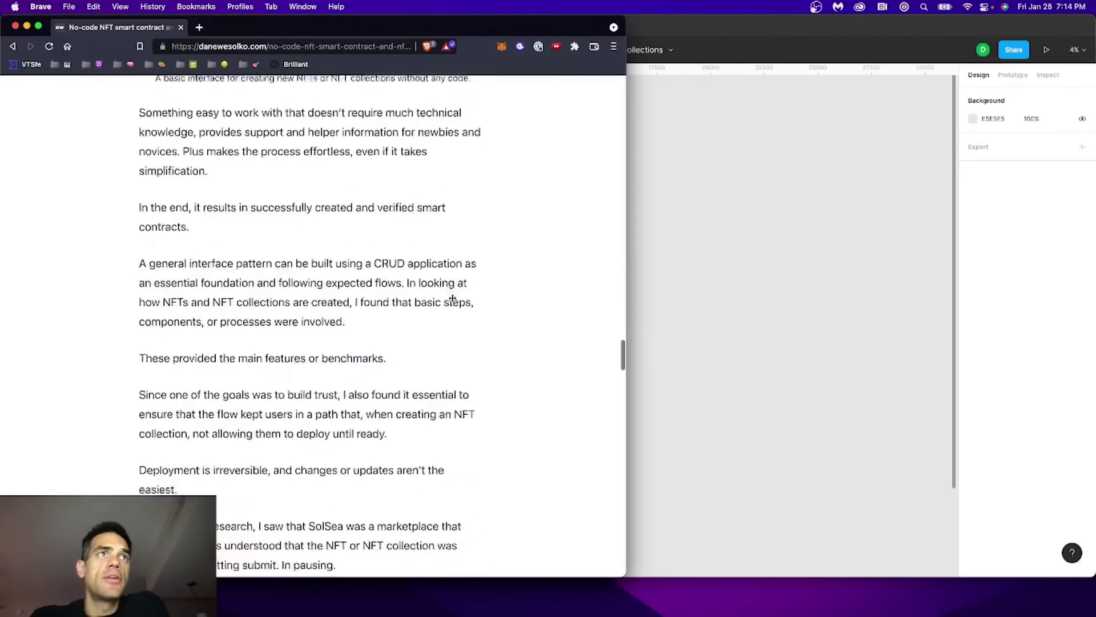
scroll(452, 298, up, 3)
scroll(452, 298, down, 7)
scroll(452, 298, down, 5)
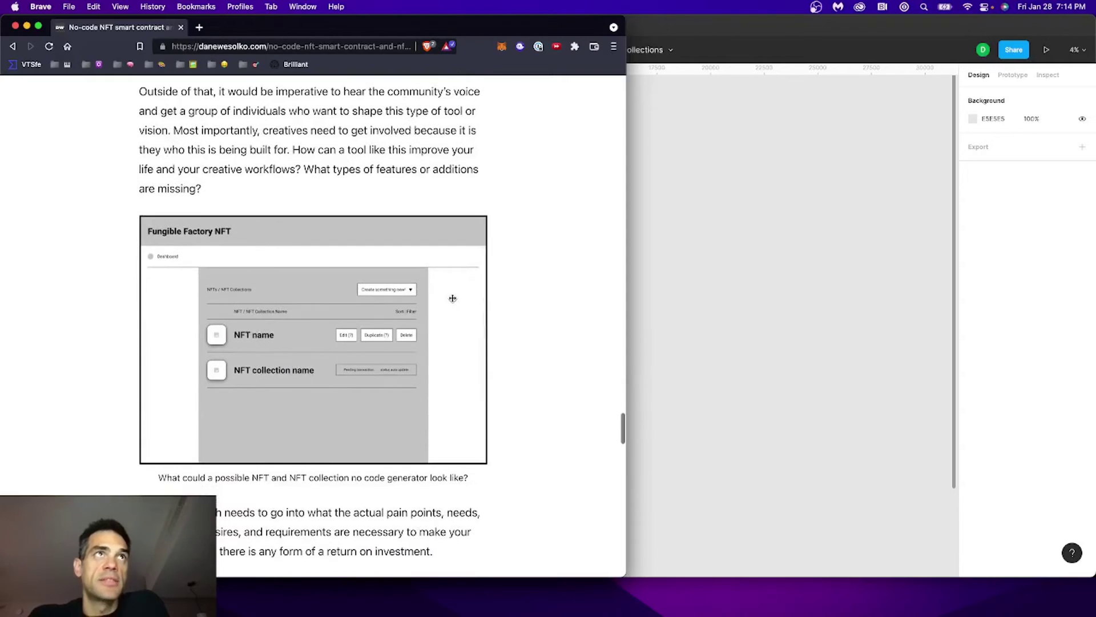
scroll(507, 305, down, 2)
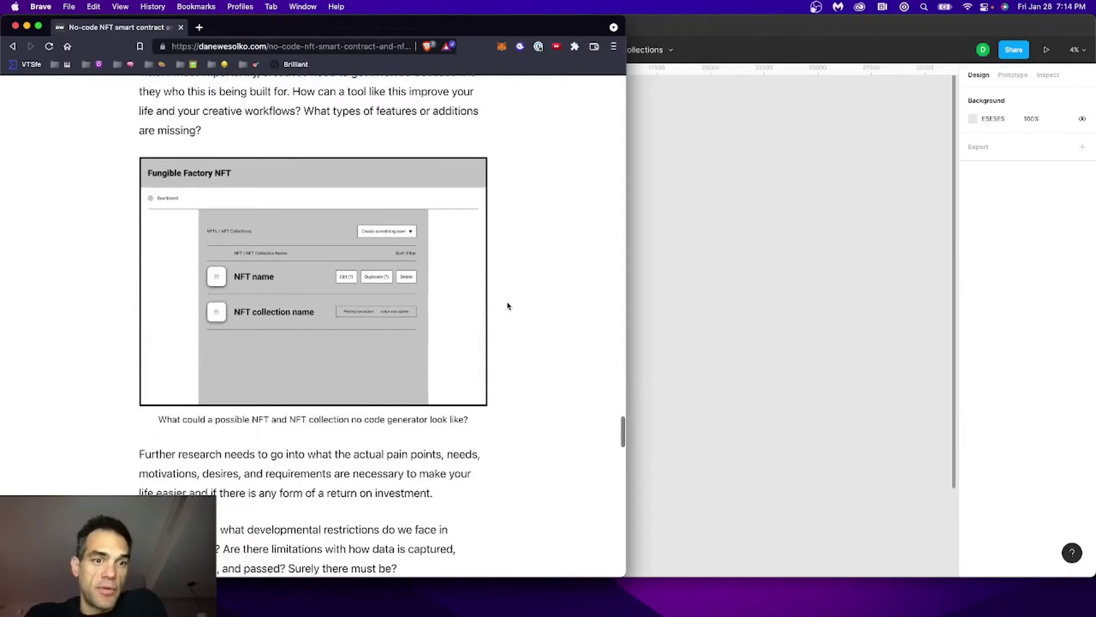
scroll(488, 307, down, 5)
scroll(486, 305, down, 8)
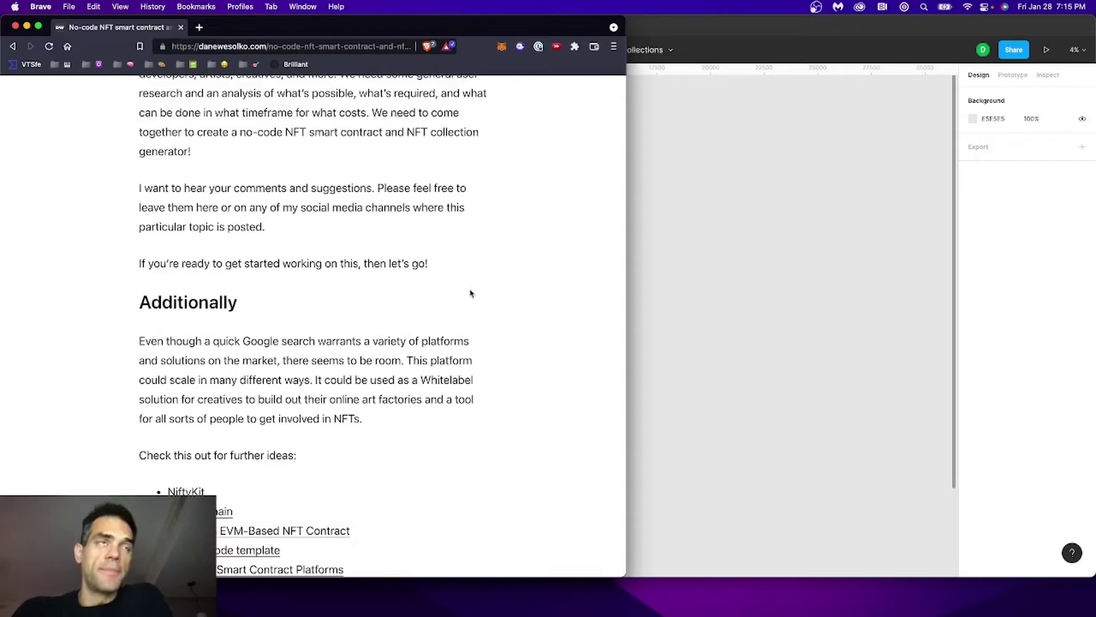
Step: Scroll past the article's closing link list and 'Leave a comment' form, then back to its title
scroll(472, 292, down, 4)
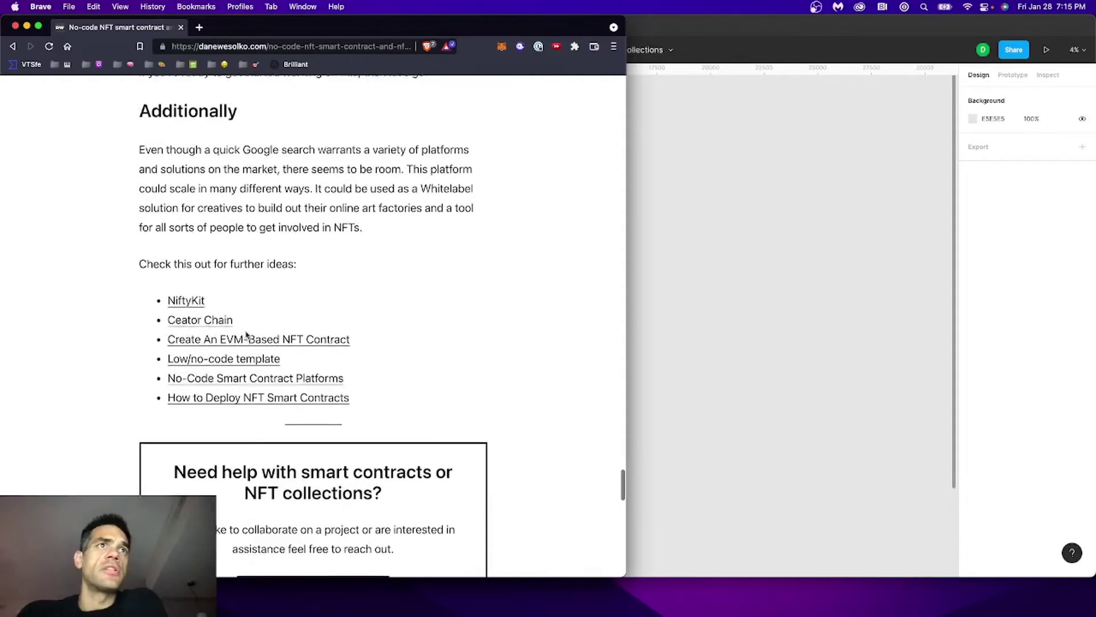
scroll(247, 336, down, 4)
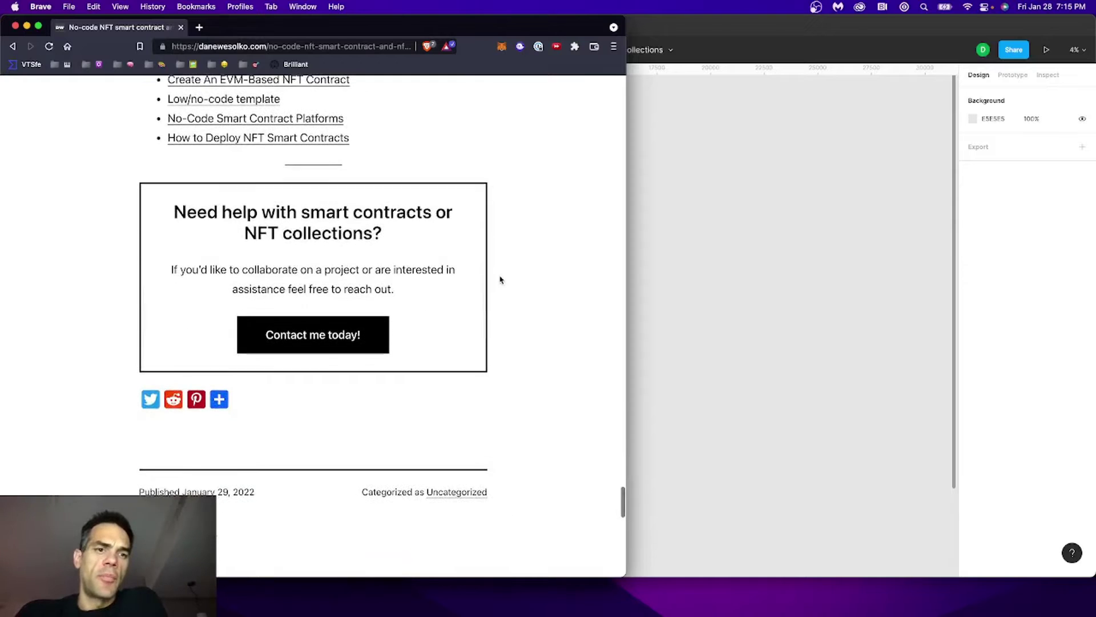
mouse_move(219, 399)
scroll(552, 400, down, 7)
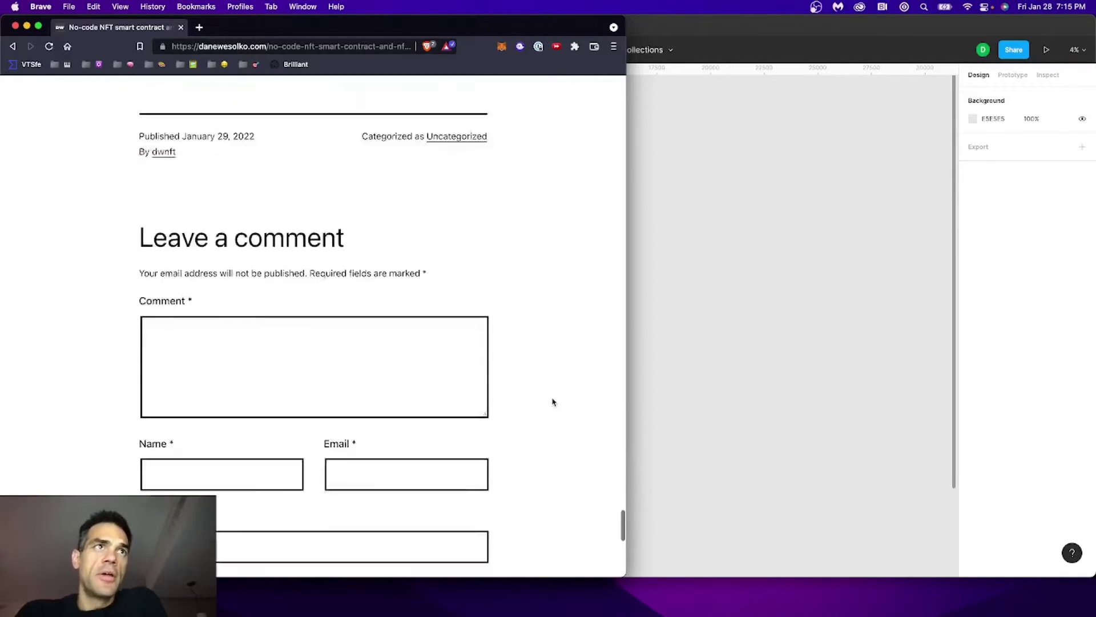
scroll(552, 402, down, 2)
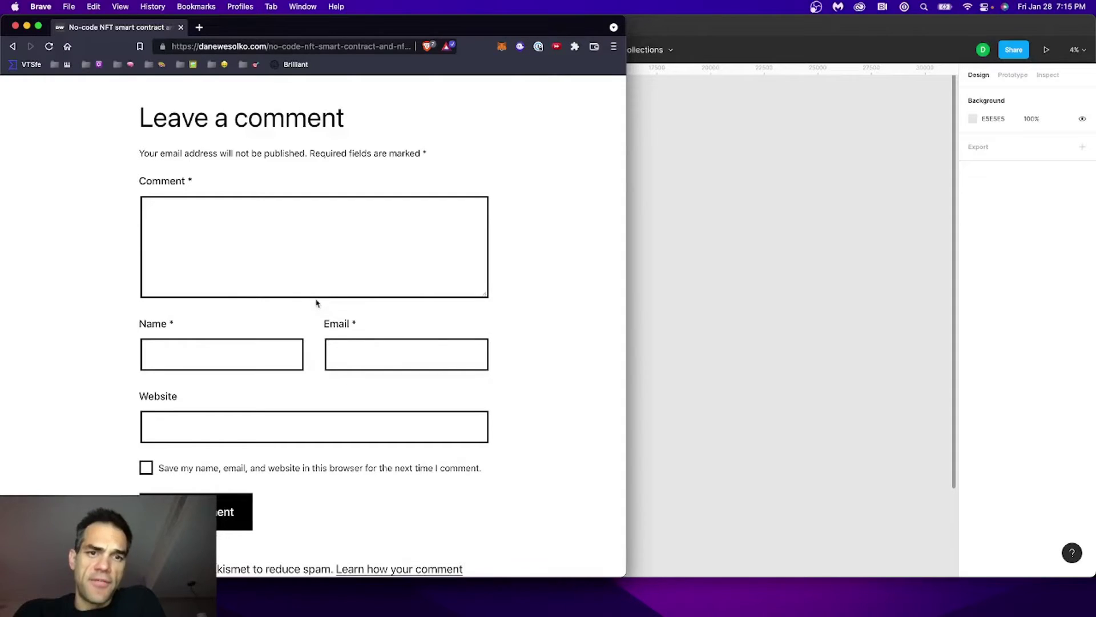
scroll(317, 303, up, 20)
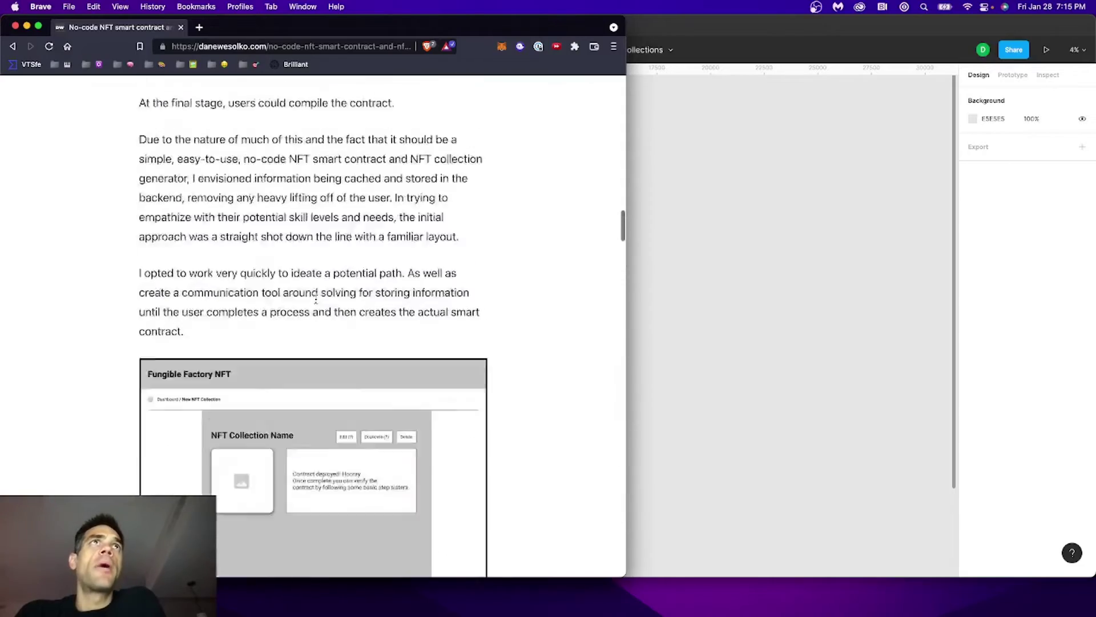
scroll(317, 303, up, 6)
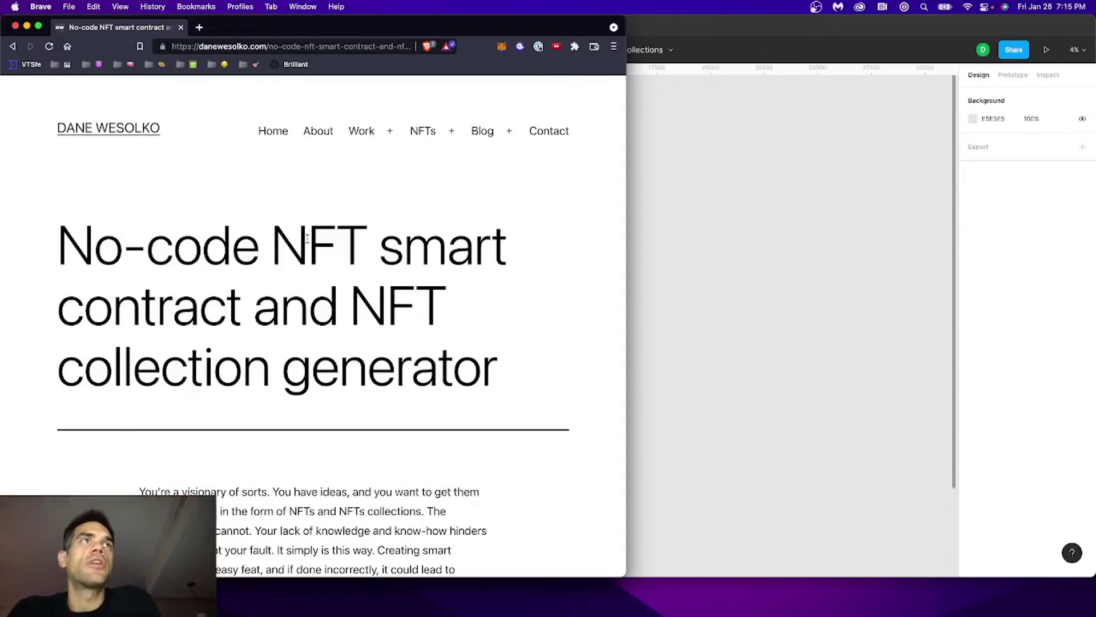
scroll(377, 228, down, 3)
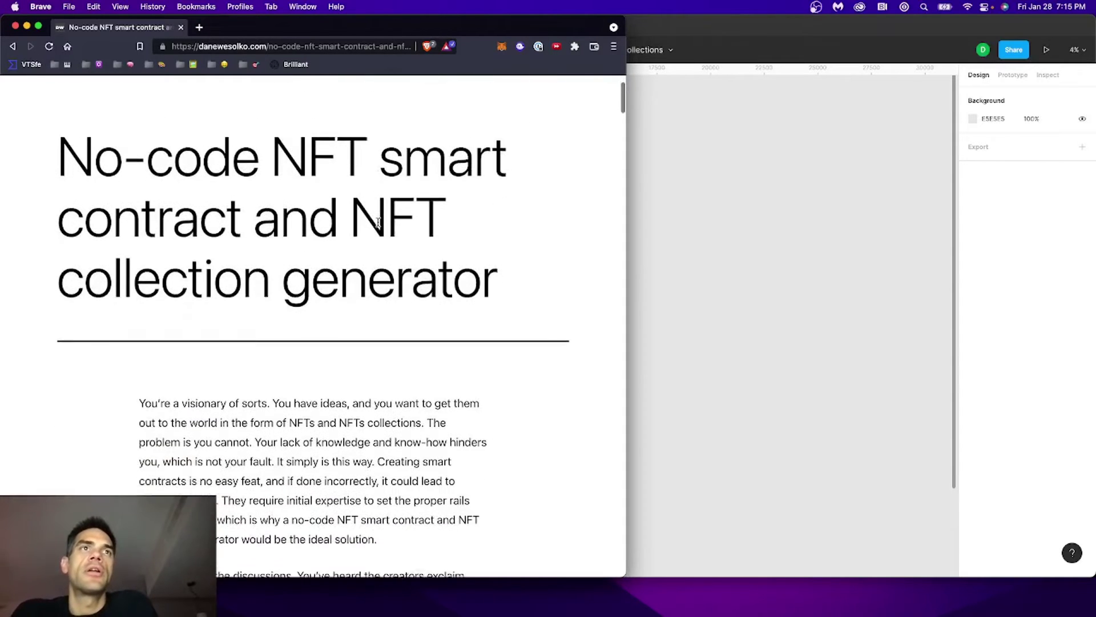
Step: Switch to the no-code-low-code-dapp-nft-nft-collections Figma file and zoom from 4% to 14% on the wireframe flows
click(690, 46)
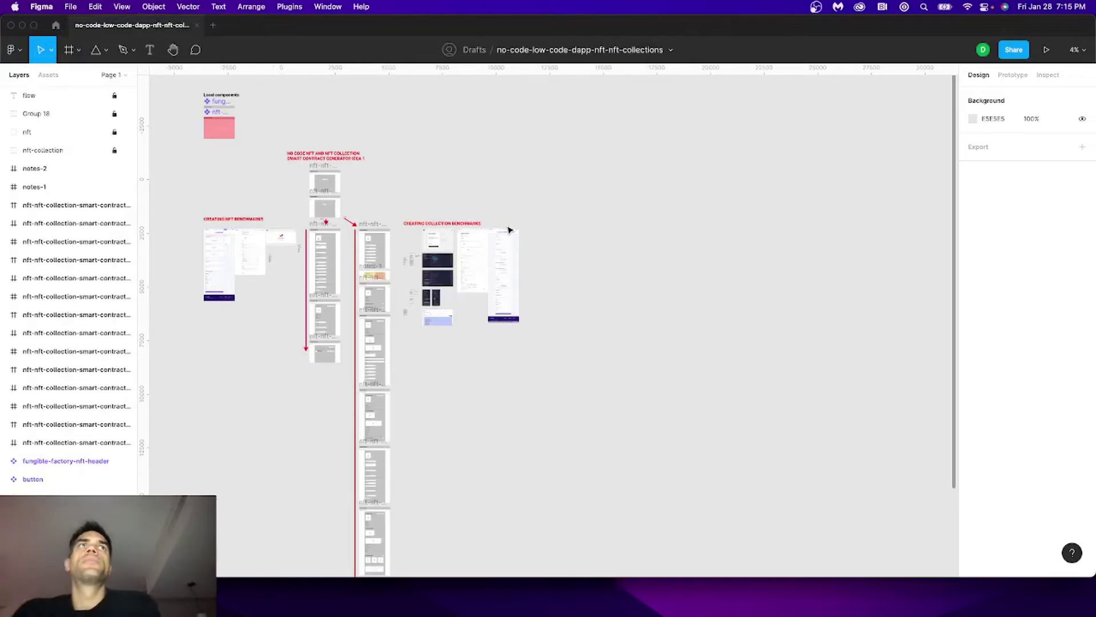
scroll(510, 231, left, 4)
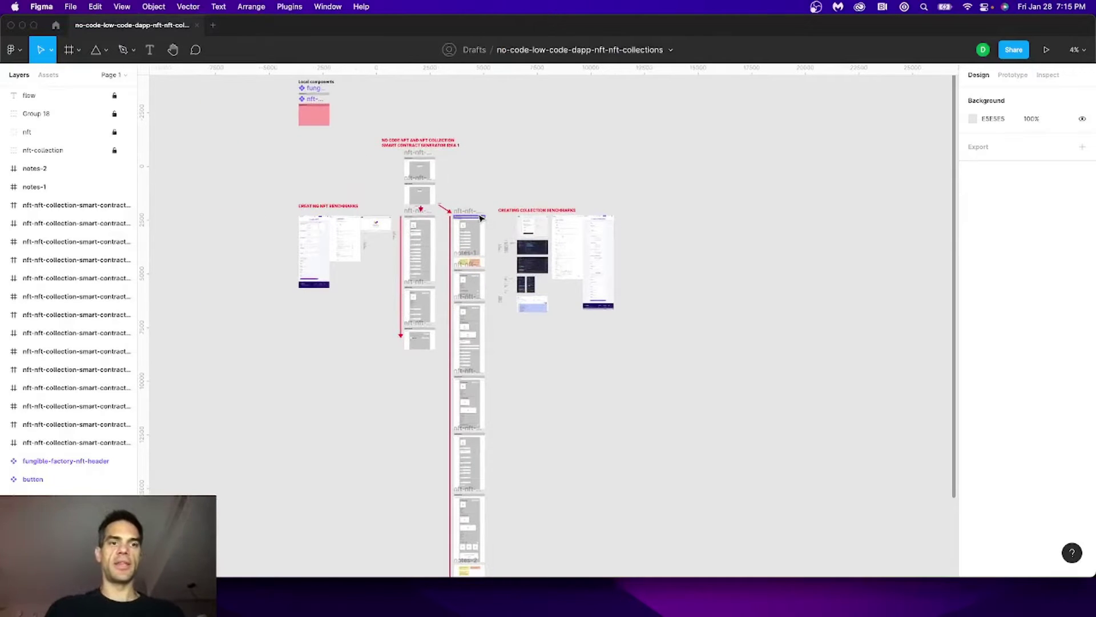
scroll(479, 218, up, 5)
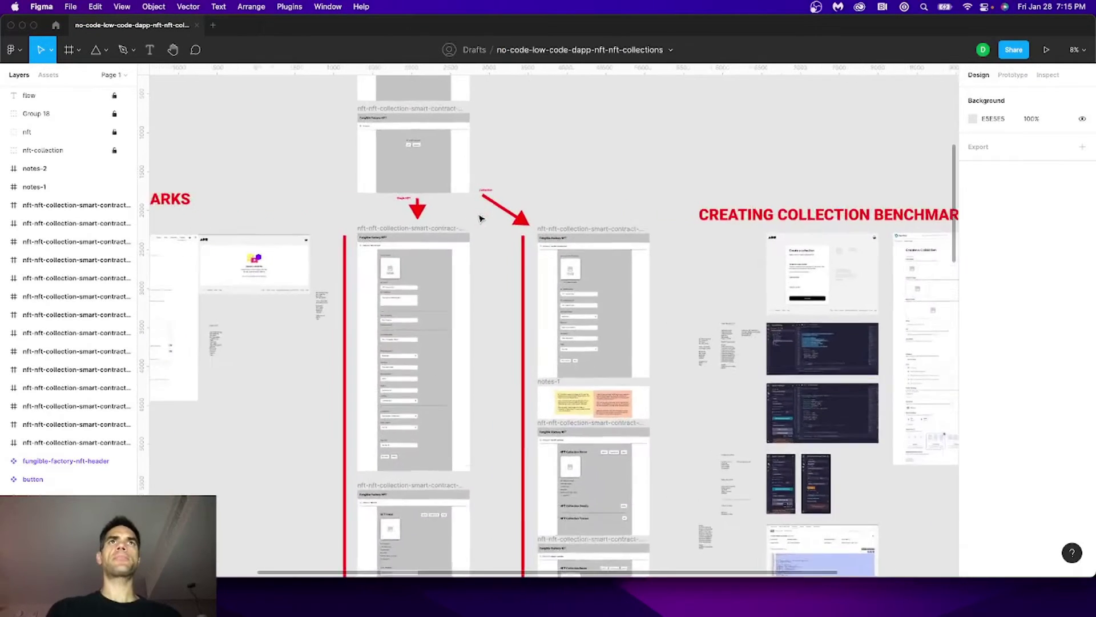
scroll(480, 219, up, 3)
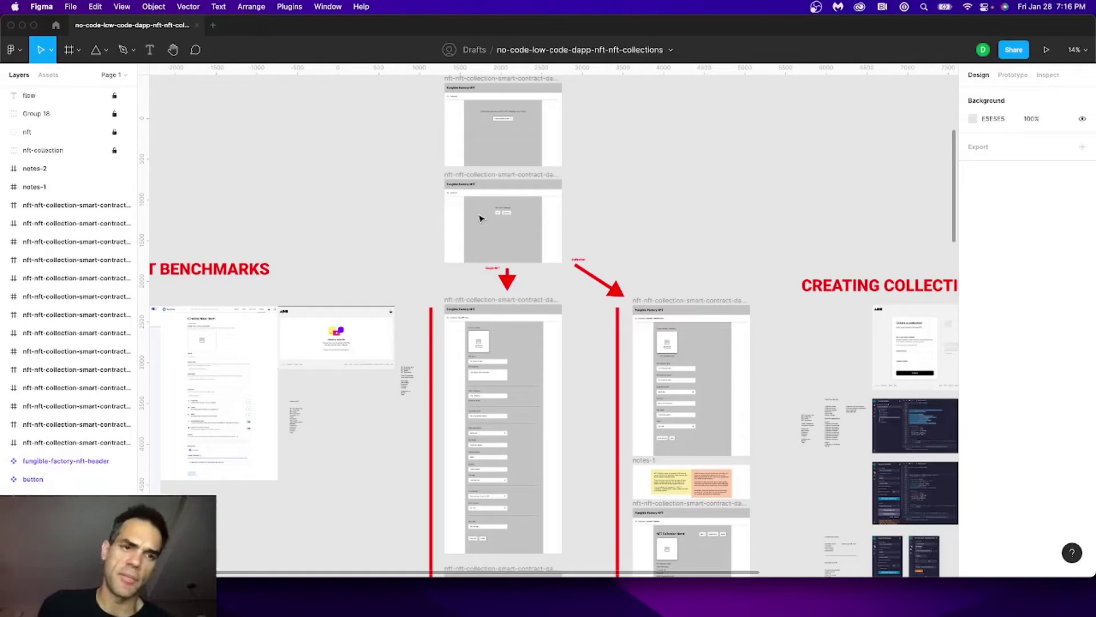
Step: Pan across the Solsea and OpenSea Create NFT form screenshots
scroll(496, 162, left, 10)
scroll(465, 254, up, 5)
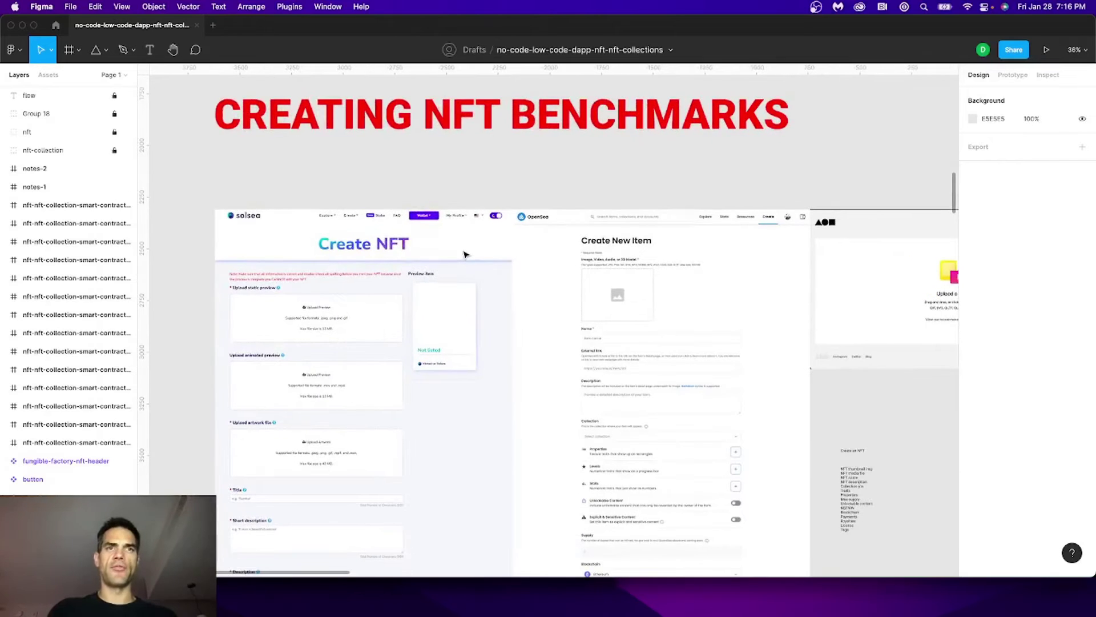
scroll(465, 254, up, 3)
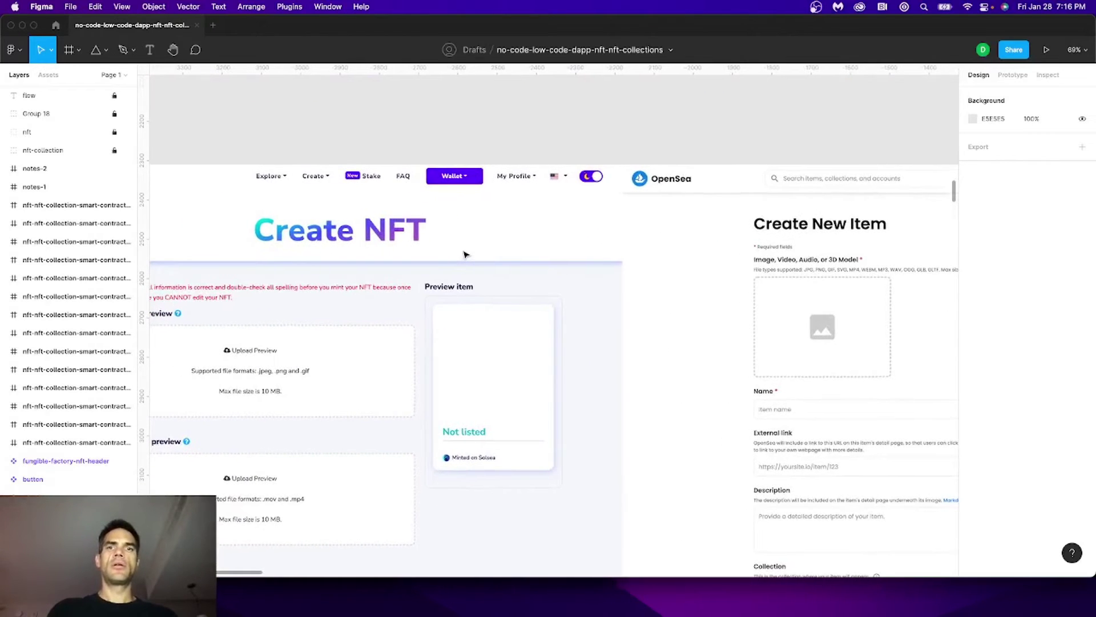
scroll(465, 255, right, 6)
scroll(465, 254, right, 10)
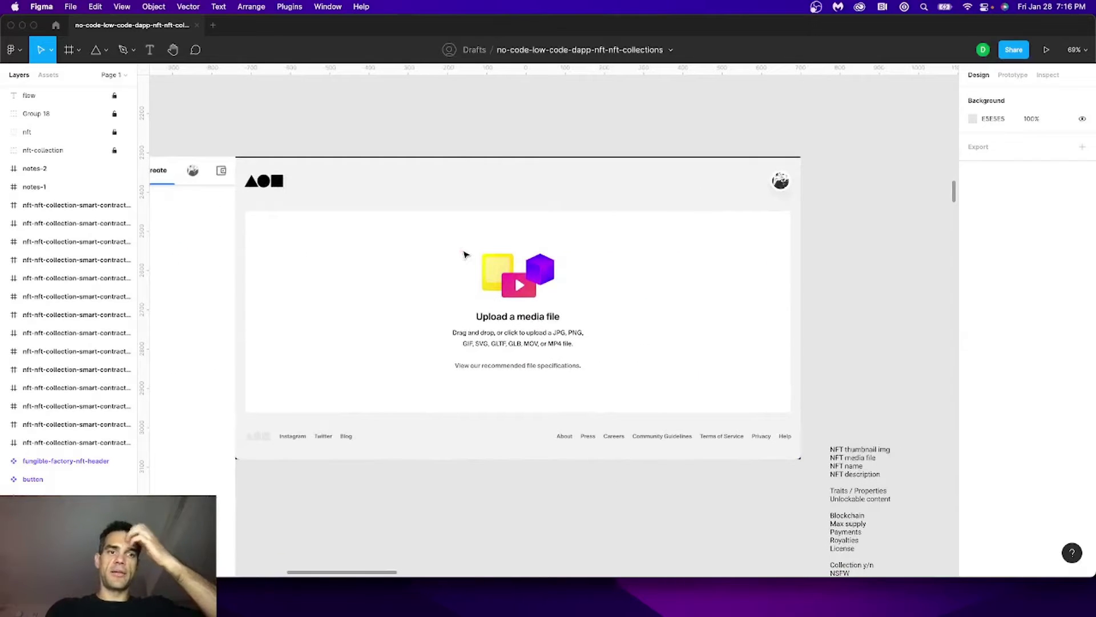
scroll(465, 255, left, 1)
scroll(465, 255, left, 15)
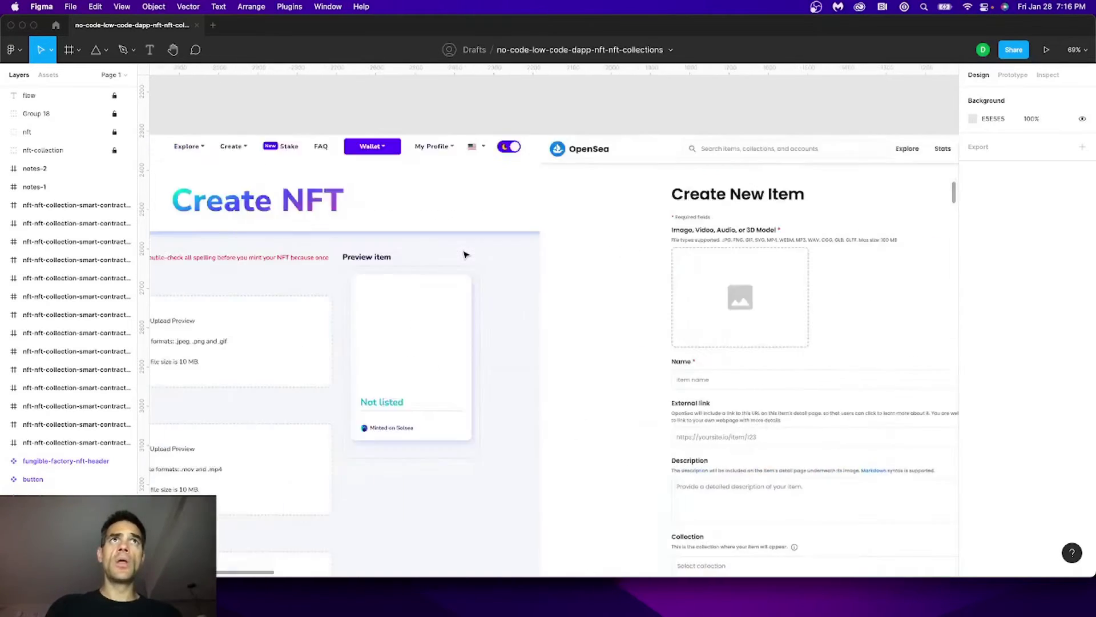
scroll(466, 255, down, 2)
scroll(465, 255, down, 4)
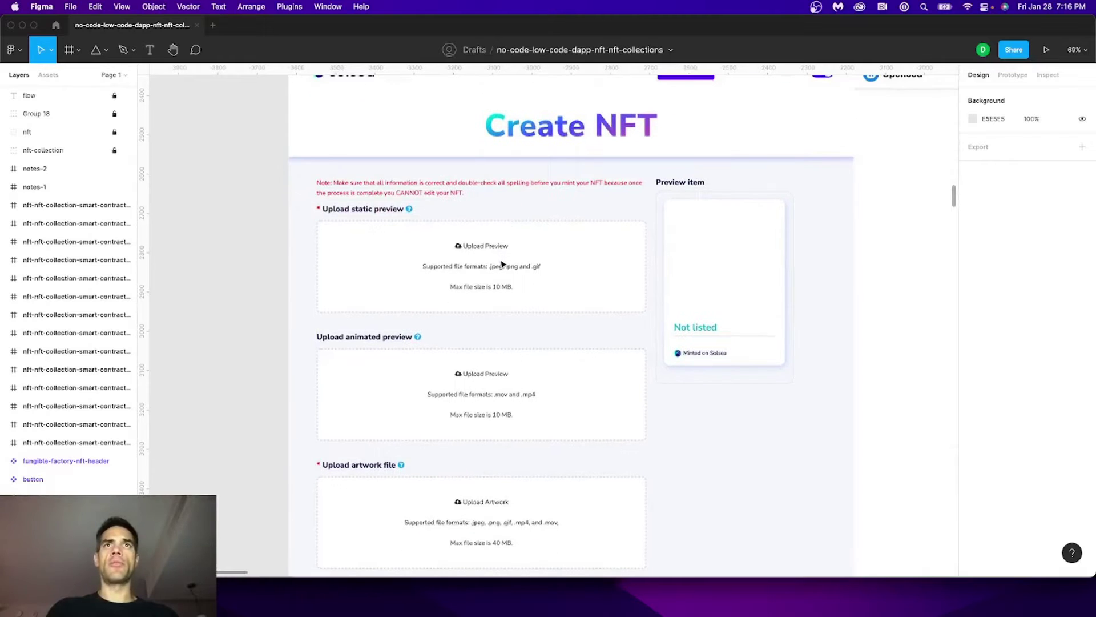
scroll(547, 269, down, 20)
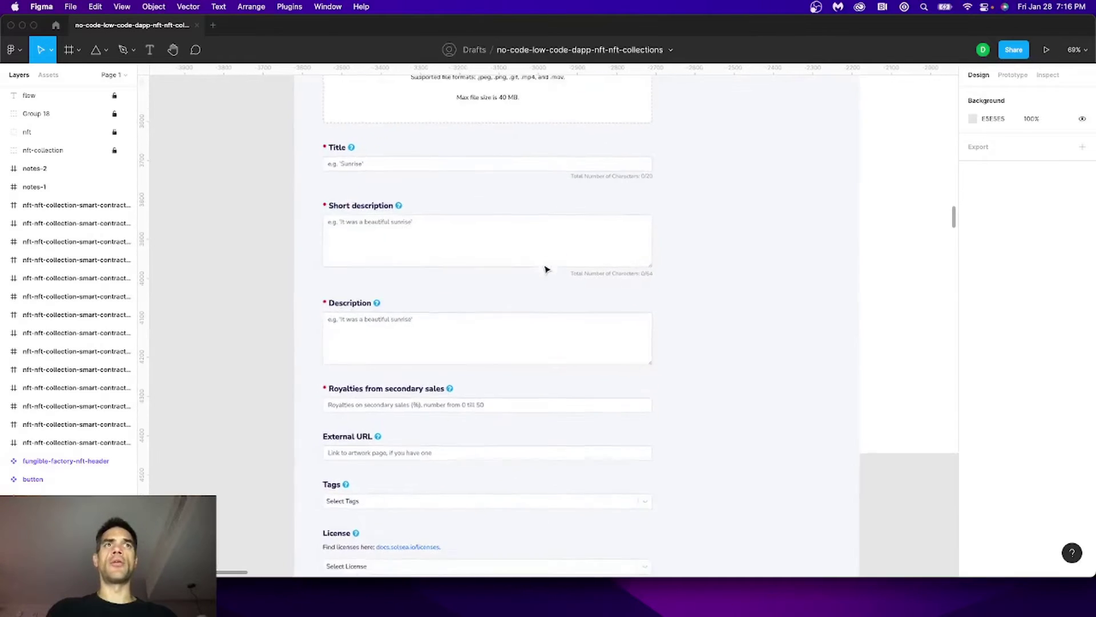
scroll(547, 269, down, 5)
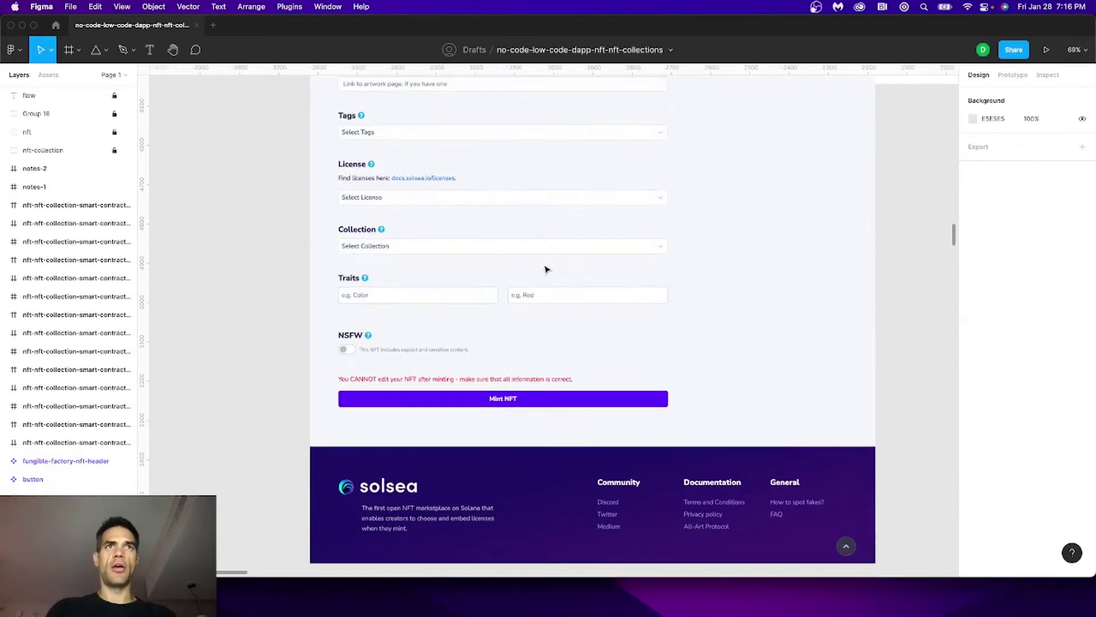
scroll(547, 269, up, 20)
Step: Zoom out to 20% to show the CREATING NFT BENCHMARKS board with its single-NFT and collection wireframes
scroll(547, 269, right, 2)
scroll(546, 269, right, 15)
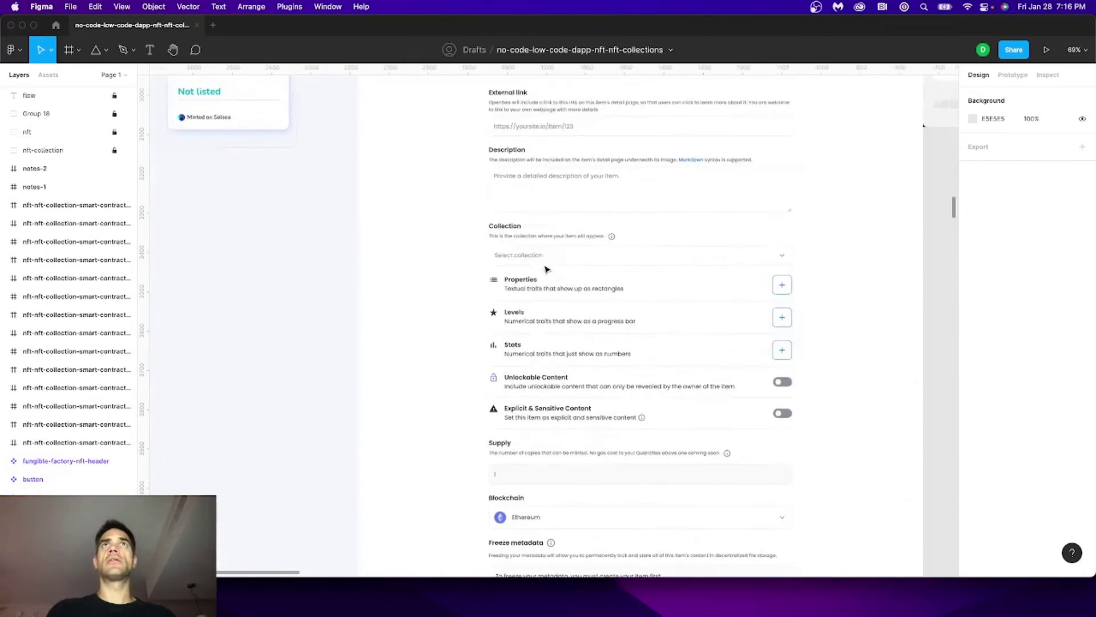
scroll(546, 269, up, 3)
scroll(546, 269, down, 16)
scroll(547, 269, up, 10)
scroll(546, 269, up, 5)
scroll(546, 269, left, 15)
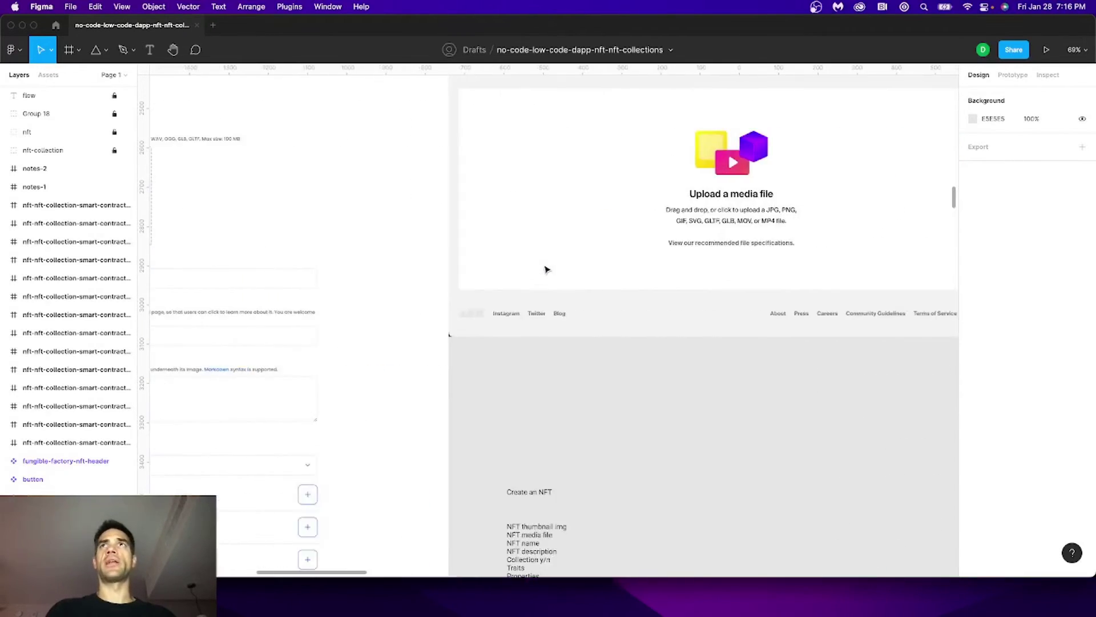
scroll(547, 269, down, 5)
scroll(546, 269, up, 2)
scroll(546, 269, down, 10)
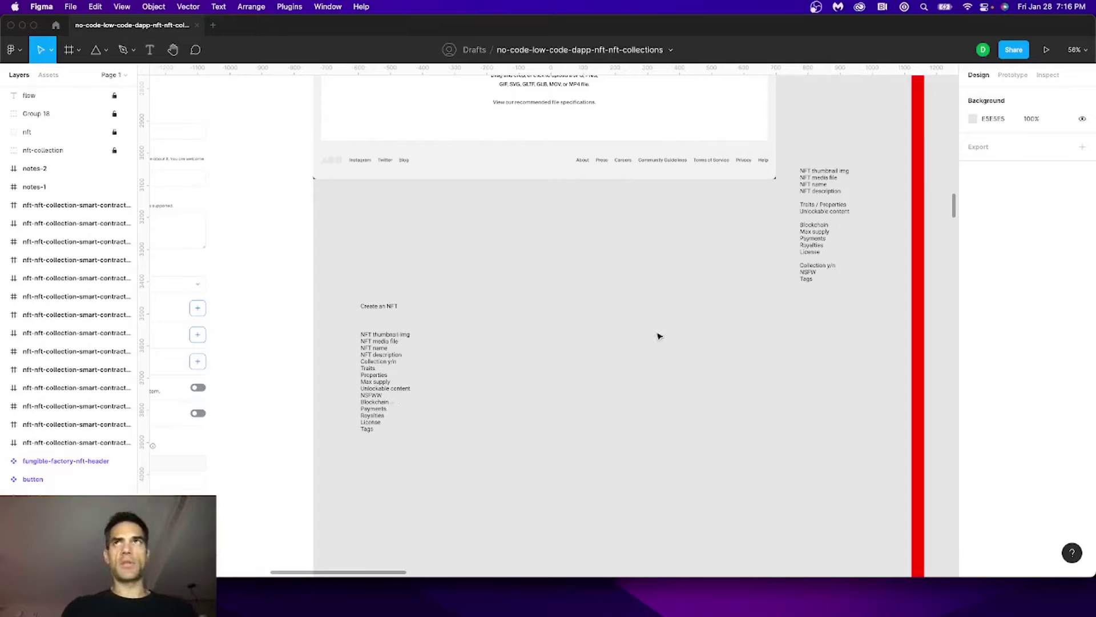
scroll(628, 339, right, 10)
scroll(414, 268, left, 3)
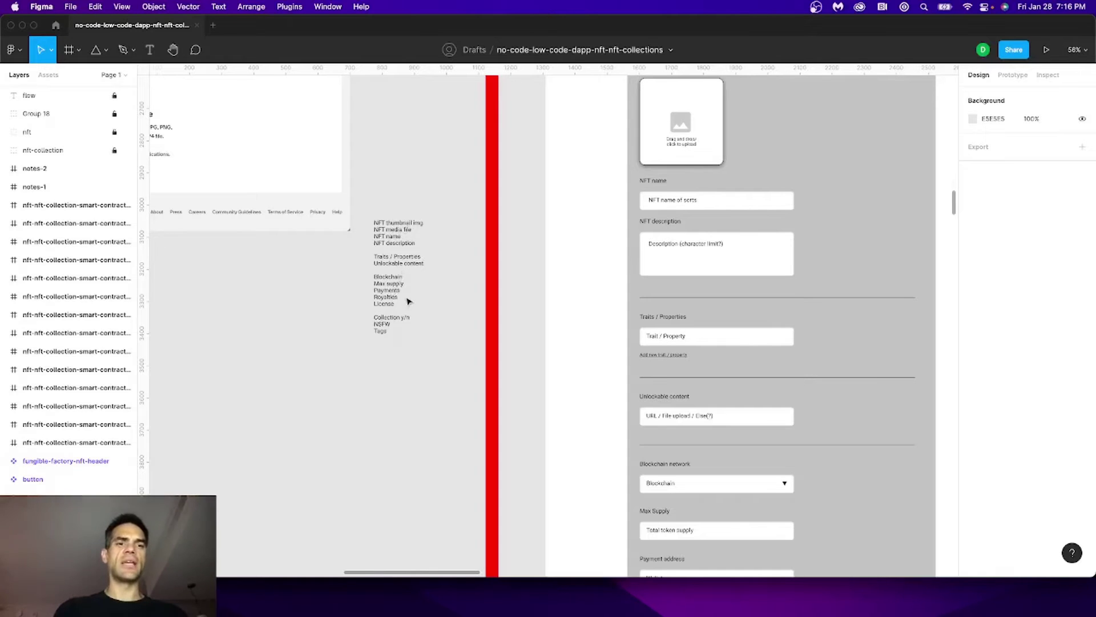
scroll(409, 277, down, 10)
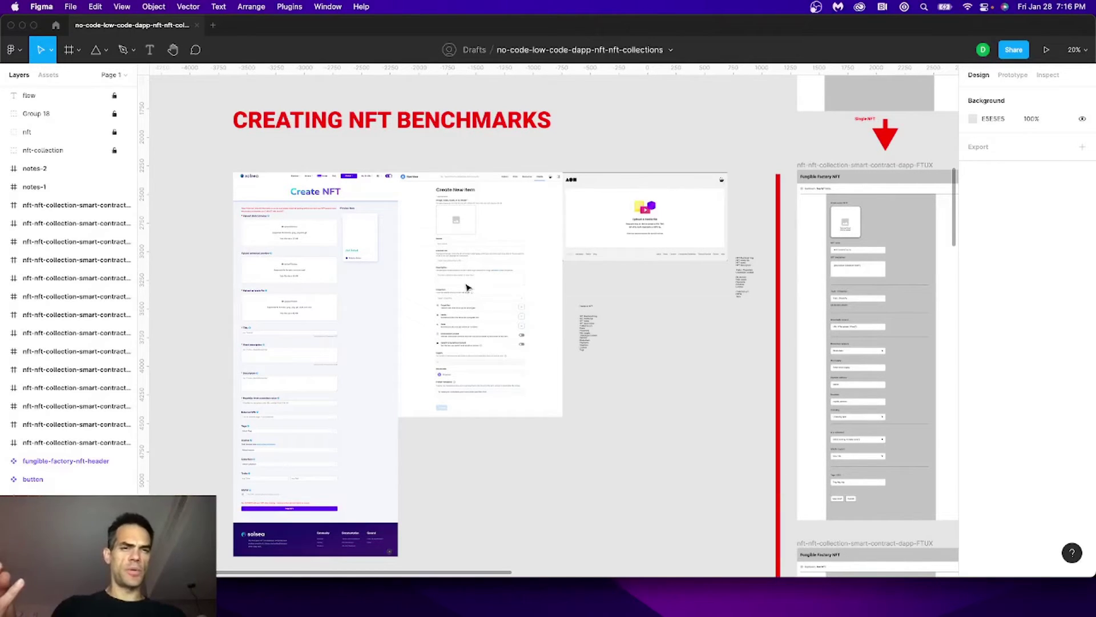
scroll(467, 287, right, 15)
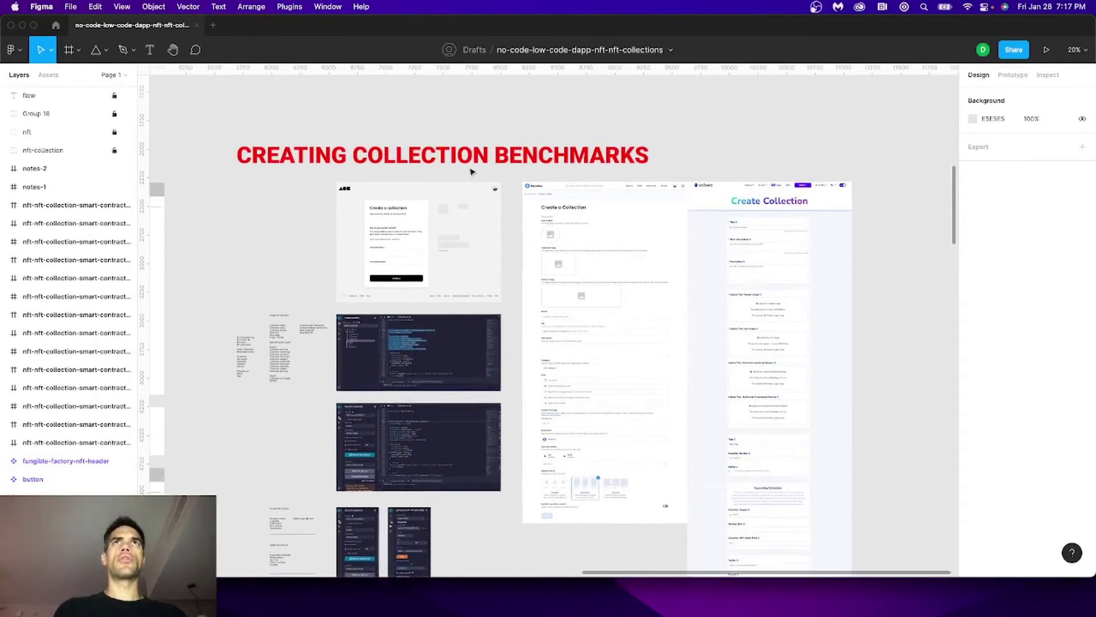
Step: Pan to CREATING COLLECTION BENCHMARKS and zoom into the Solsea and OpenSea Create Collection frames
scroll(484, 214, down, 2)
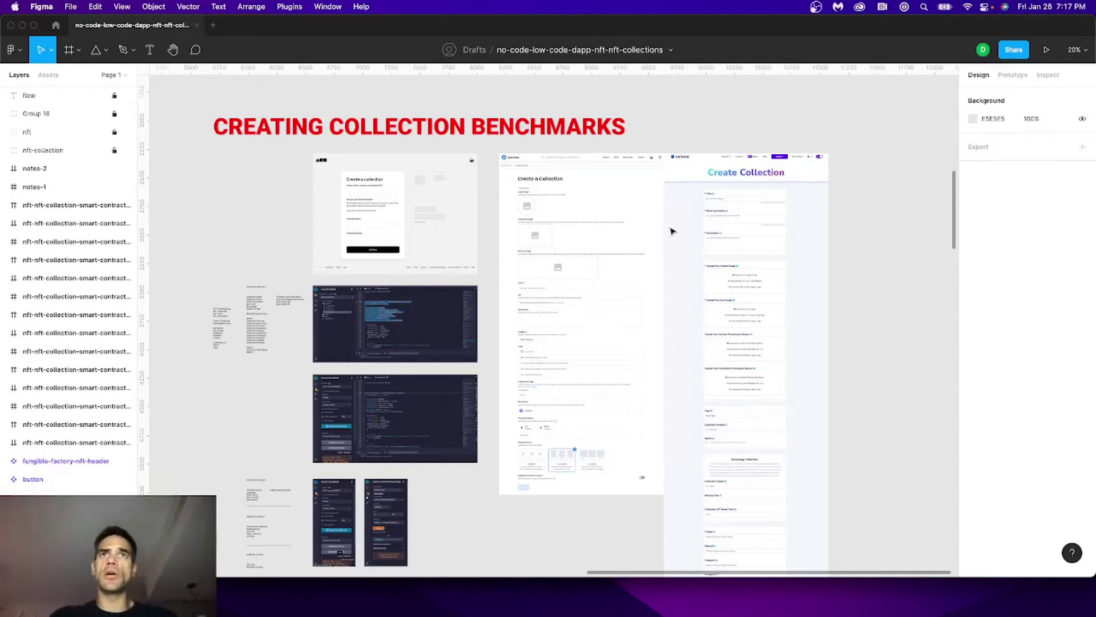
scroll(628, 284, up, 5)
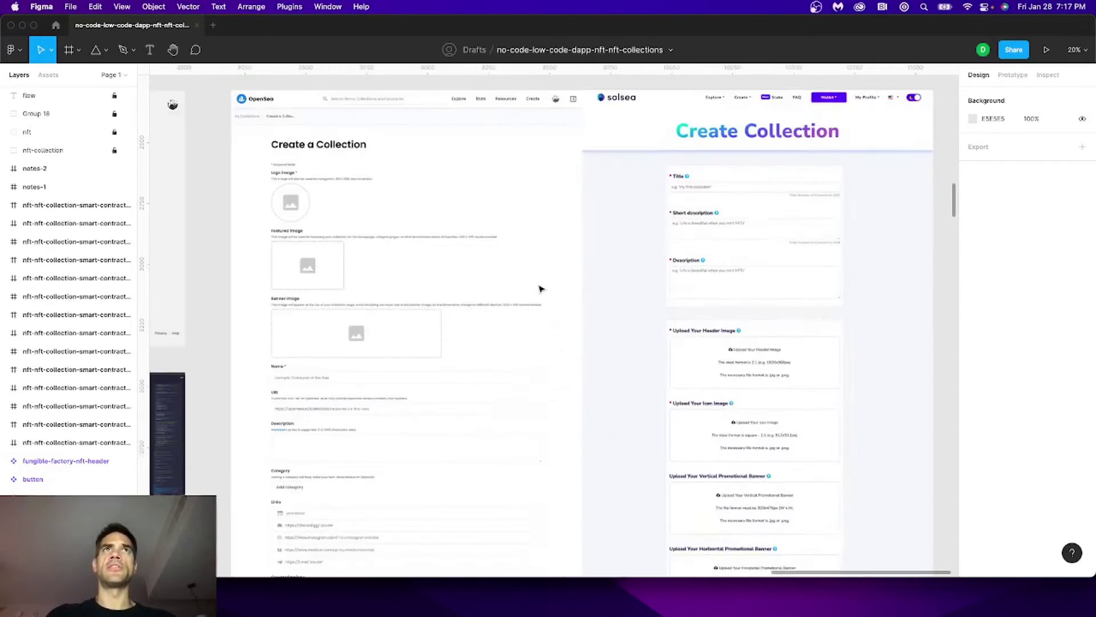
scroll(541, 288, up, 8)
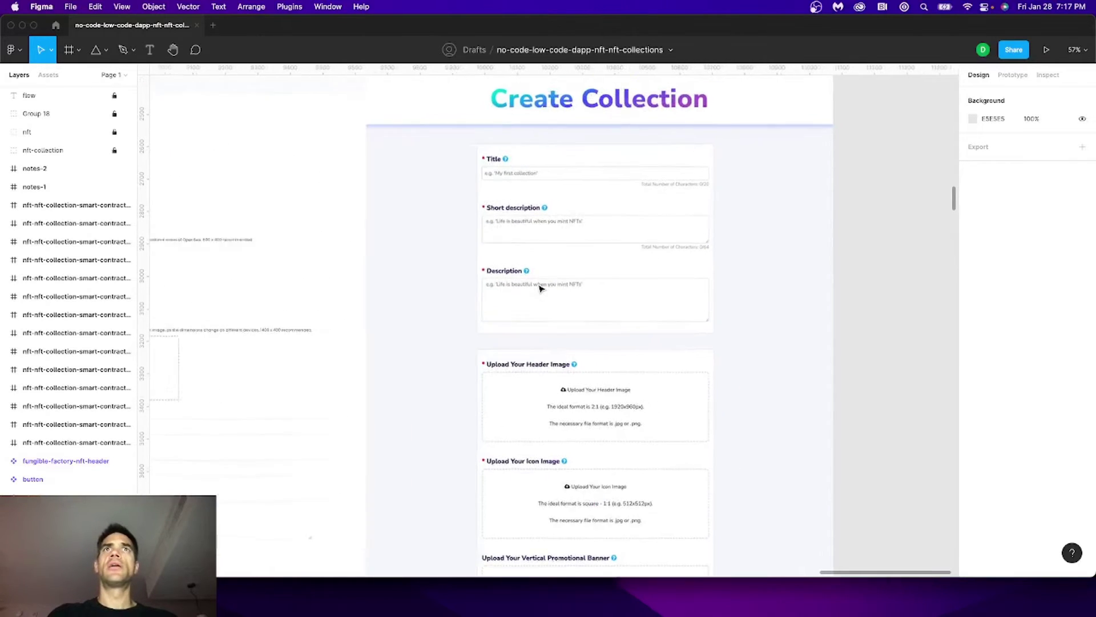
scroll(540, 288, down, 15)
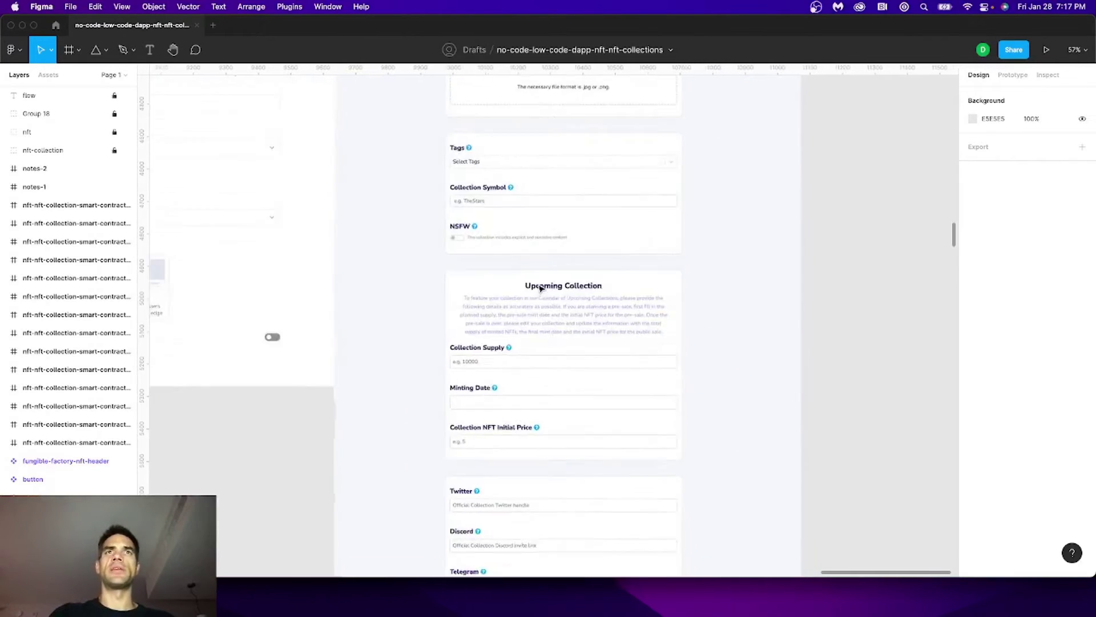
scroll(541, 289, down, 5)
scroll(541, 288, left, 3)
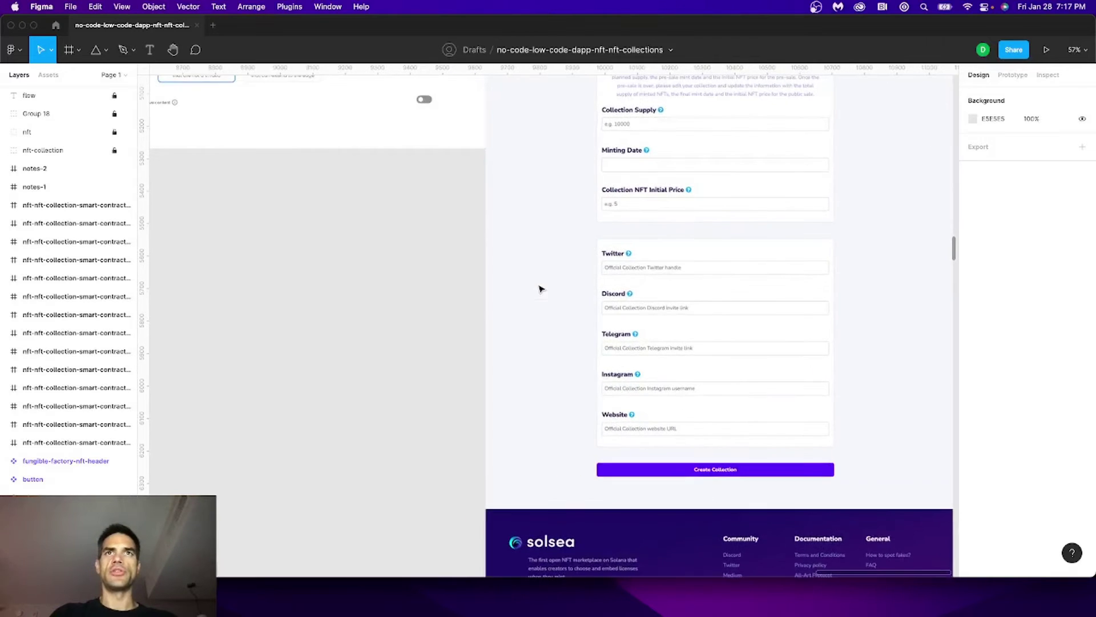
scroll(541, 288, up, 10)
scroll(540, 288, left, 10)
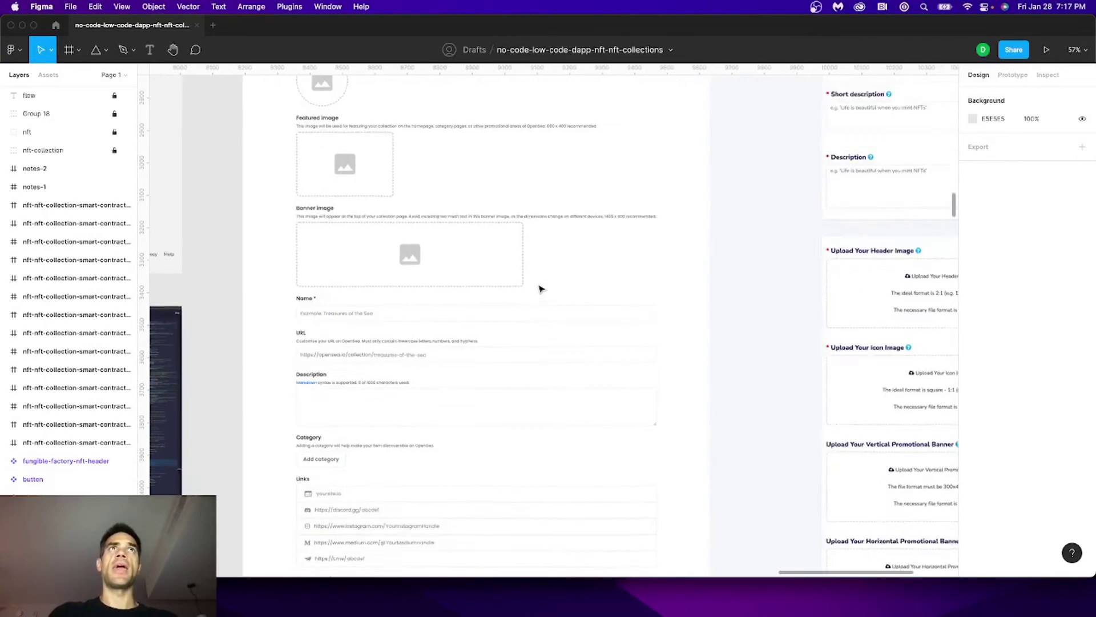
scroll(540, 288, up, 5)
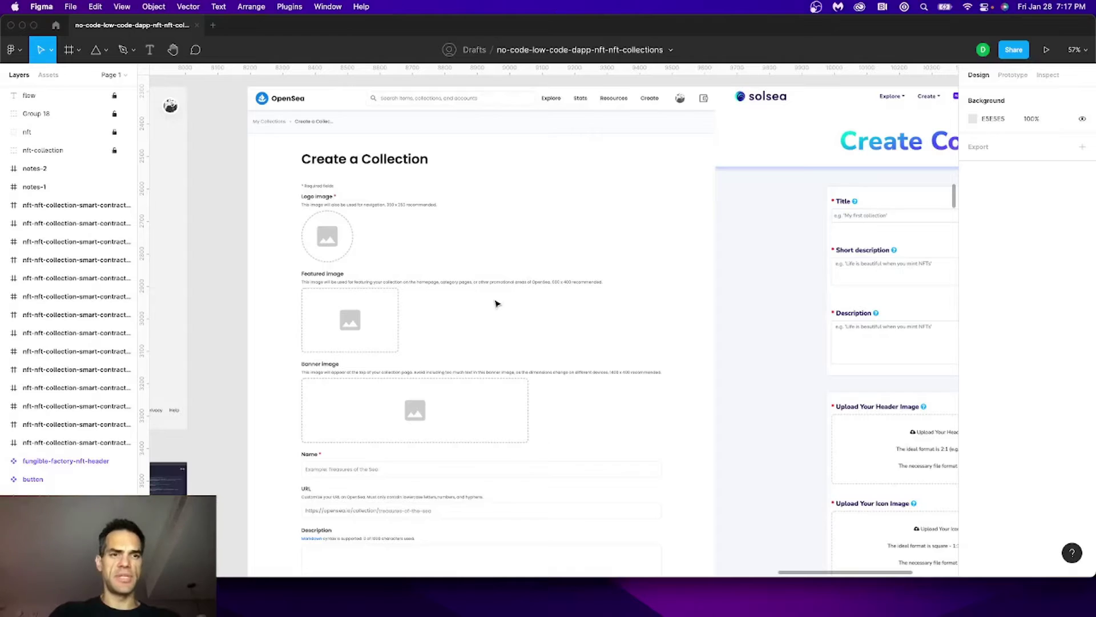
scroll(496, 303, down, 3)
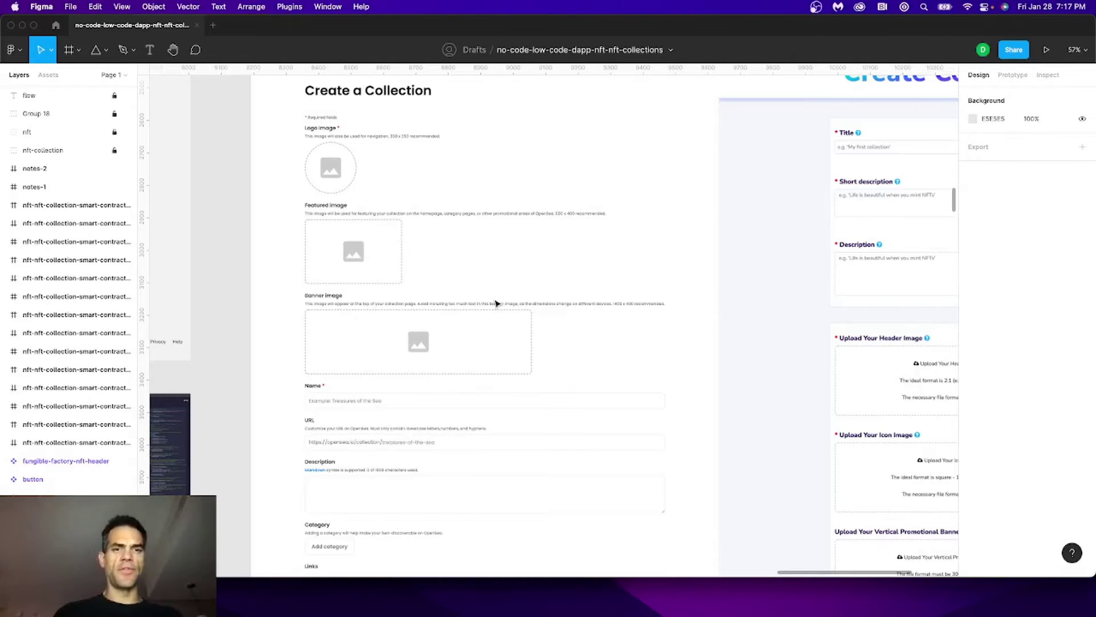
scroll(511, 238, down, 3)
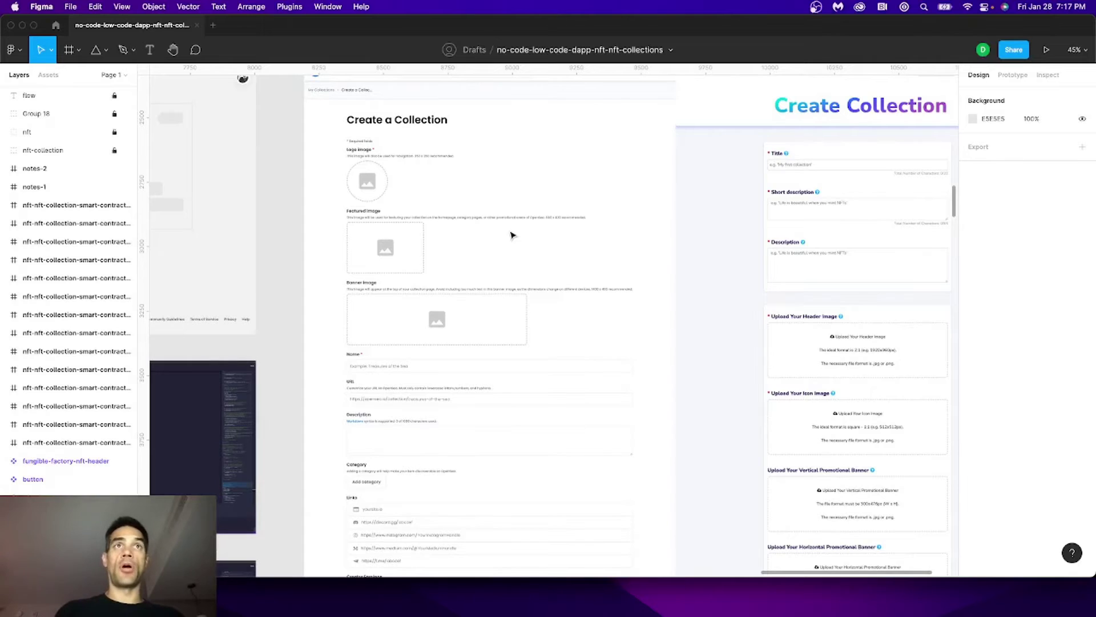
Step: Zoom into the notes listing Collection ABI, contract address and base URIs beside the Remix screenshot
scroll(512, 235, left, 5)
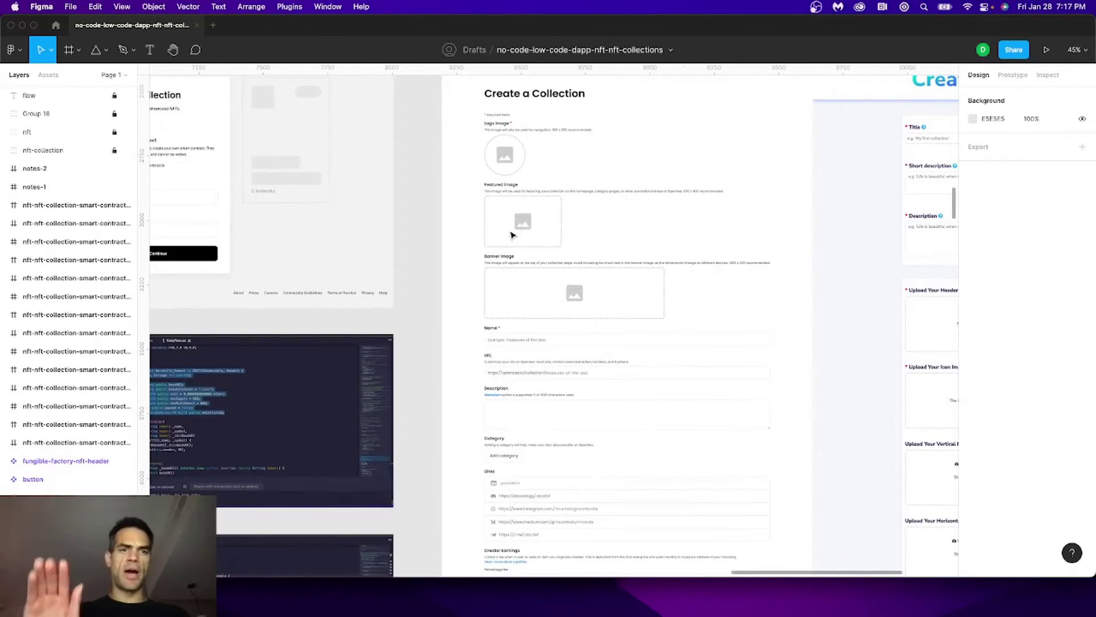
scroll(498, 210, left, 2)
scroll(498, 210, left, 8)
scroll(498, 210, down, 2)
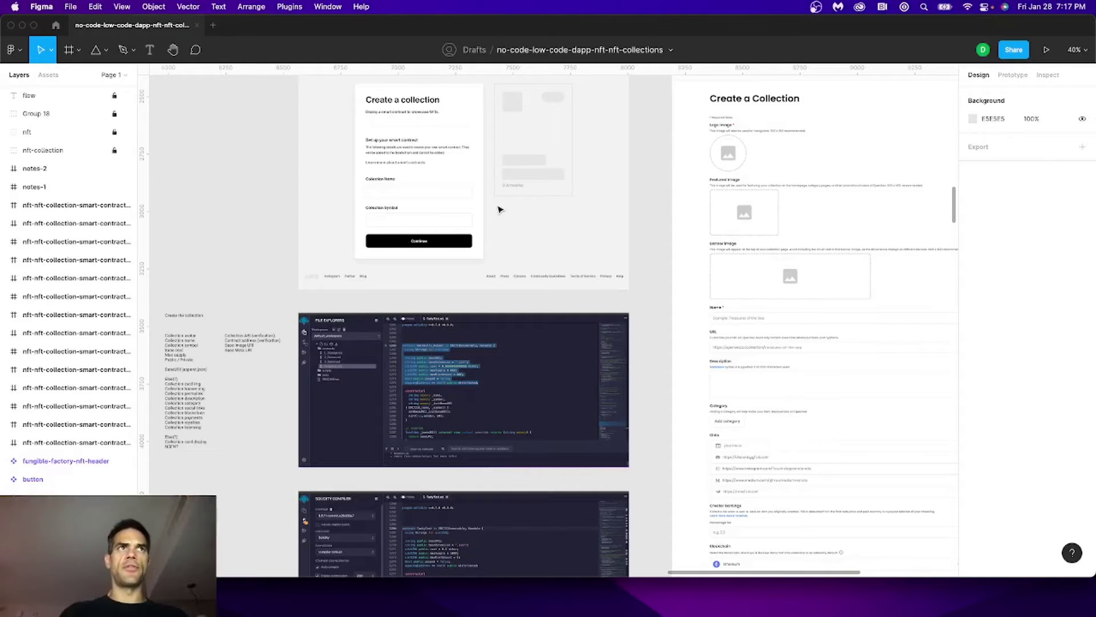
scroll(499, 209, left, 3)
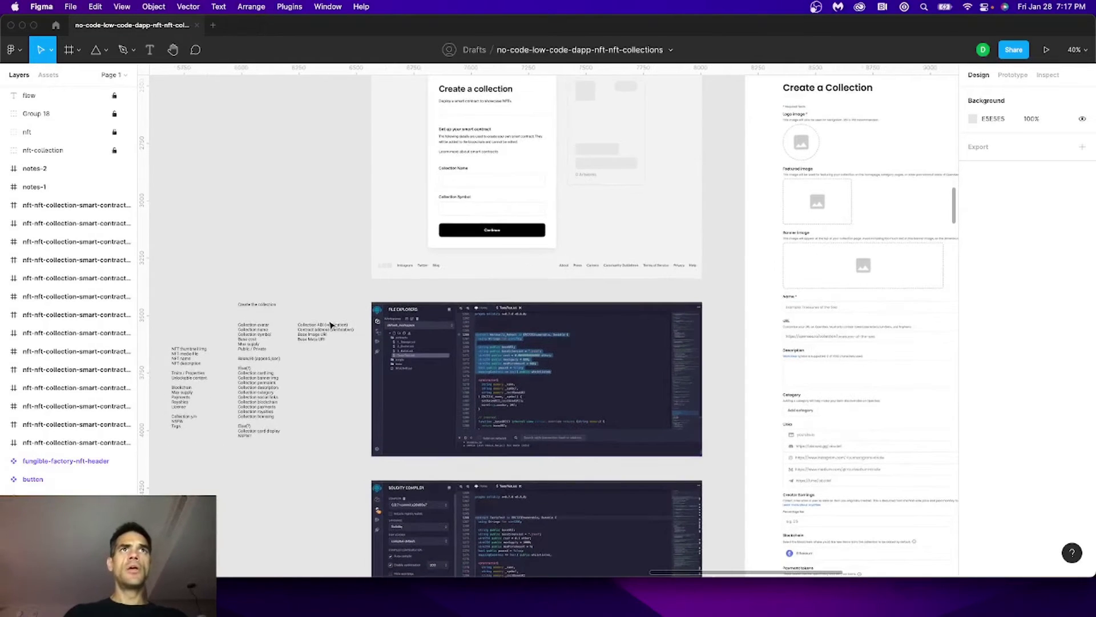
scroll(331, 325, down, 2)
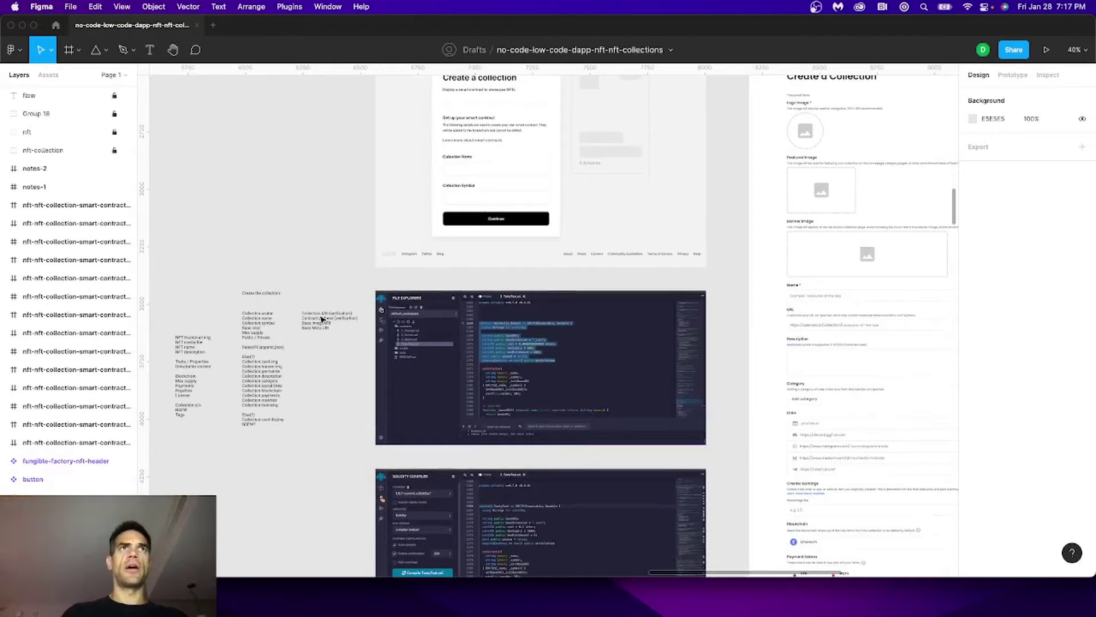
Step: Zoom out from 196% to about 72% to show the full collection notes, NFT field notes and Remix screenshot
scroll(323, 319, up, 10)
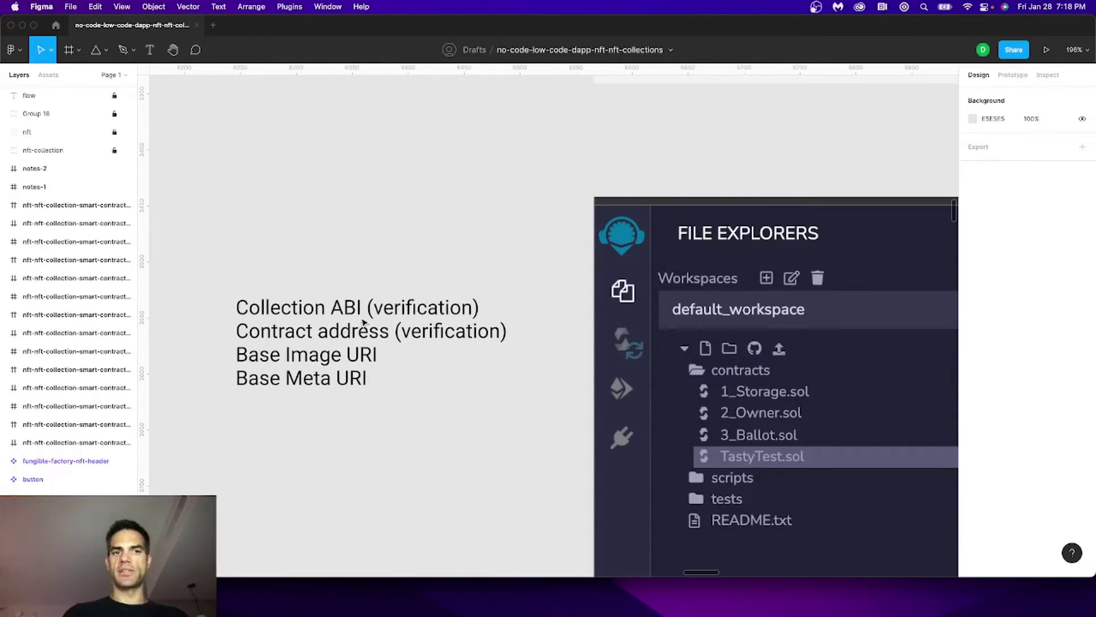
scroll(366, 322, down, 6)
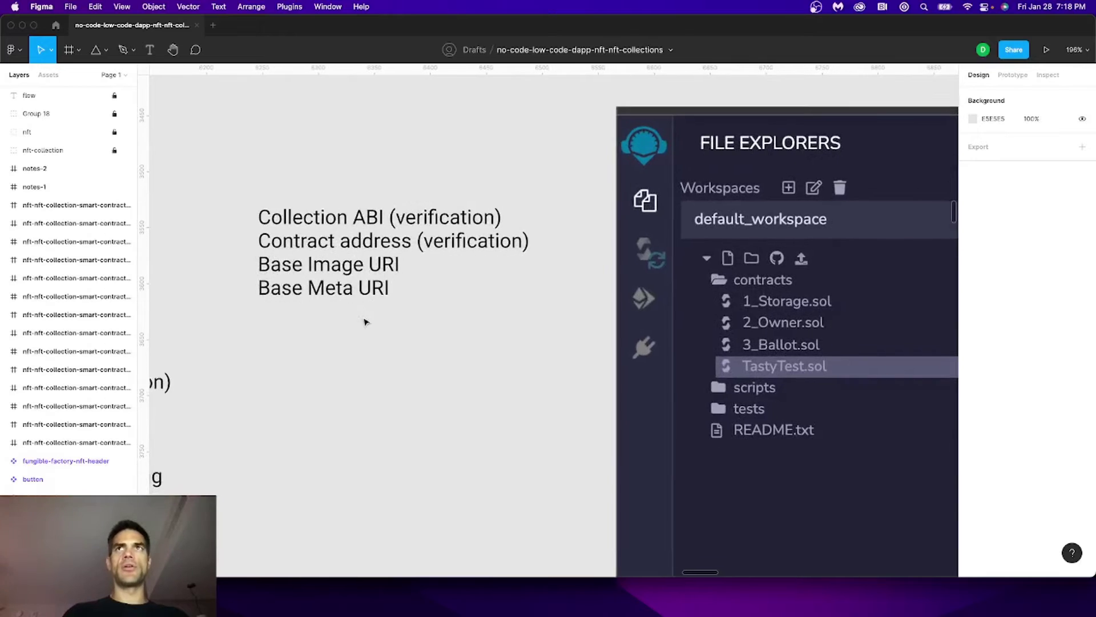
scroll(366, 322, down, 3)
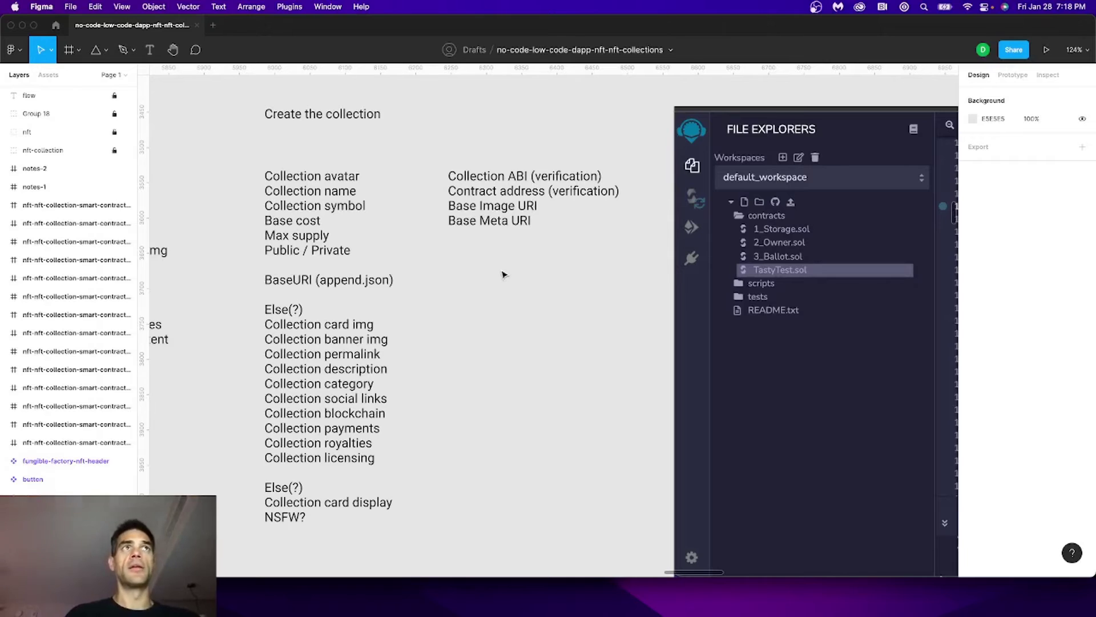
scroll(510, 266, down, 5)
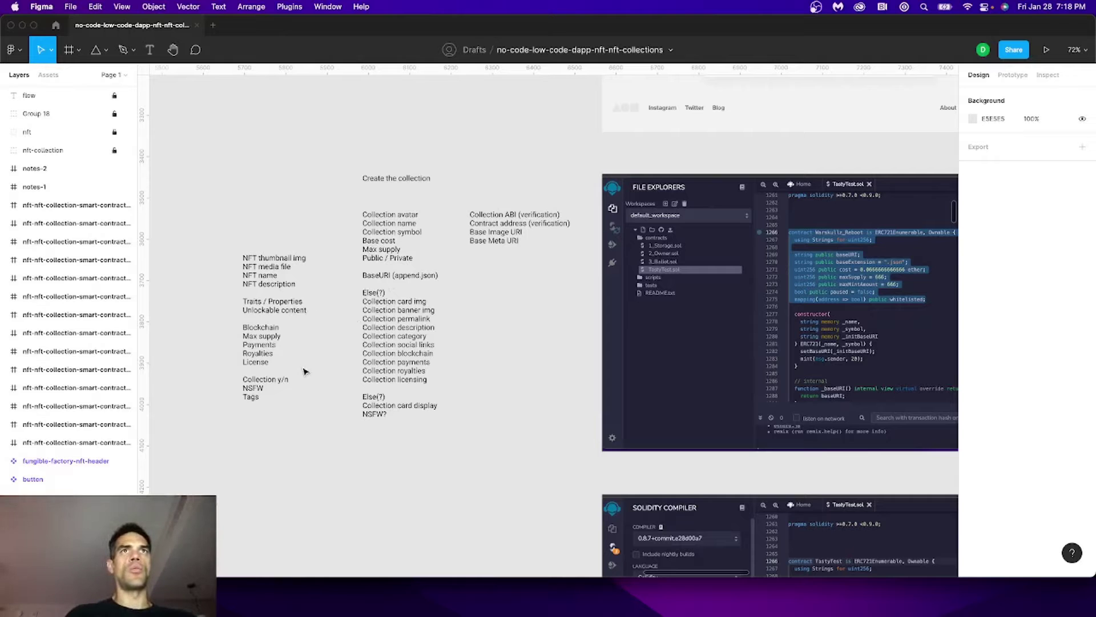
Step: Zoom in on the Remix screenshot to read the Warskullz_Reboot contract code
scroll(343, 367, down, 5)
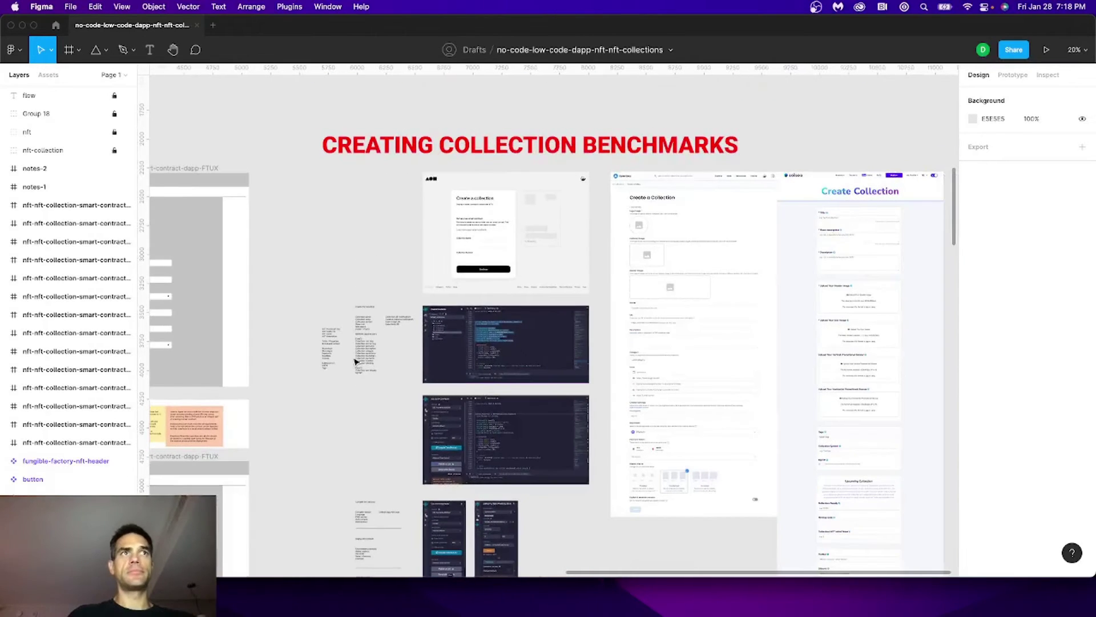
scroll(355, 360, down, 5)
scroll(355, 343, down, 3)
scroll(354, 290, down, 1)
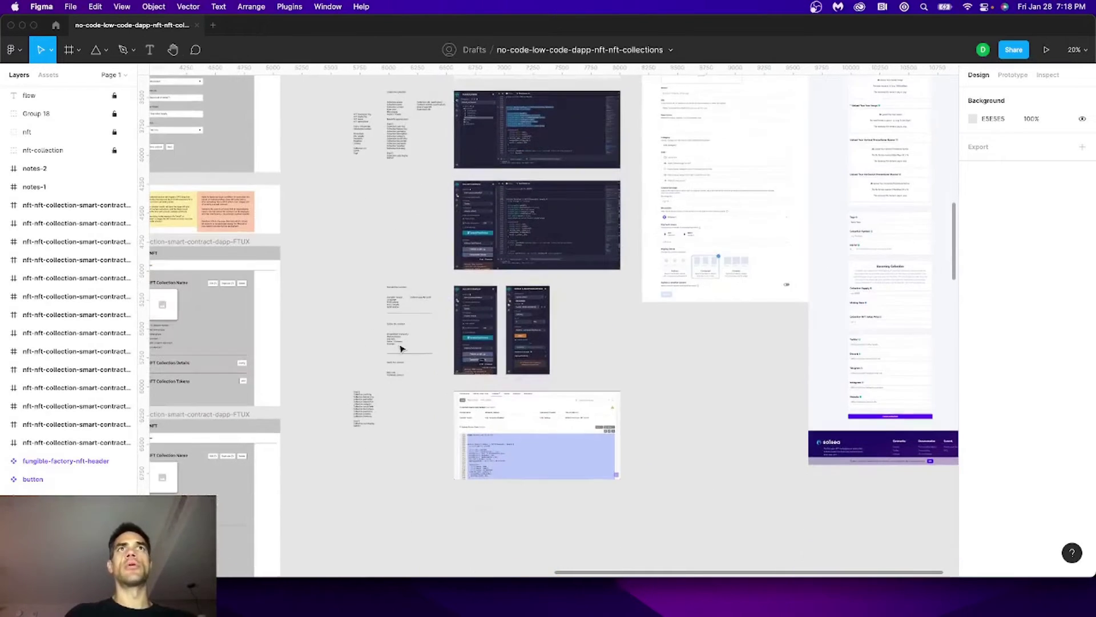
scroll(400, 347, up, 10)
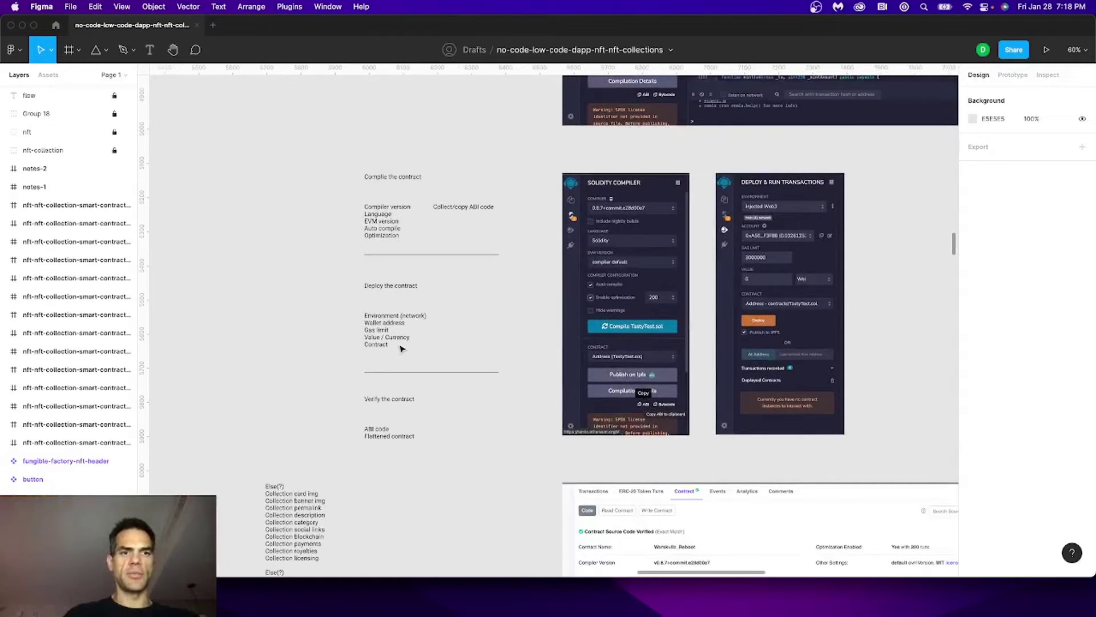
scroll(402, 349, up, 6)
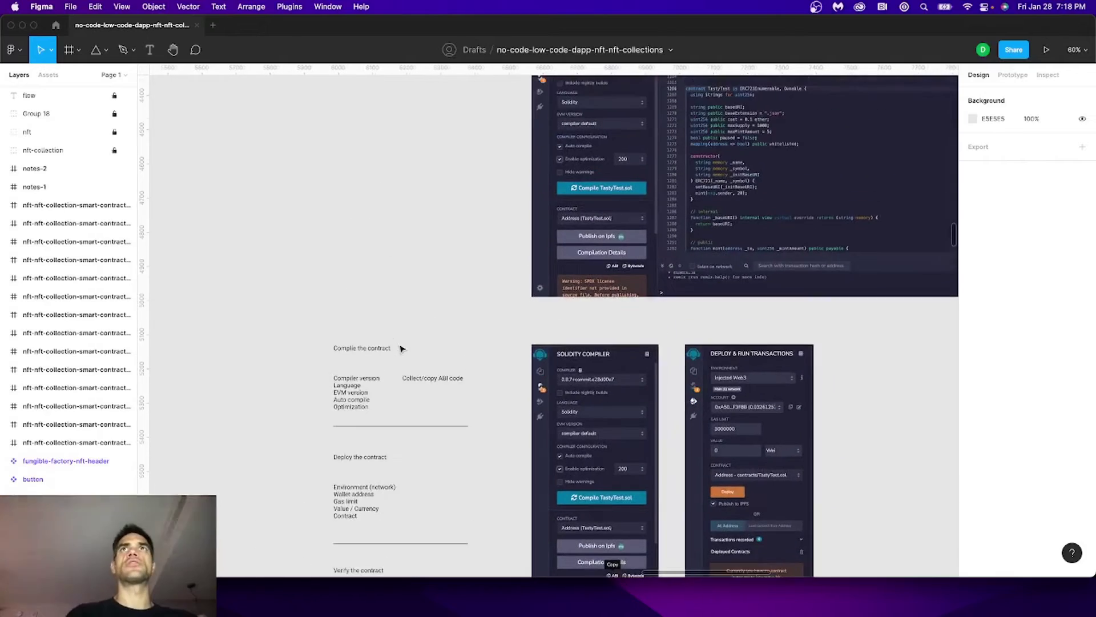
Step: Zoom back out to the File Explorers screenshot with its highlighted code
scroll(533, 296, right, 5)
scroll(491, 228, up, 6)
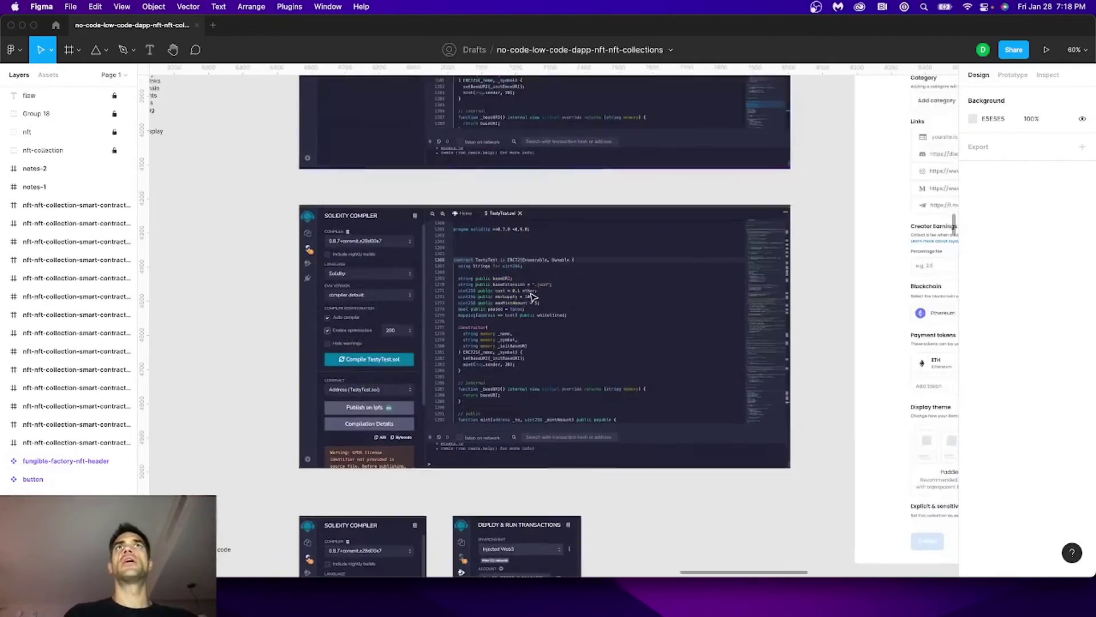
scroll(491, 229, up, 6)
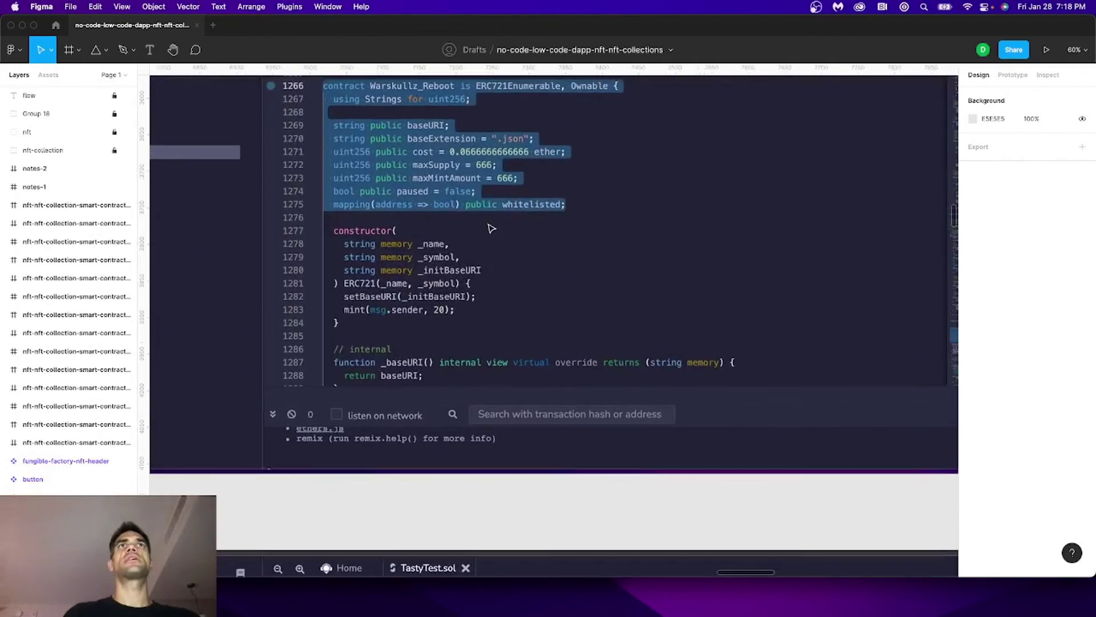
scroll(491, 228, up, 2)
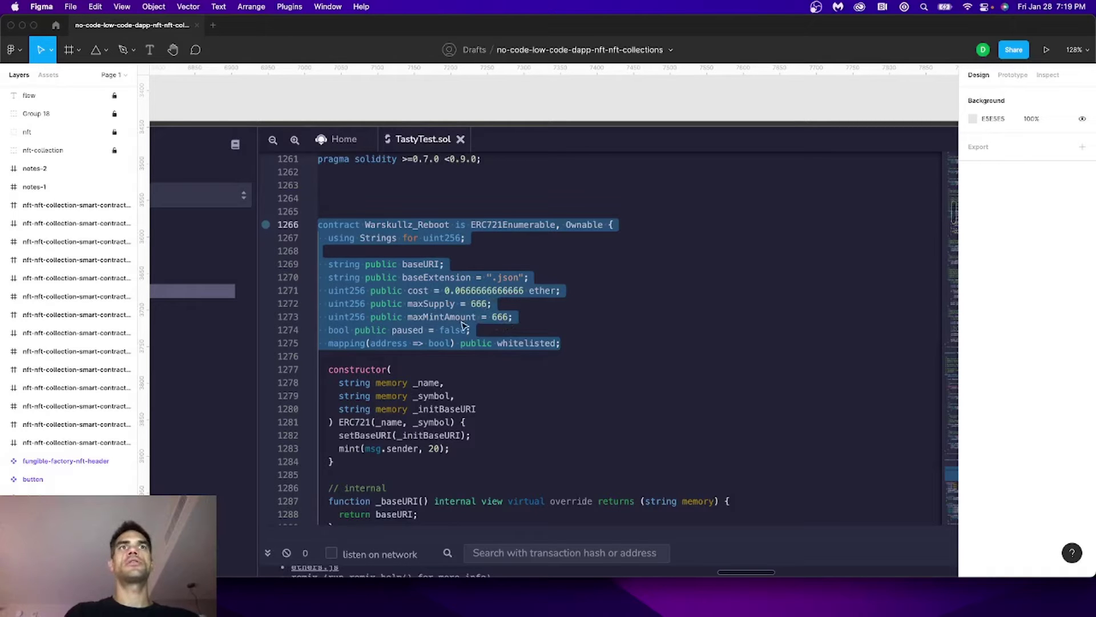
scroll(462, 324, down, 5)
scroll(462, 324, down, 5)
Step: Zoom into the Solidity Compiler screenshot for TastyTest.sol and move down to the Deploy & Run Transactions panel beside it
scroll(463, 325, down, 5)
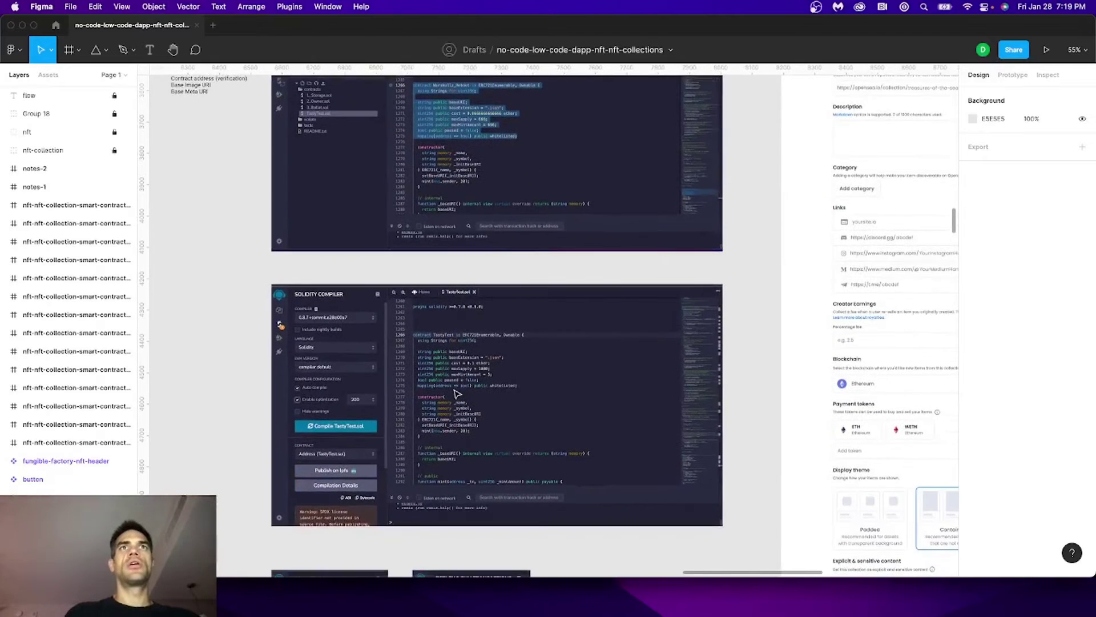
scroll(457, 392, down, 1)
scroll(395, 386, up, 5)
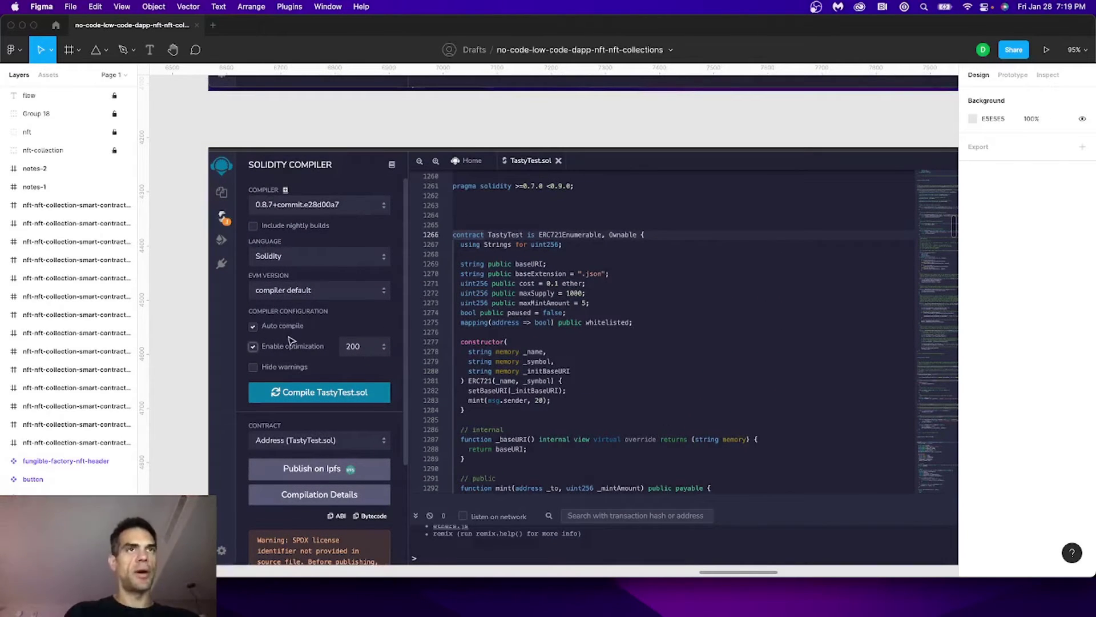
scroll(297, 343, down, 2)
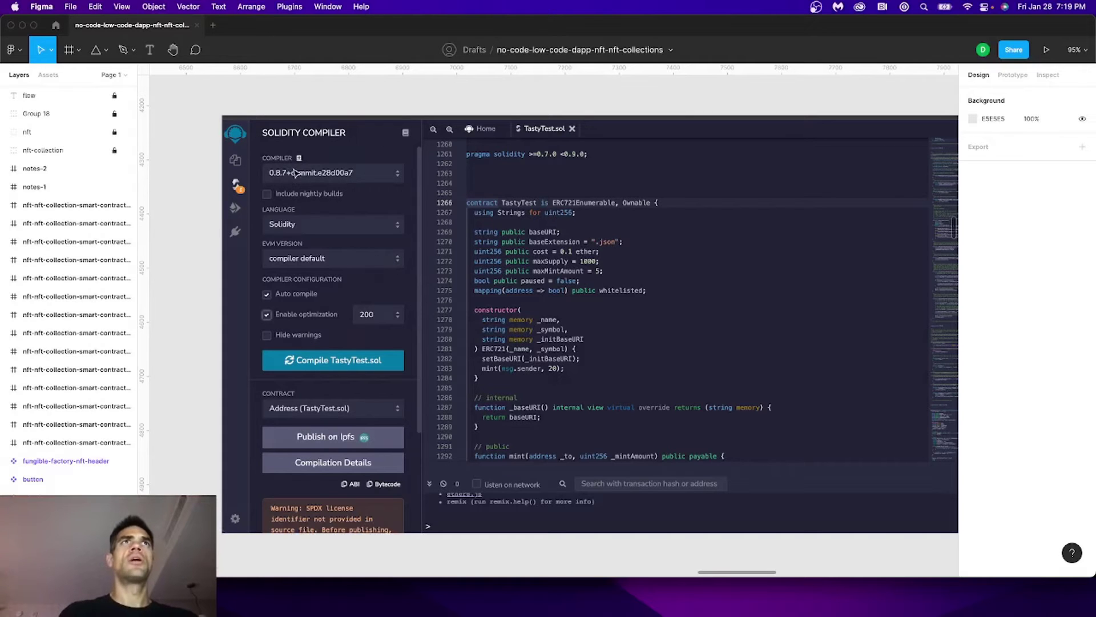
scroll(530, 157, left, 2)
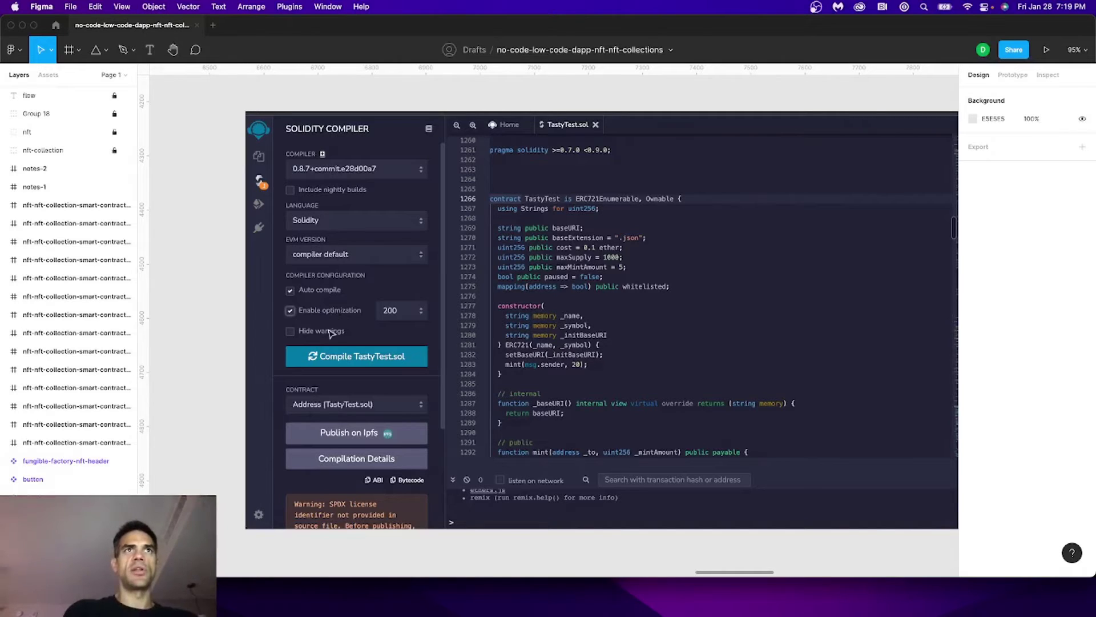
scroll(347, 351, down, 10)
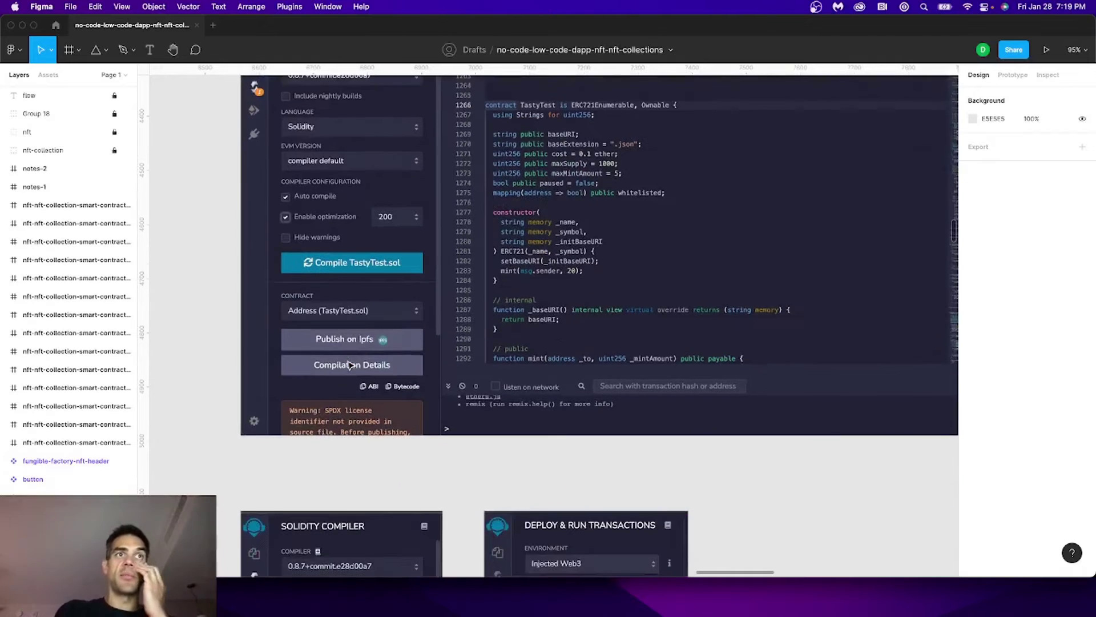
scroll(349, 364, down, 3)
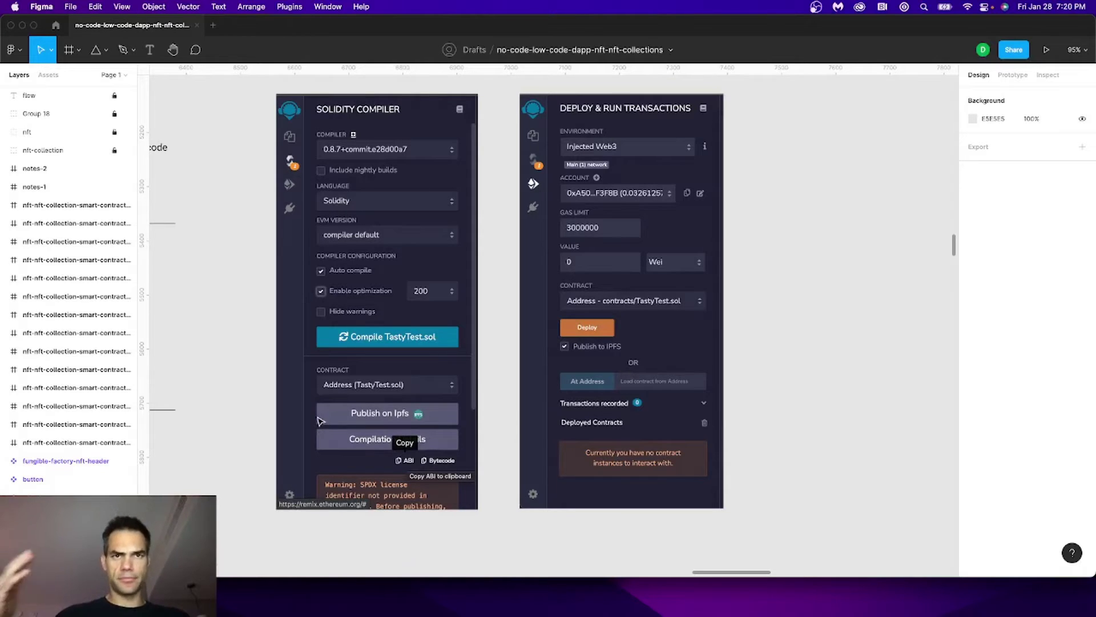
Step: Inspect the Warskullz_Reboot verified source code screenshot, then zoom far out over all benchmark and wireframe frames
scroll(362, 357, down, 5)
scroll(368, 330, down, 2)
scroll(367, 329, down, 3)
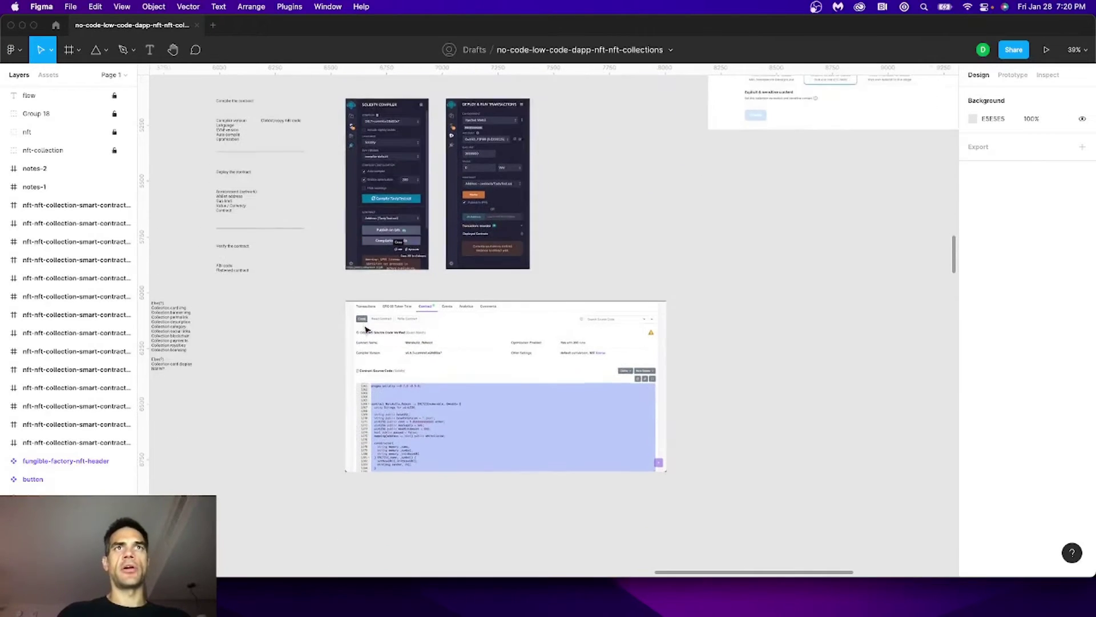
scroll(394, 400, up, 5)
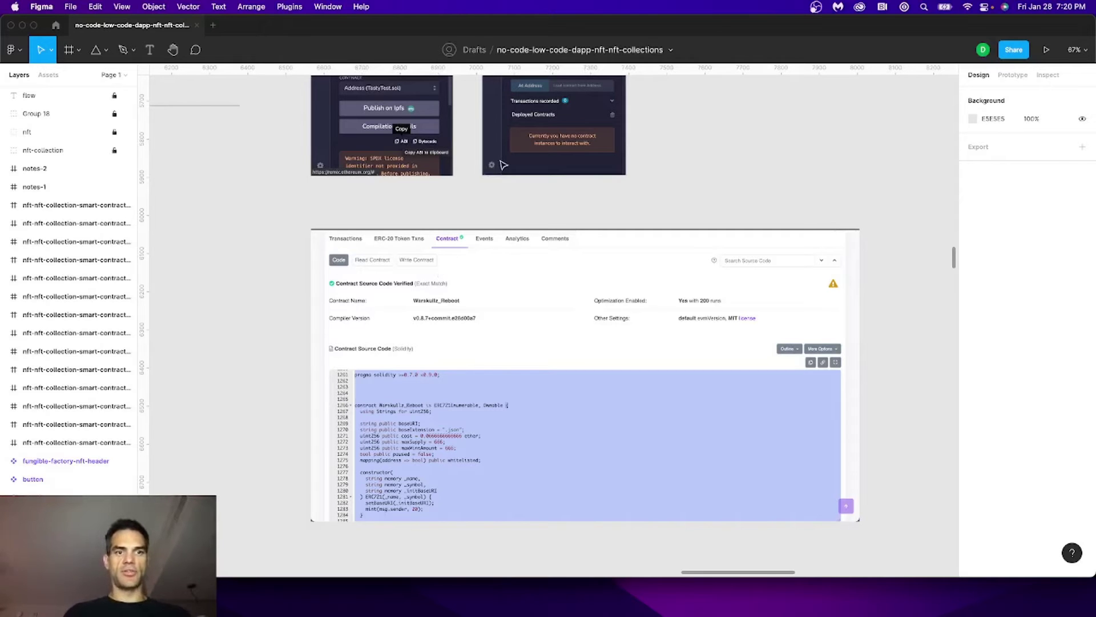
Step: Zoom to the 'NO CODE NFT… IDEA 1' wireframe heading
scroll(498, 232, down, 10)
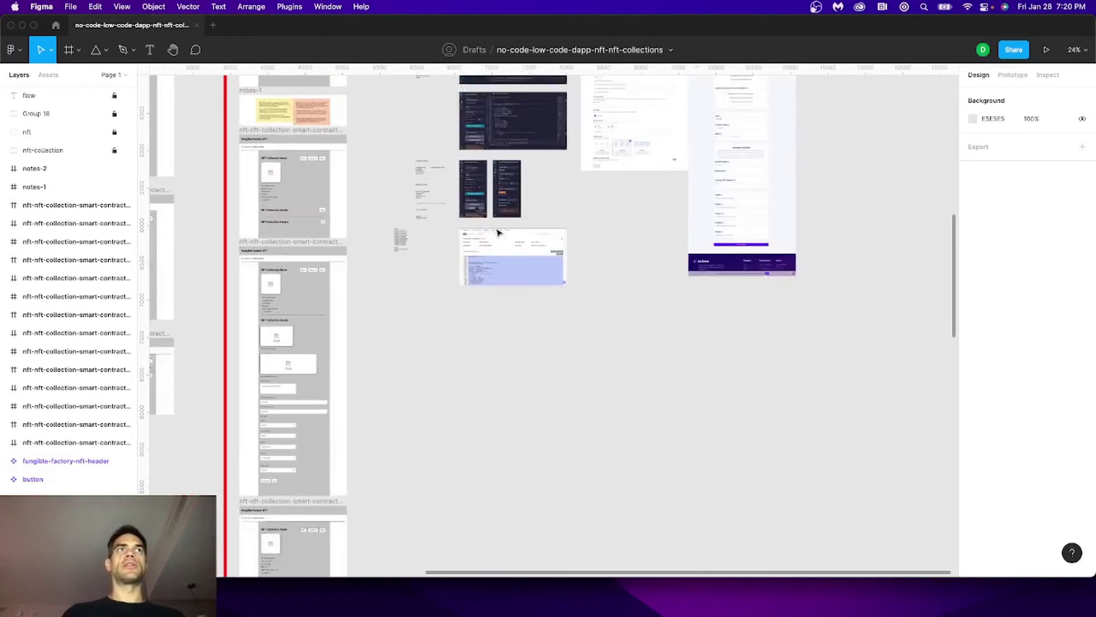
scroll(498, 232, up, 5)
scroll(424, 318, up, 5)
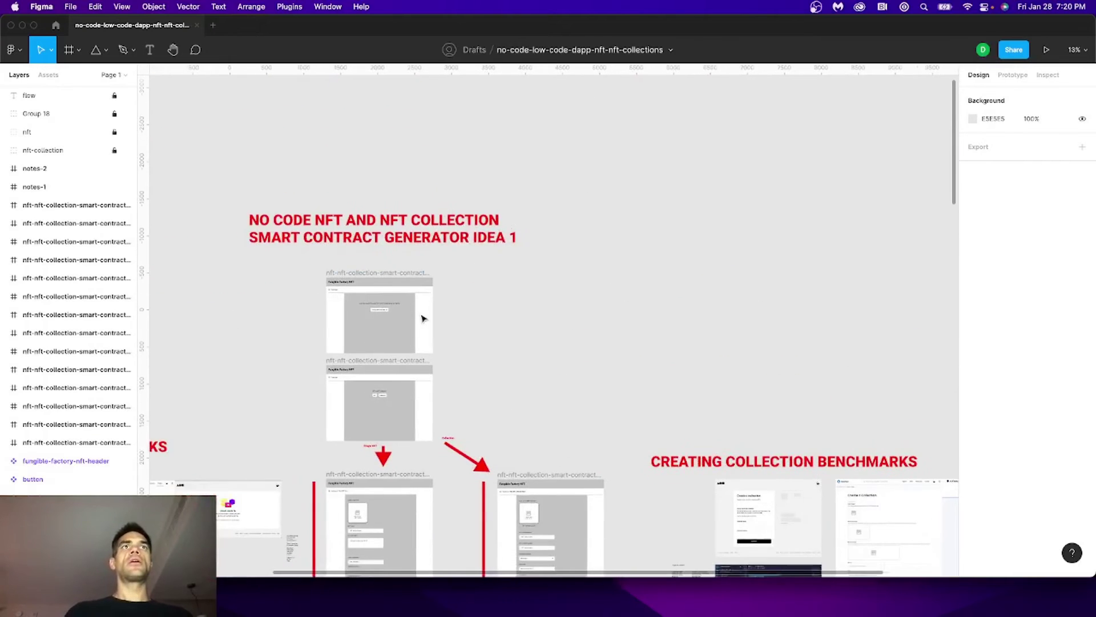
scroll(423, 318, left, 1)
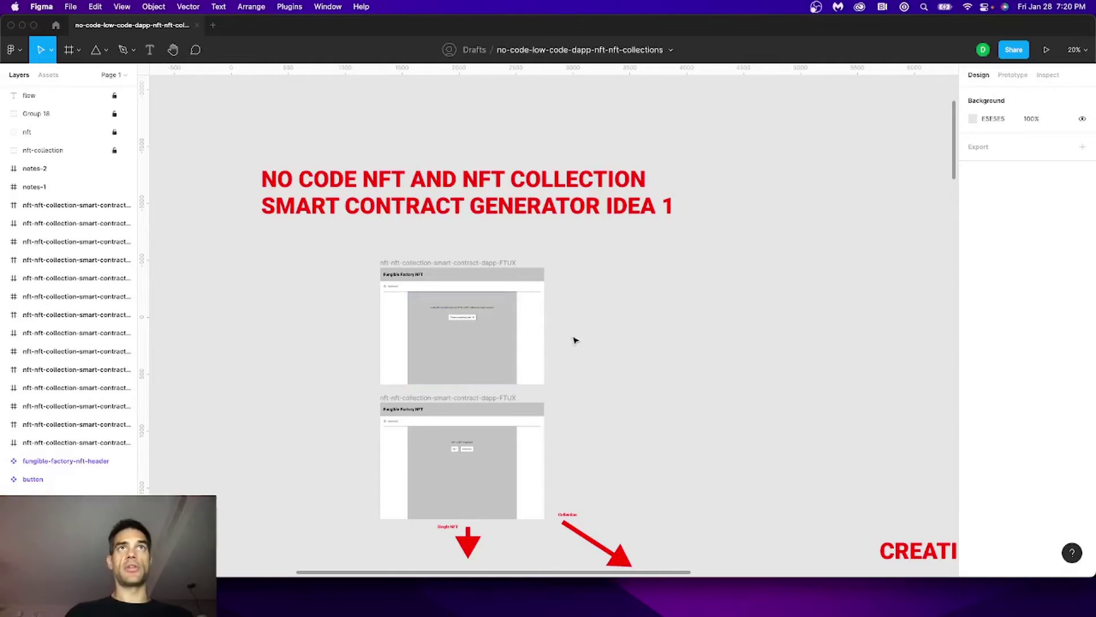
Step: Zoom into the wireframes where the Single NFT and Collection arrows lead to separate creation forms
scroll(574, 339, down, 2)
scroll(574, 340, down, 1)
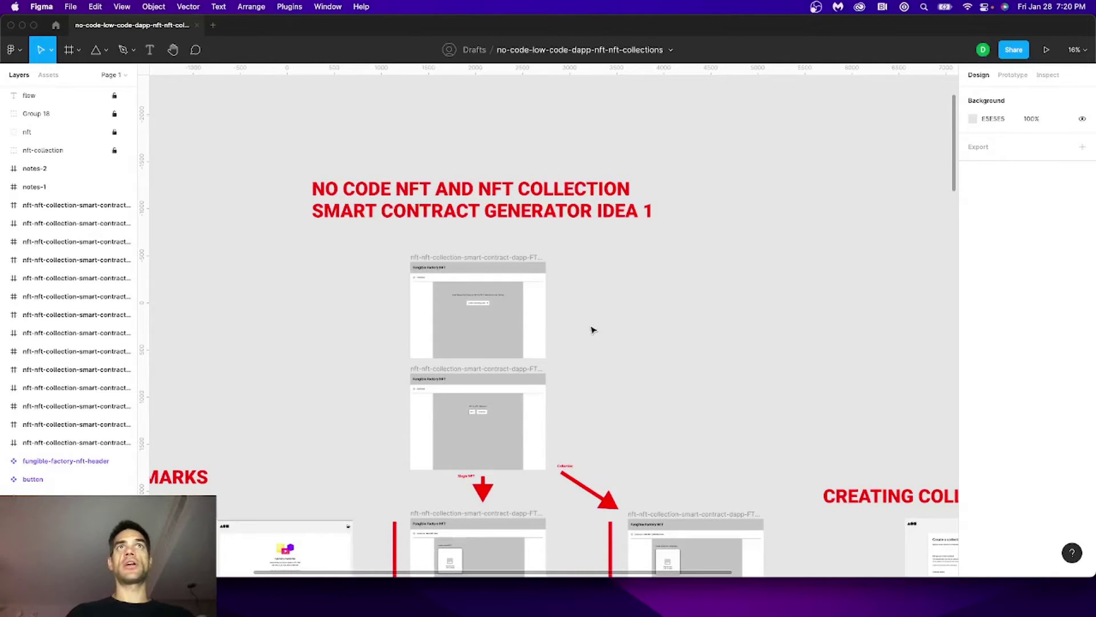
scroll(592, 329, down, 1)
scroll(592, 330, down, 3)
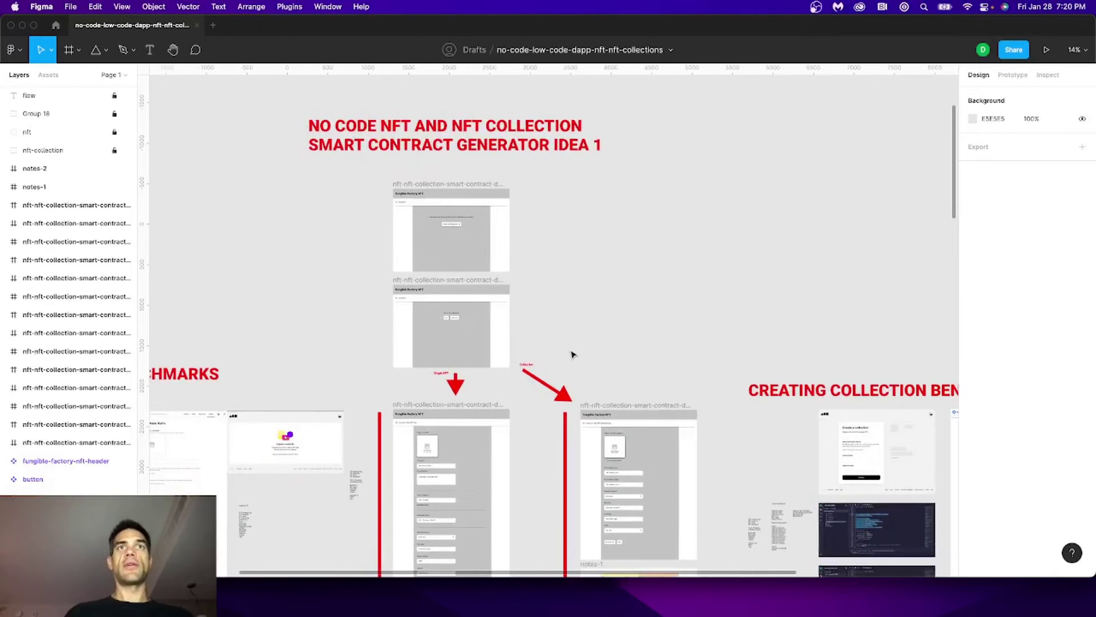
scroll(573, 354, up, 7)
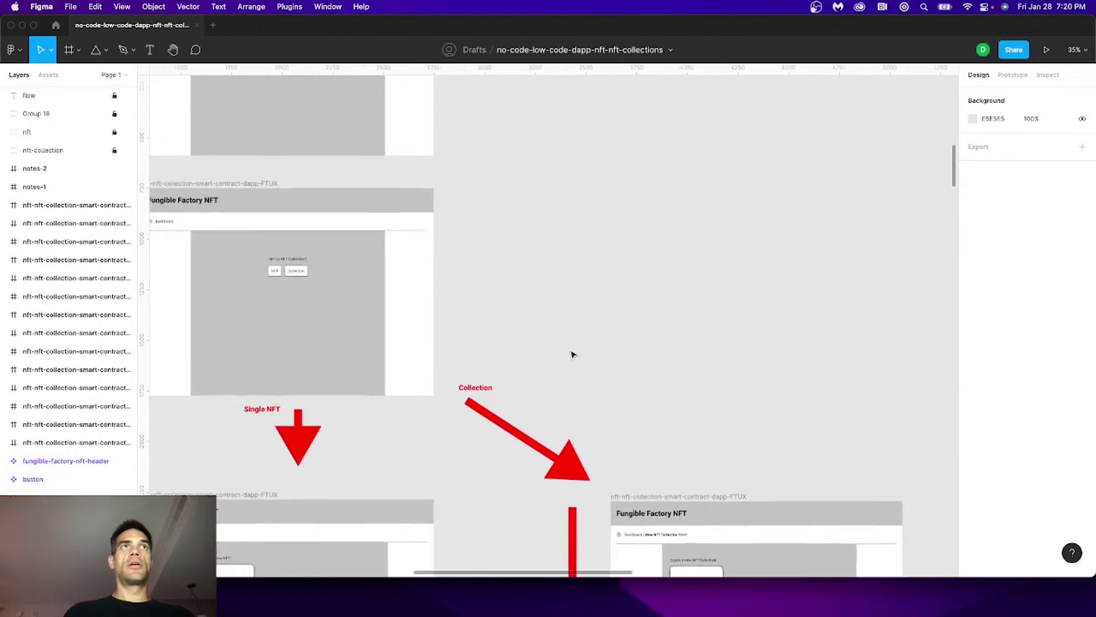
scroll(572, 354, up, 5)
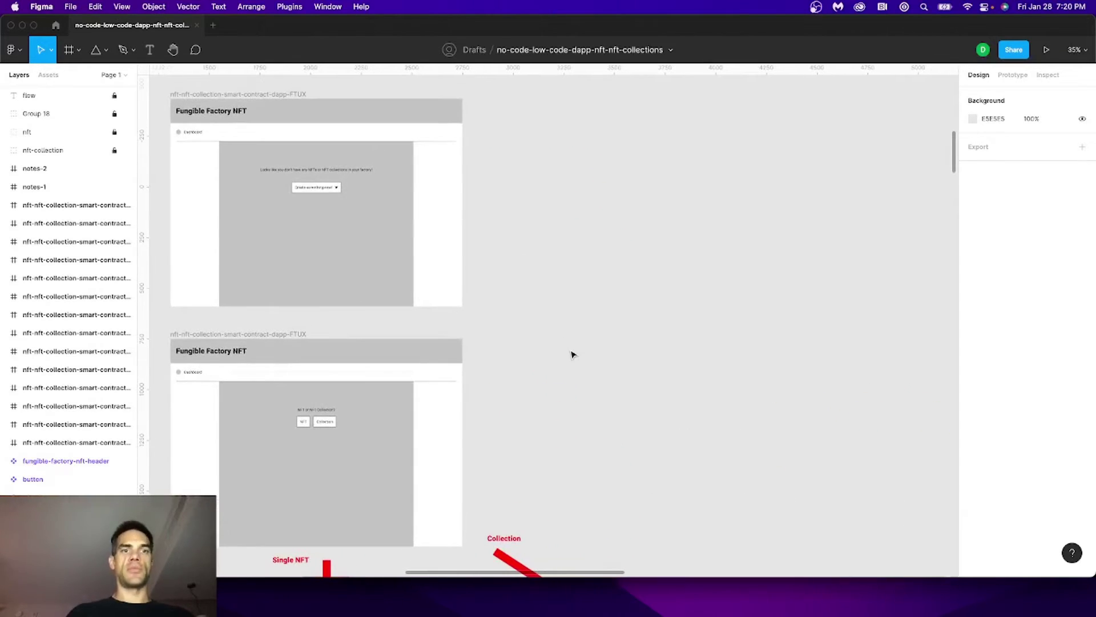
scroll(572, 354, down, 6)
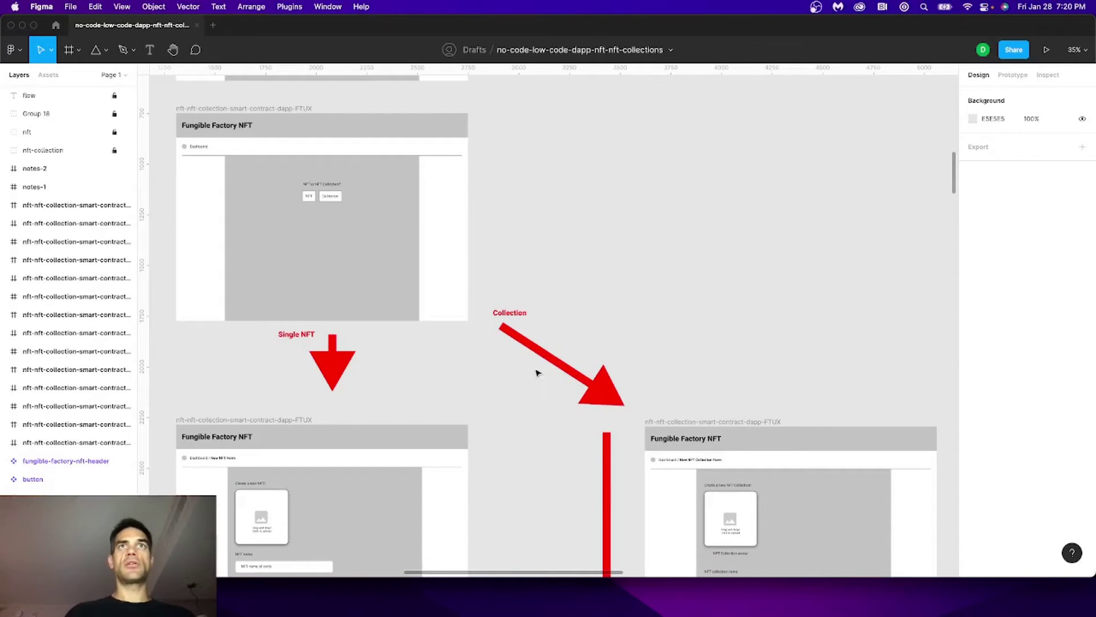
Step: Scroll to the notes-1 stickies and briefly select, then deselect, the salmon sticky note
scroll(540, 372, down, 3)
scroll(463, 407, down, 5)
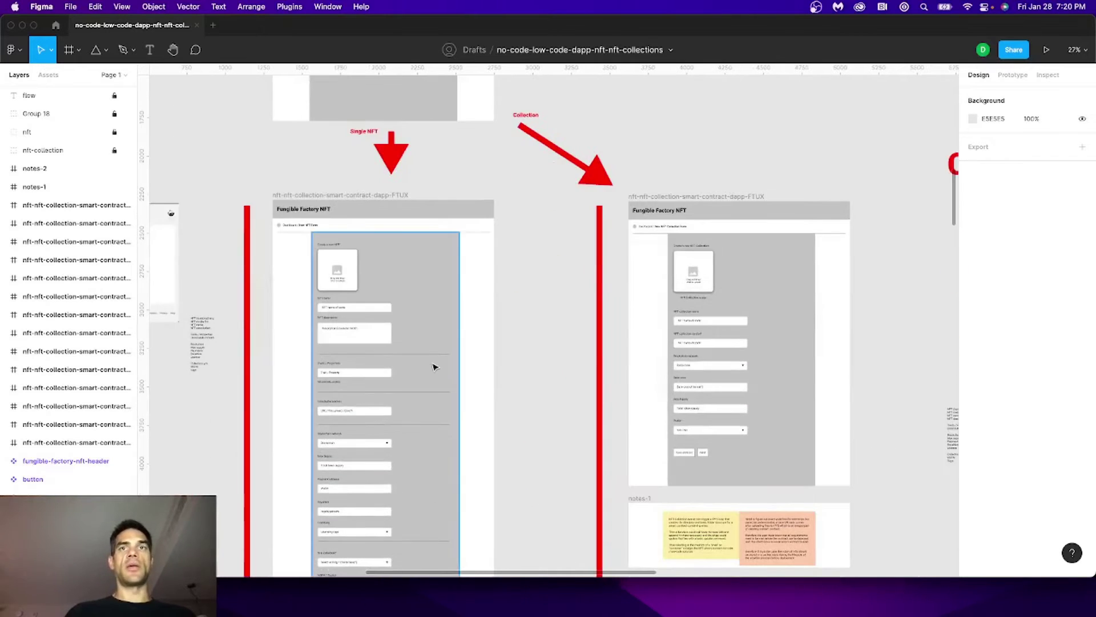
scroll(434, 366, down, 2)
scroll(486, 271, down, 3)
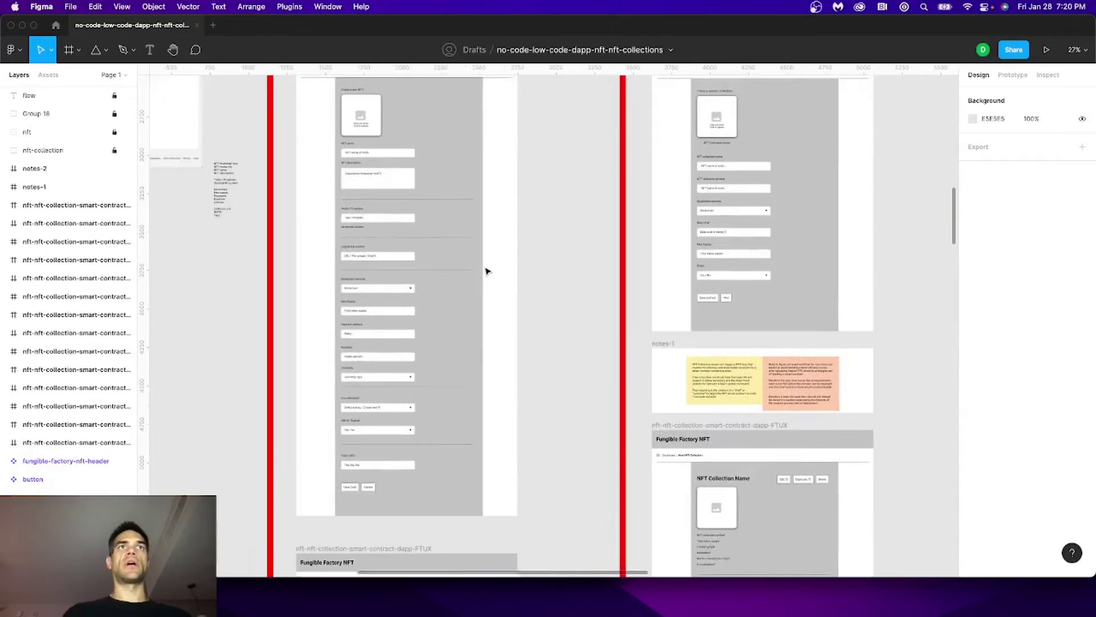
scroll(486, 270, down, 12)
scroll(486, 270, down, 8)
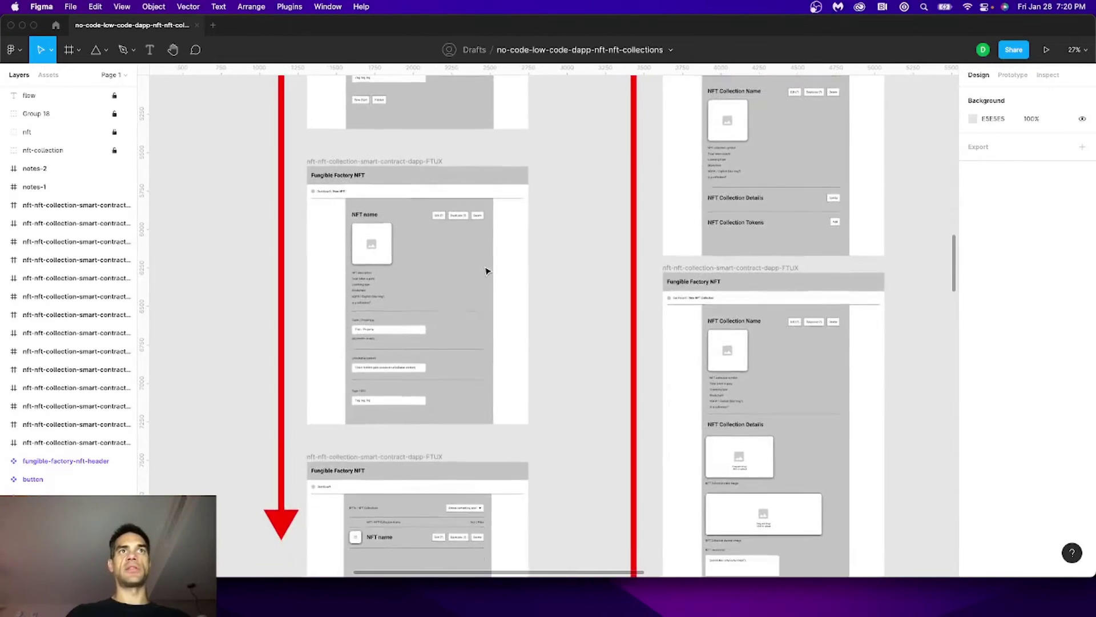
scroll(486, 271, down, 2)
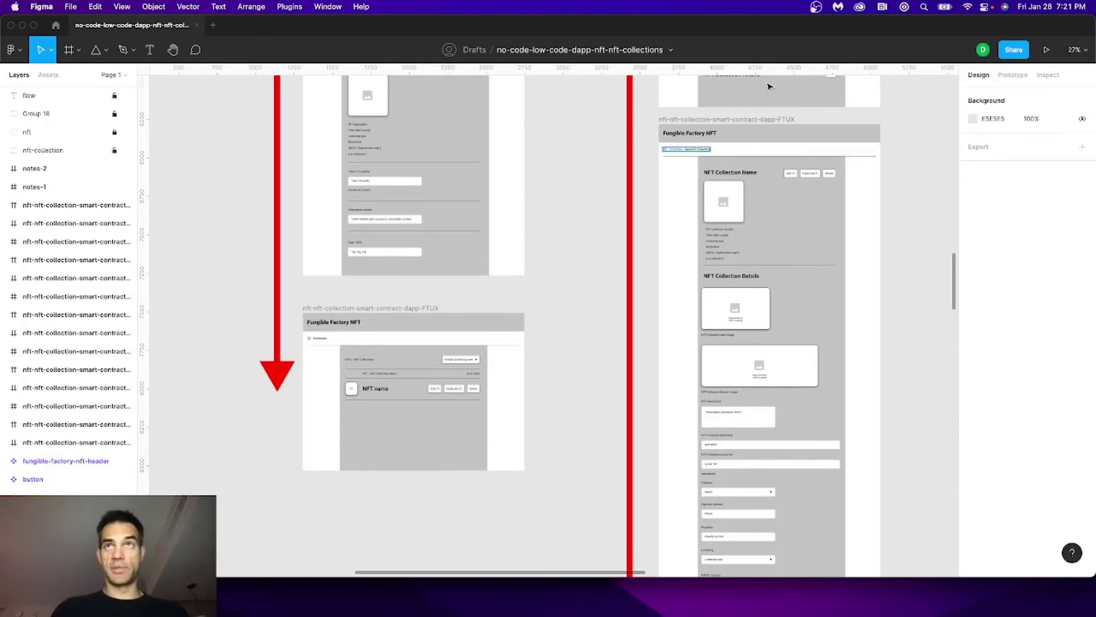
scroll(808, 180, up, 10)
scroll(808, 179, right, 4)
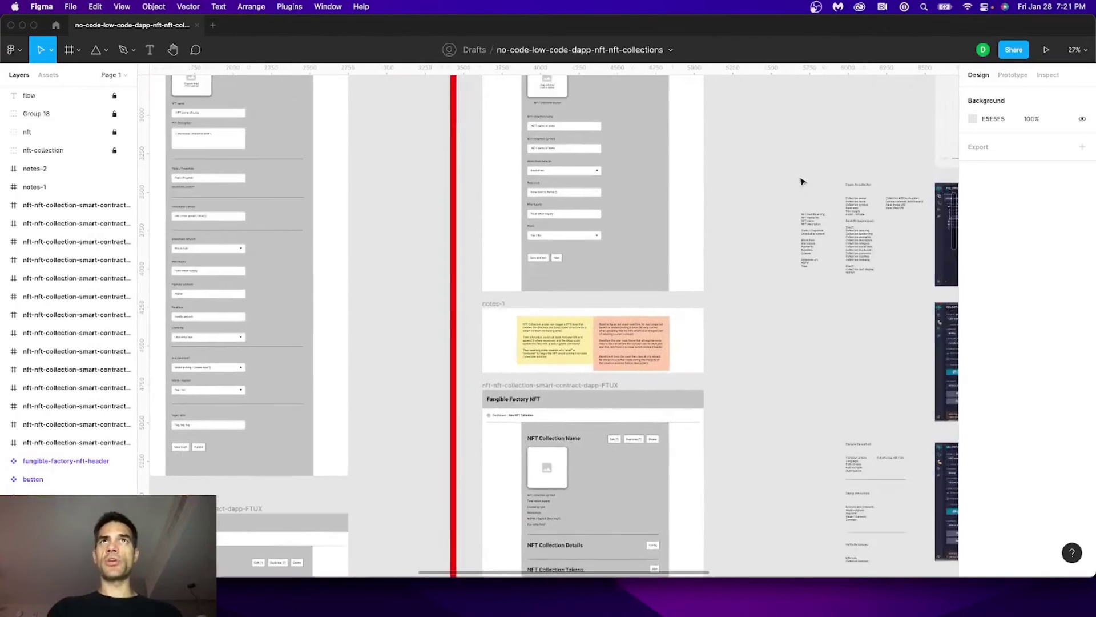
scroll(736, 207, down, 5)
scroll(725, 215, up, 5)
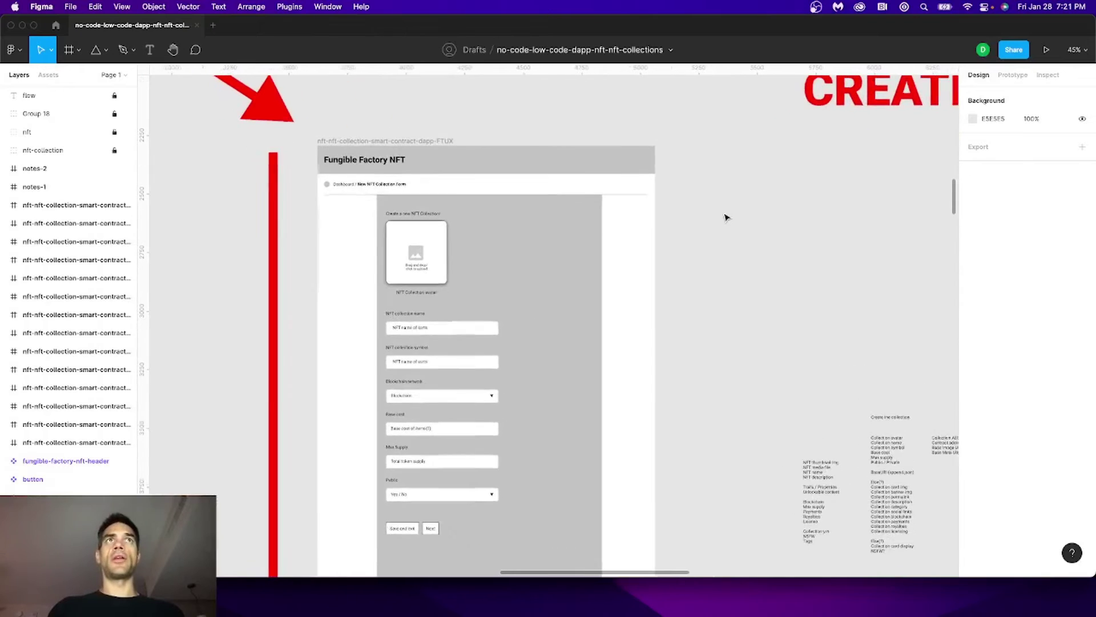
scroll(662, 249, down, 4)
scroll(662, 249, left, 2)
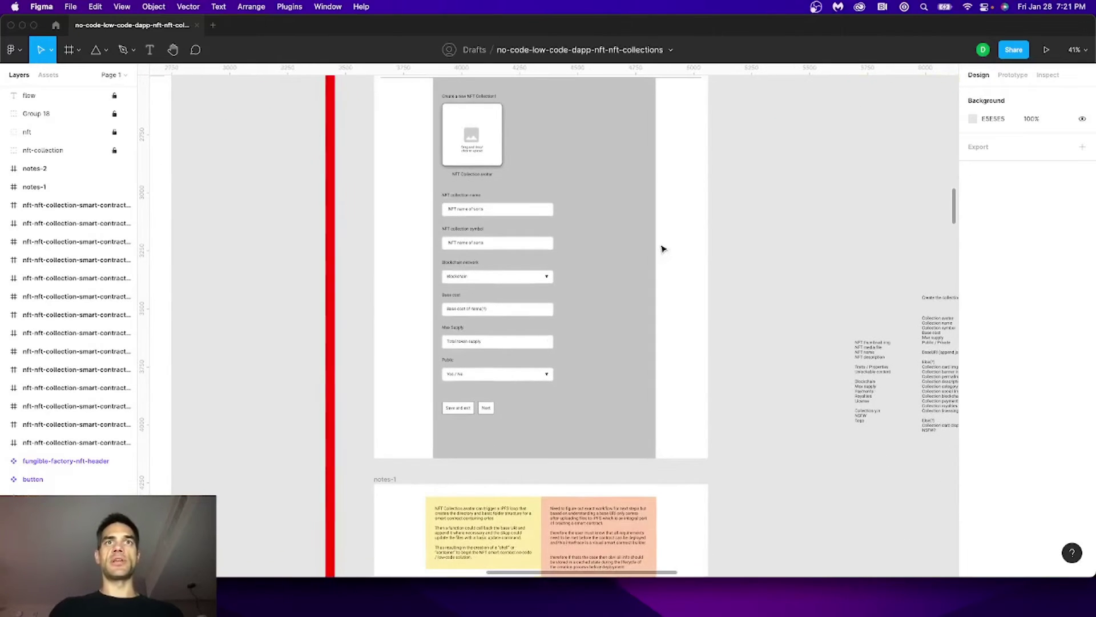
scroll(662, 249, up, 2)
scroll(663, 249, down, 10)
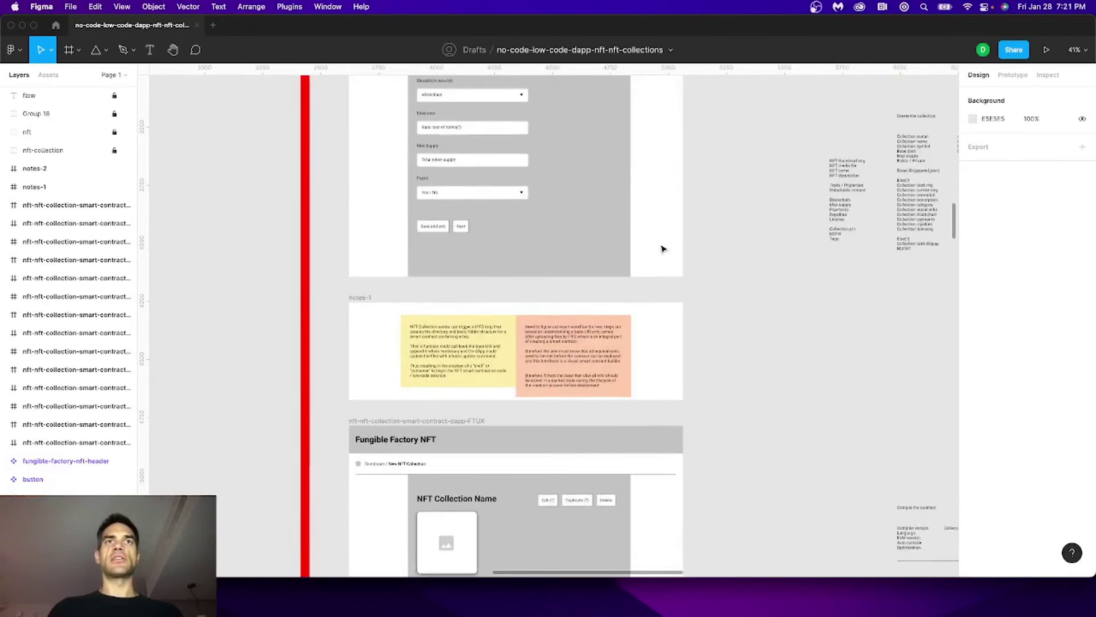
scroll(662, 249, up, 5)
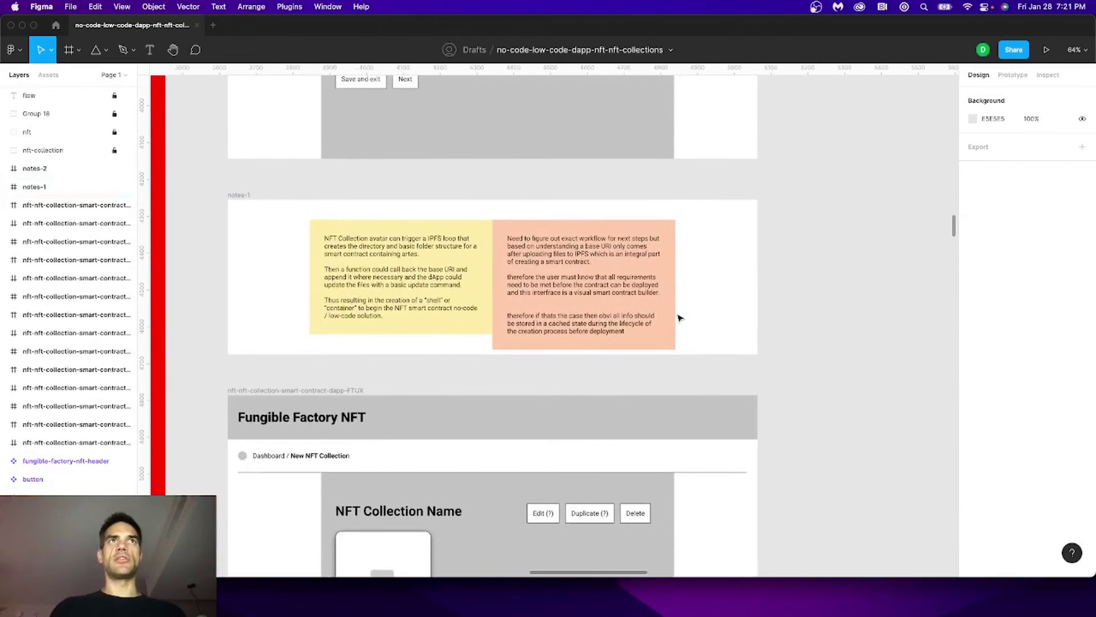
click(560, 287)
click(715, 275)
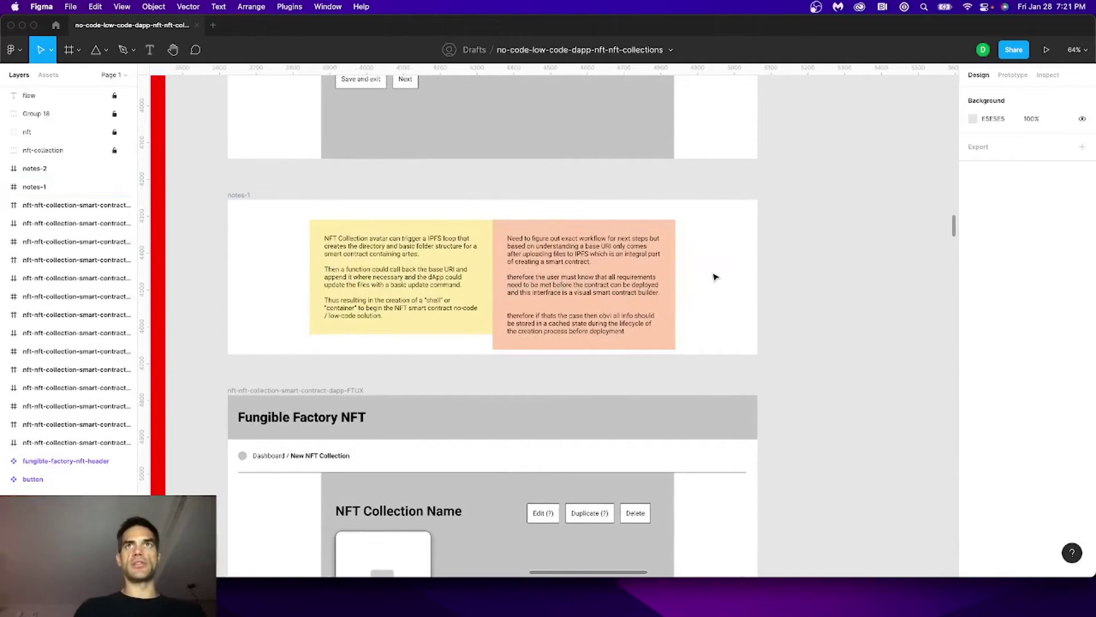
Step: Scroll down the FTUX column past Compile contract and Contract deployed to the NFT list screen
scroll(749, 276, down, 2)
scroll(750, 276, down, 2)
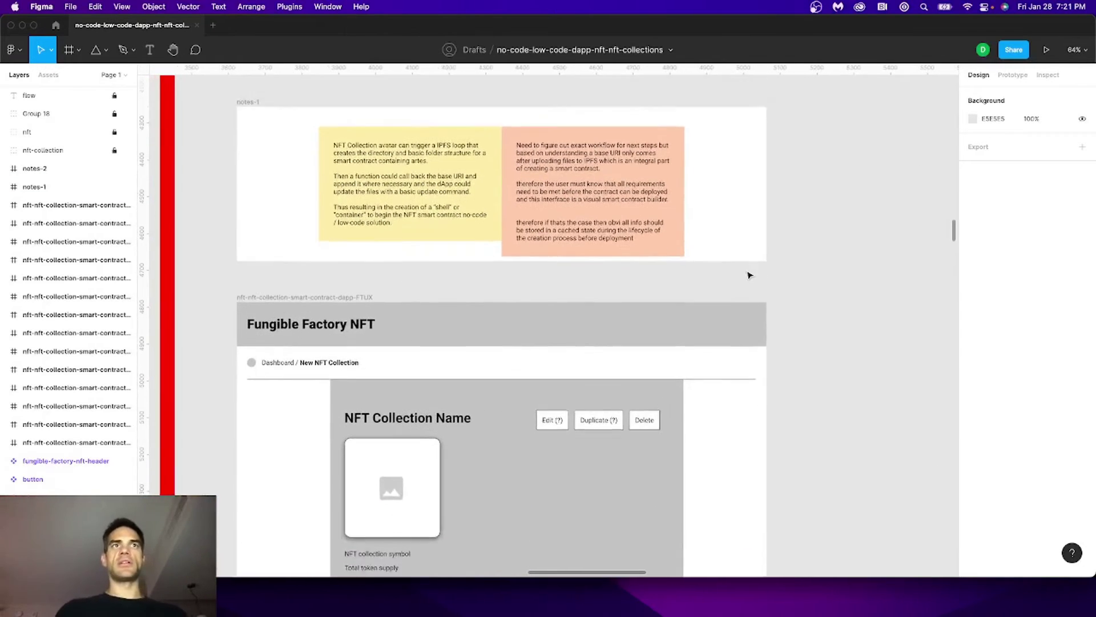
scroll(750, 273, down, 3)
scroll(765, 294, down, 3)
scroll(765, 294, right, 1)
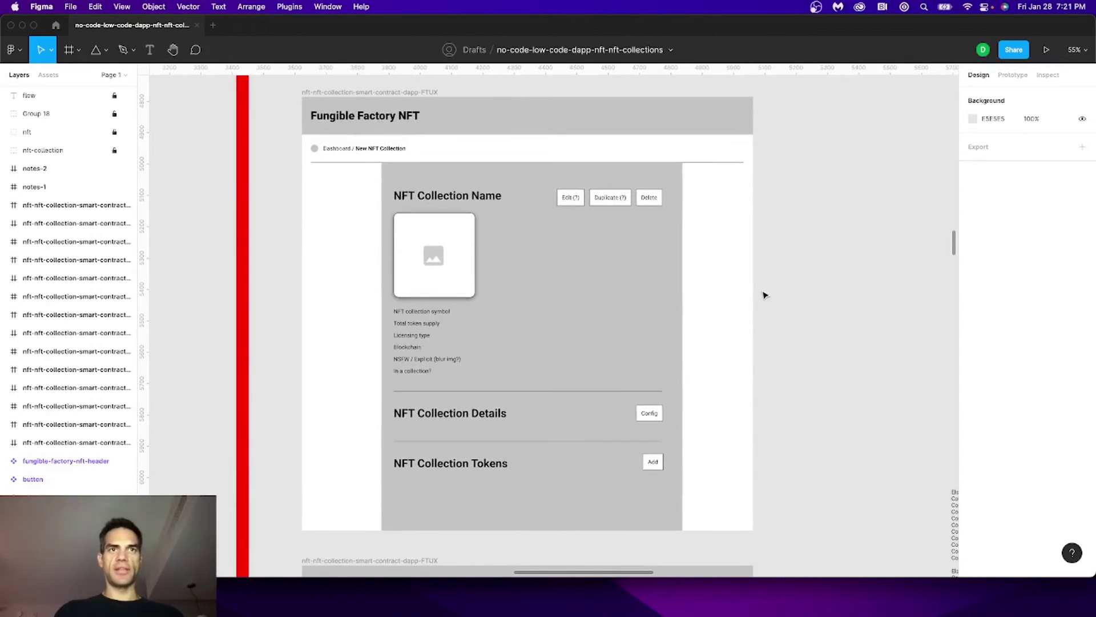
scroll(765, 295, down, 10)
scroll(765, 294, down, 3)
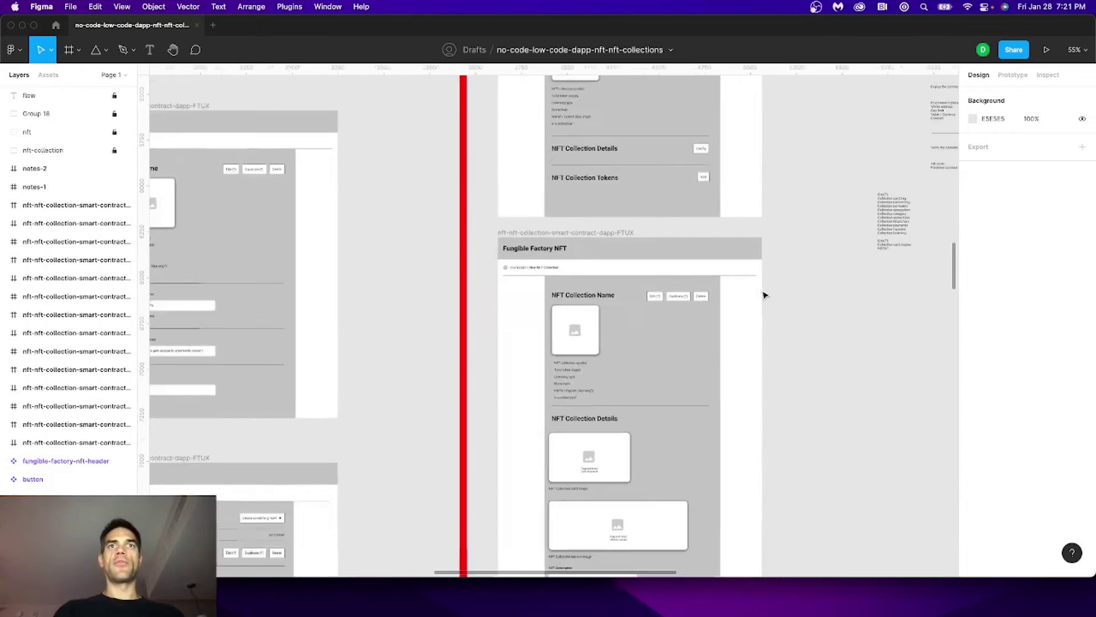
scroll(765, 294, down, 3)
scroll(765, 295, down, 15)
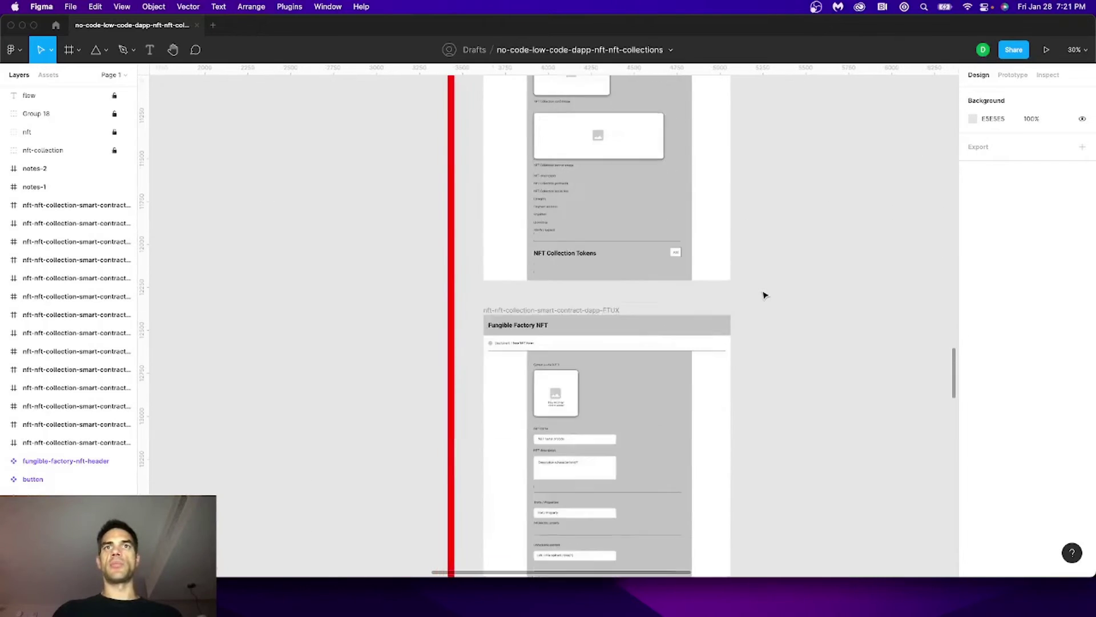
scroll(765, 295, down, 20)
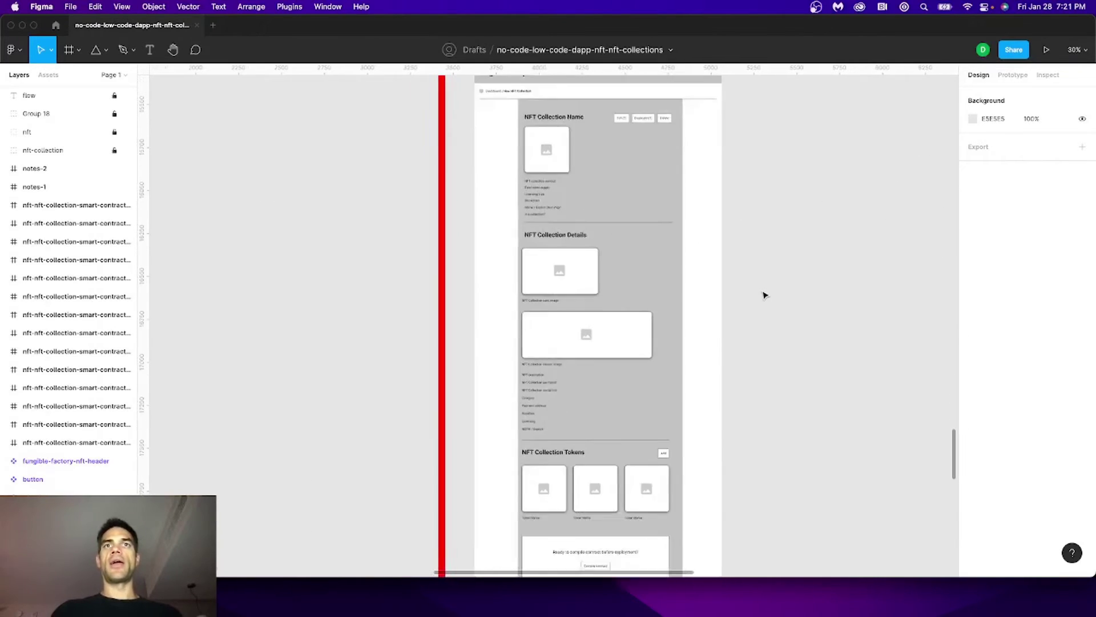
scroll(764, 294, down, 7)
scroll(742, 265, up, 5)
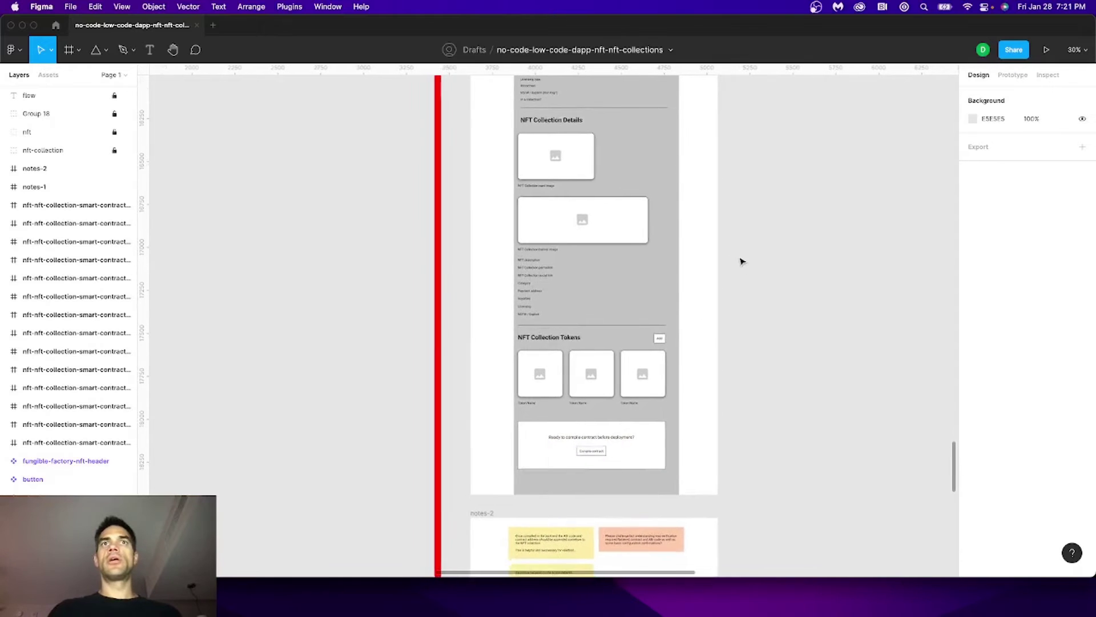
scroll(741, 260, up, 5)
scroll(742, 259, down, 5)
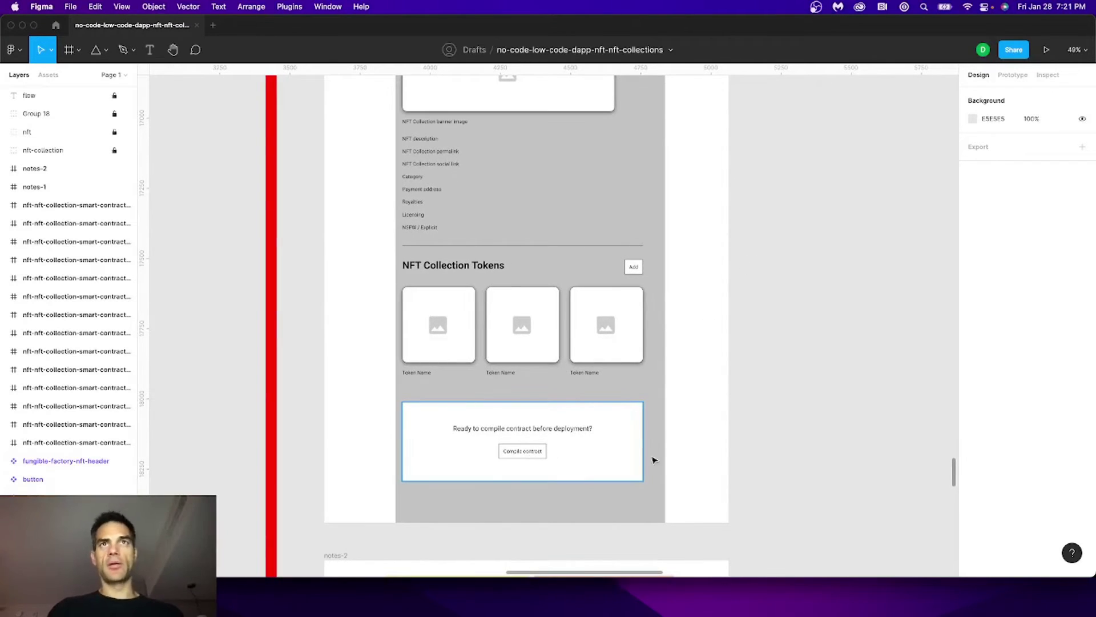
scroll(654, 457, down, 10)
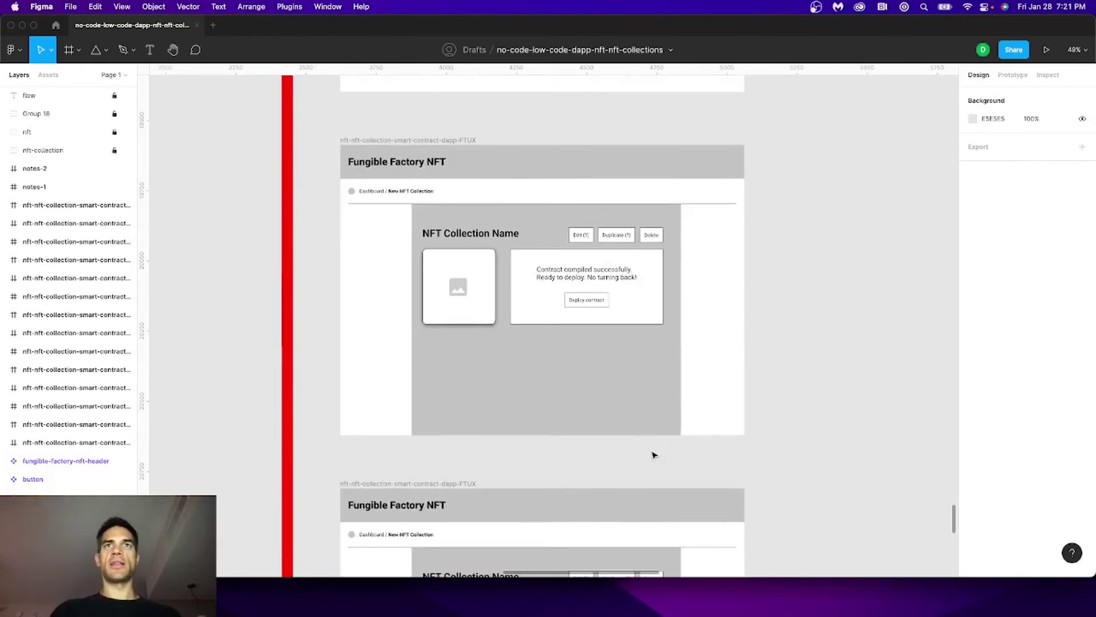
ctrl+scroll(653, 455, up, 5)
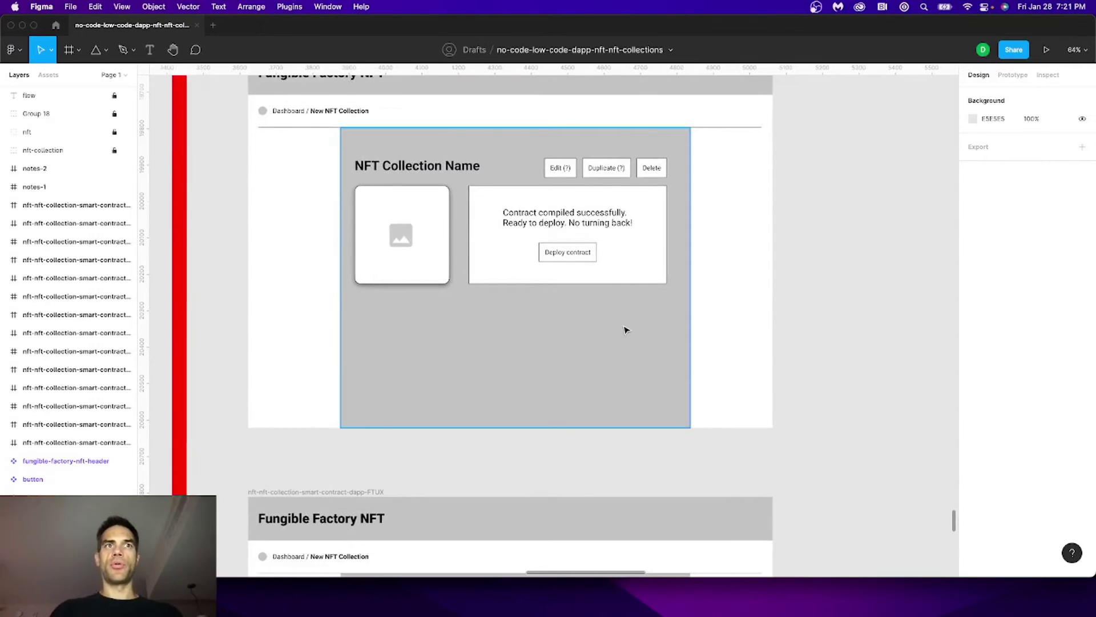
scroll(620, 359, down, 5)
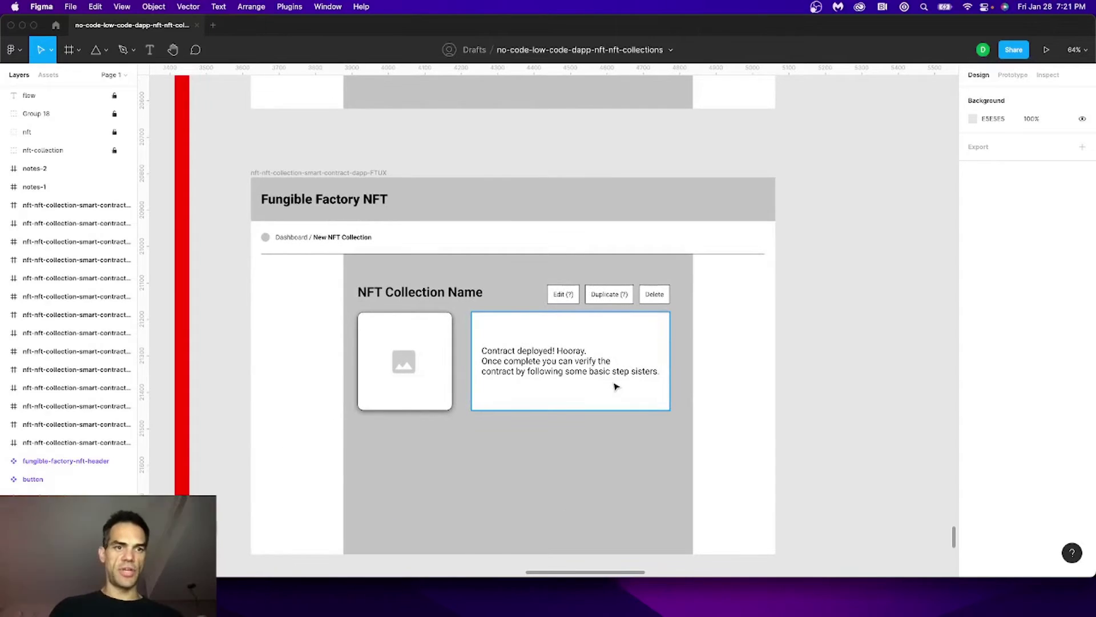
scroll(615, 387, down, 5)
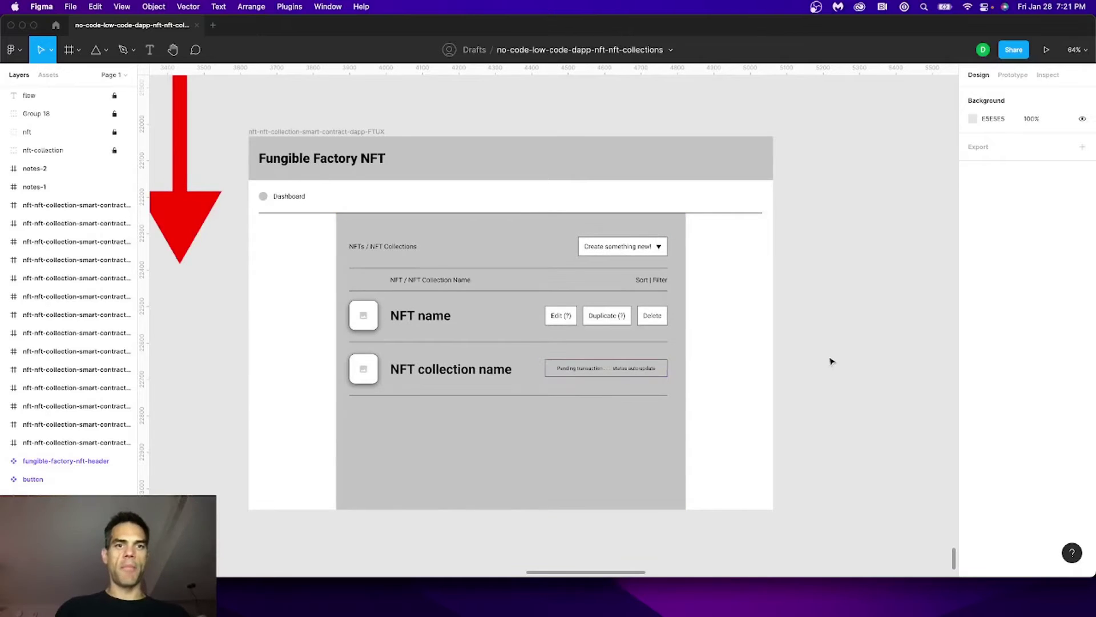
scroll(809, 355, down, 5)
Step: Zoom out to about 5% and marquee-select the fungible-factory-nft-header and button components
scroll(809, 355, down, 10)
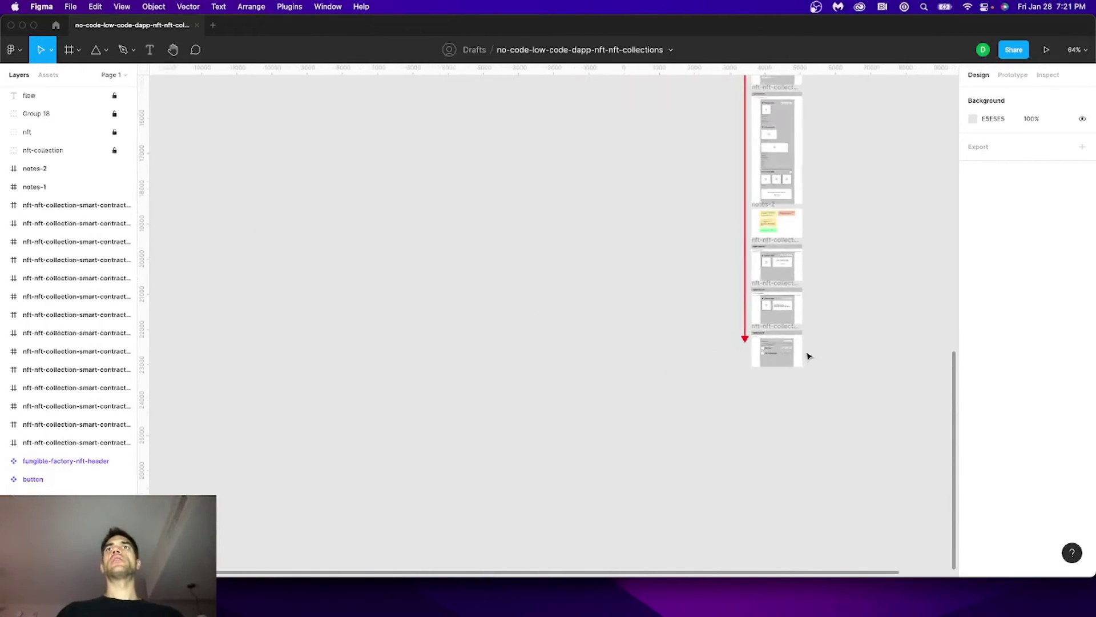
scroll(670, 338, down, 3)
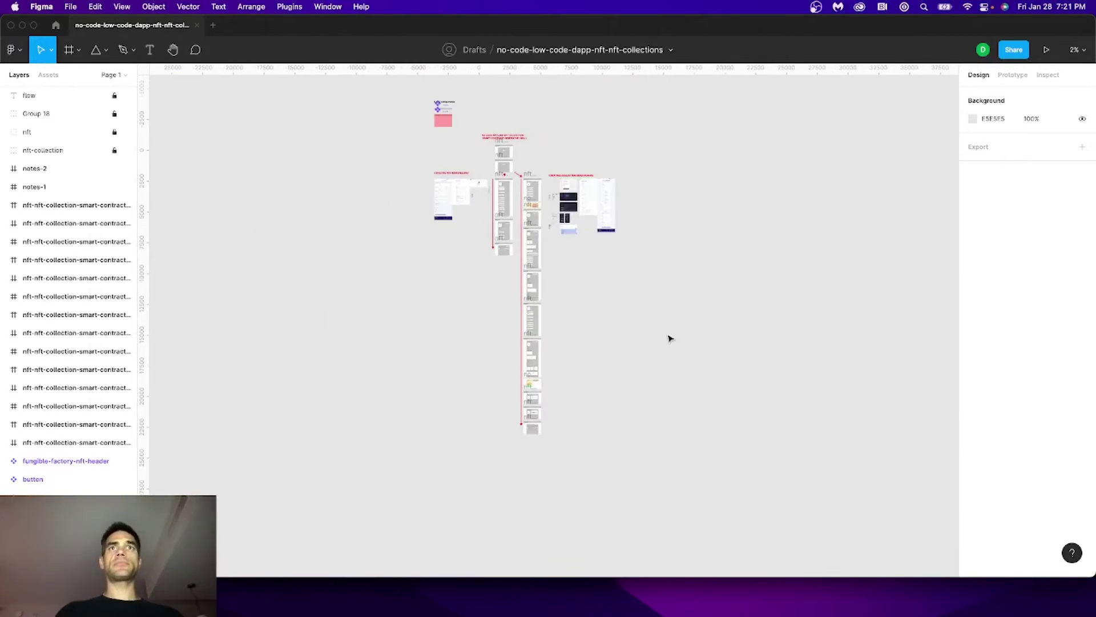
scroll(564, 282, up, 5)
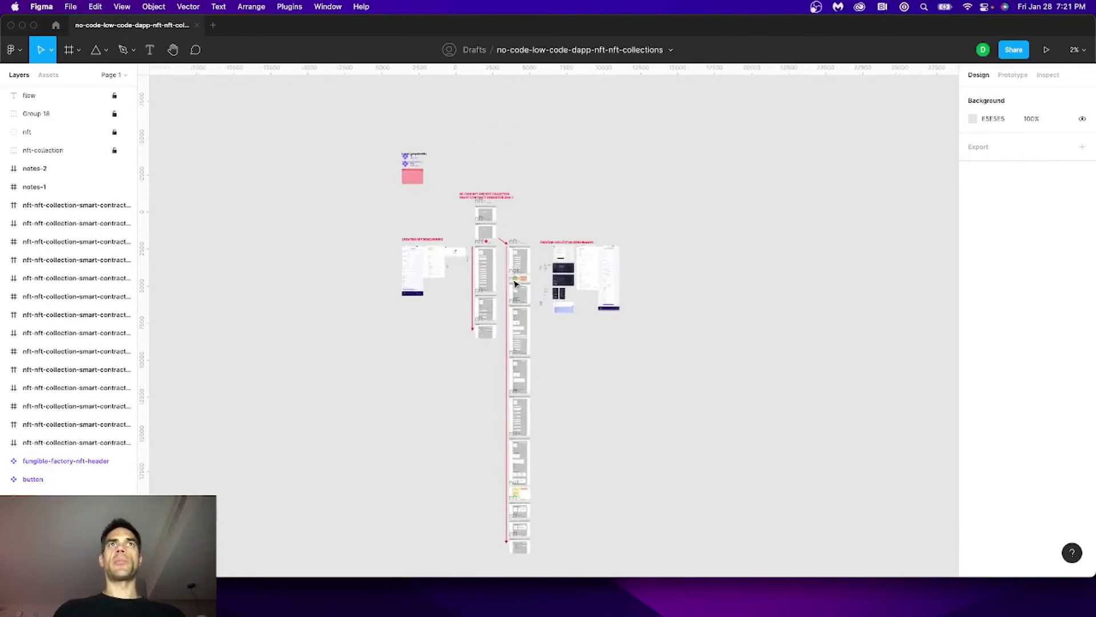
scroll(515, 284, up, 5)
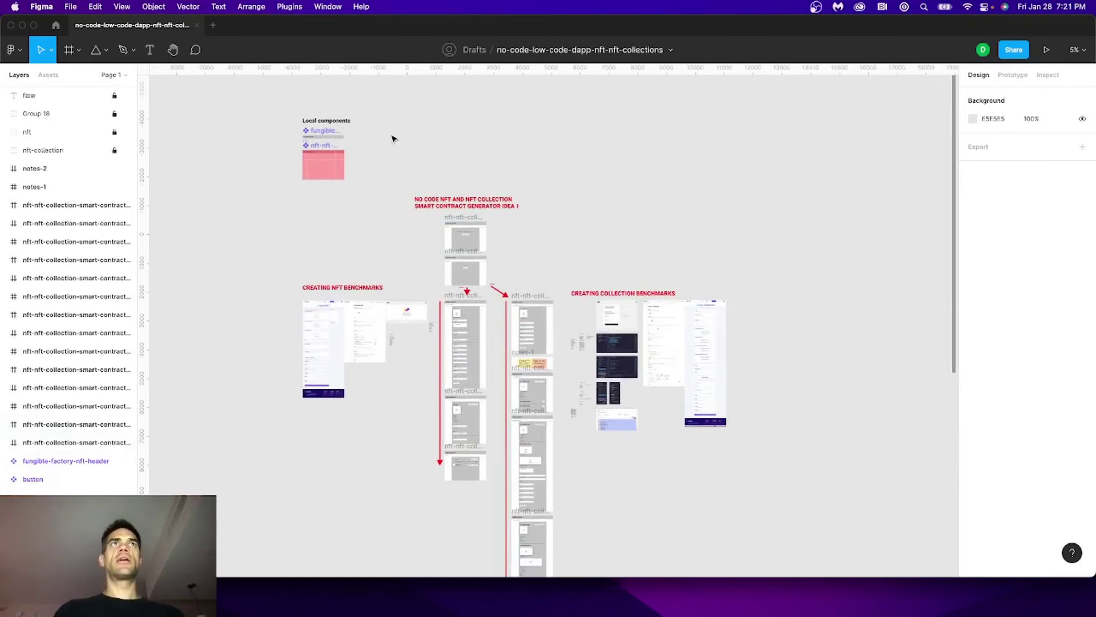
drag(278, 98, 366, 218)
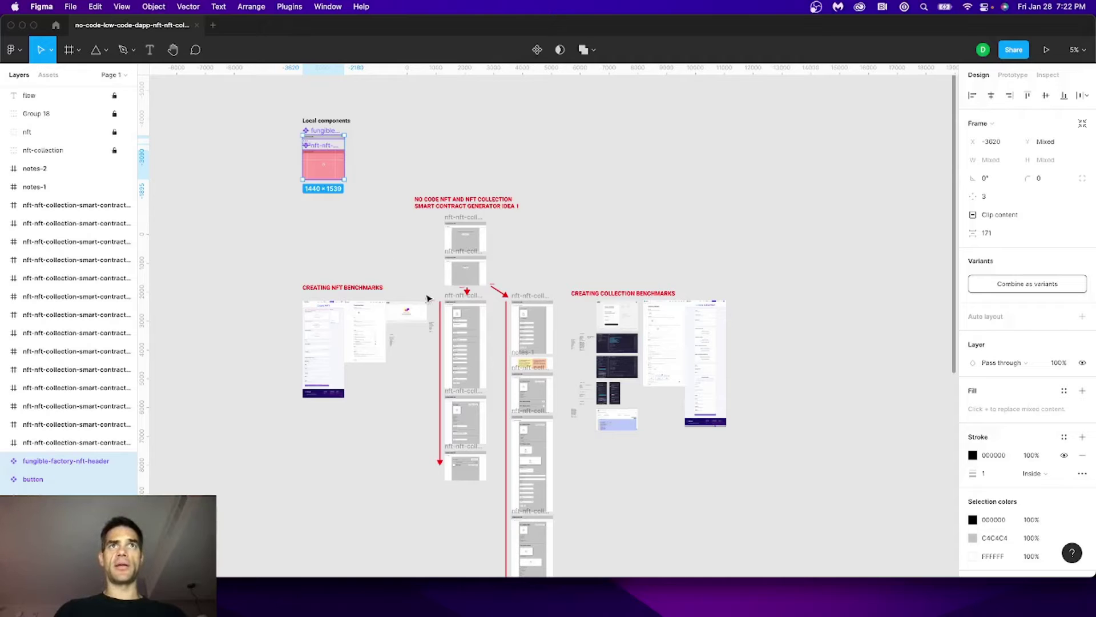
Step: Drag across empty canvas to clear the component selection
scroll(428, 298, up, 5)
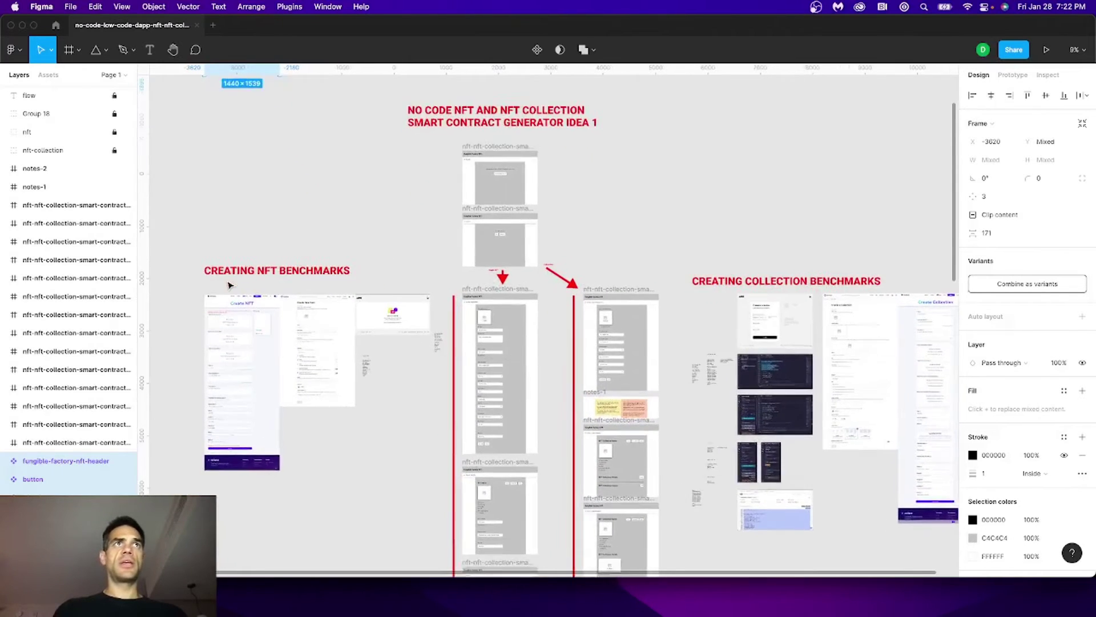
scroll(229, 285, down, 2)
drag(190, 207, 448, 457)
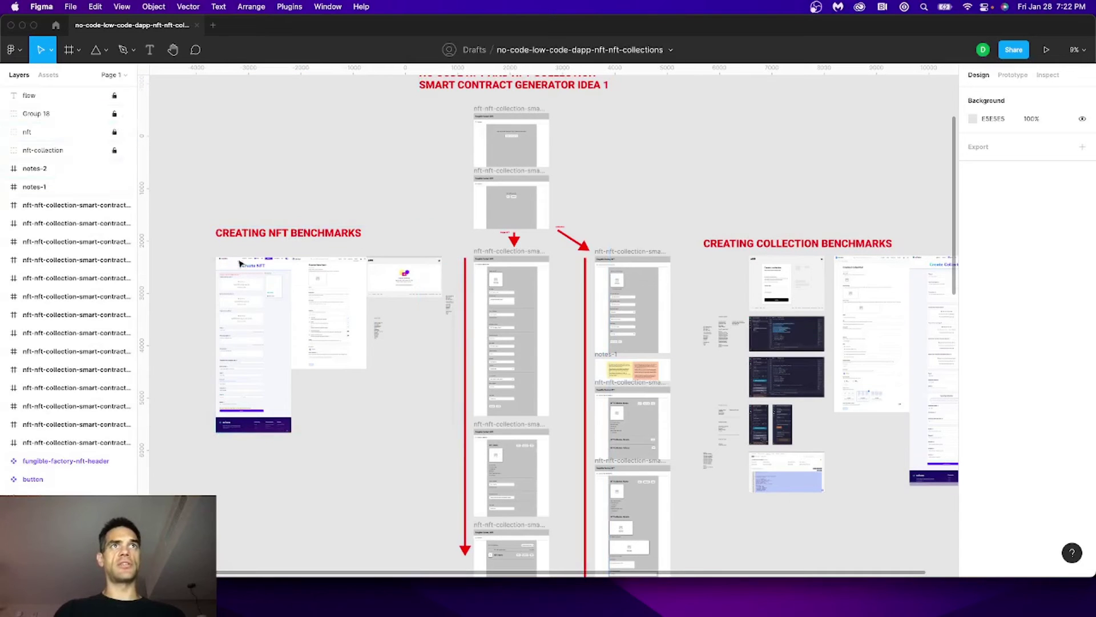
Step: Pan across the CREATING NFT BENCHMARKS and CREATING COLLECTION BENCHMARKS screenshots and flow frames
scroll(289, 297, up, 4)
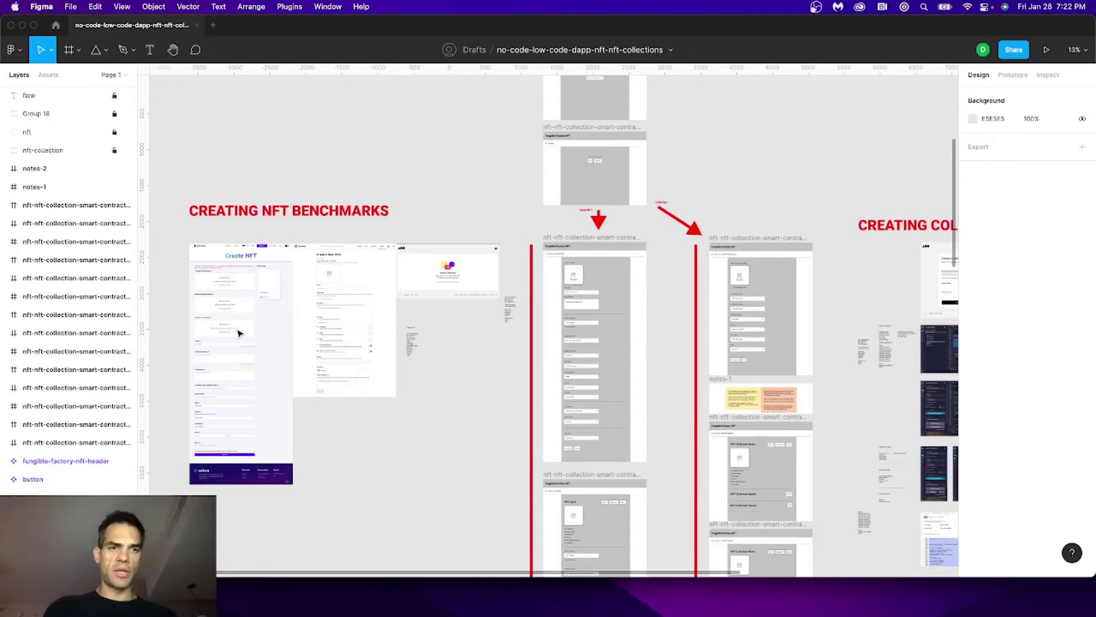
scroll(475, 232, right, 10)
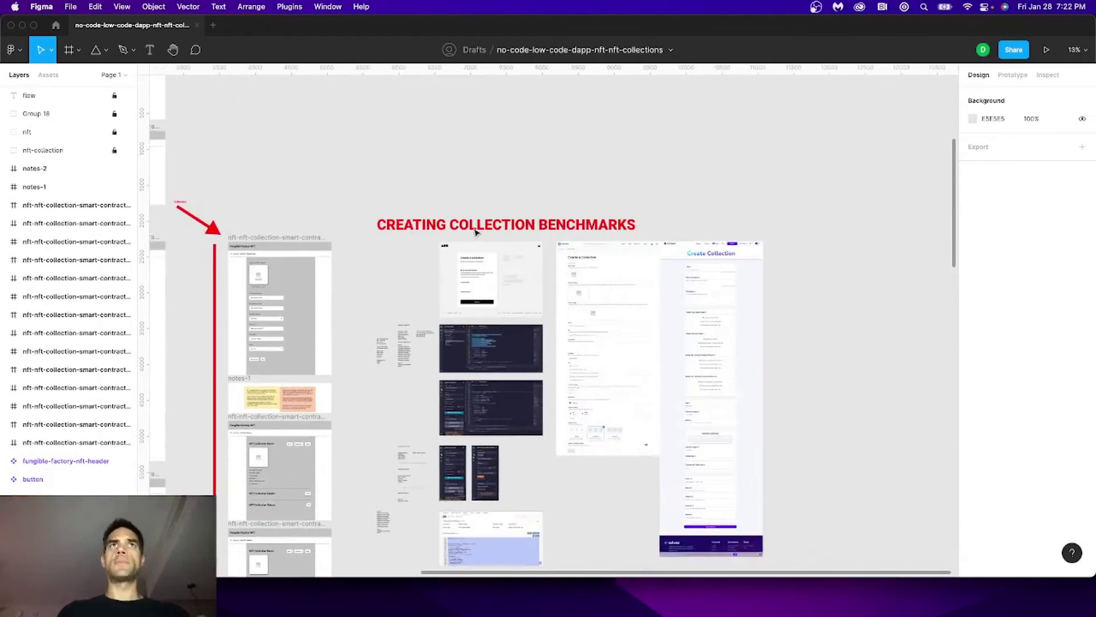
scroll(422, 289, up, 3)
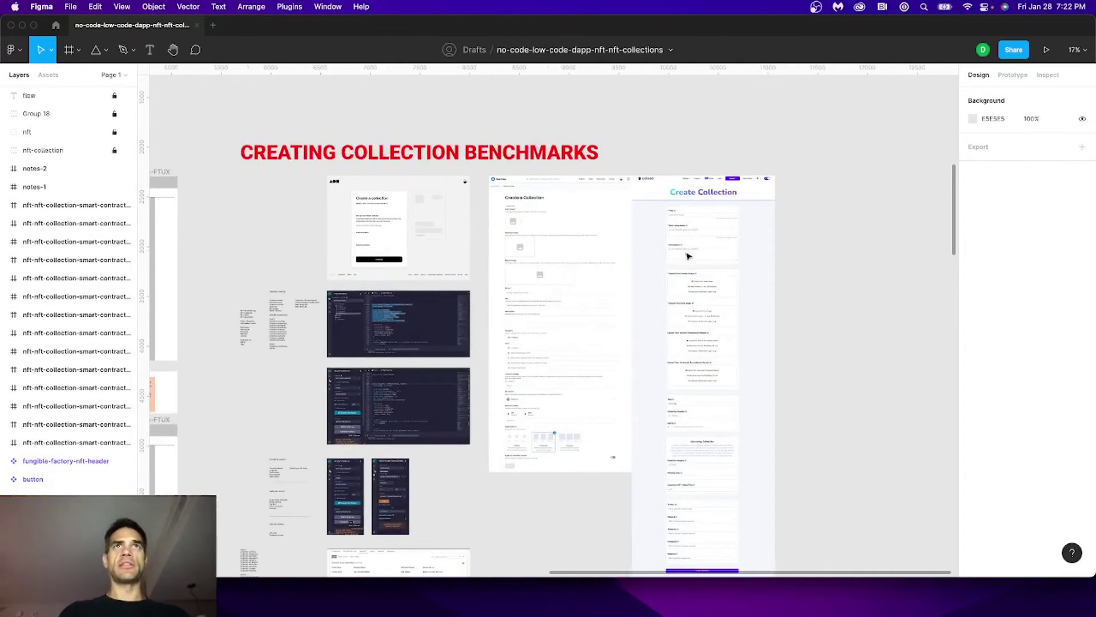
scroll(475, 311, down, 5)
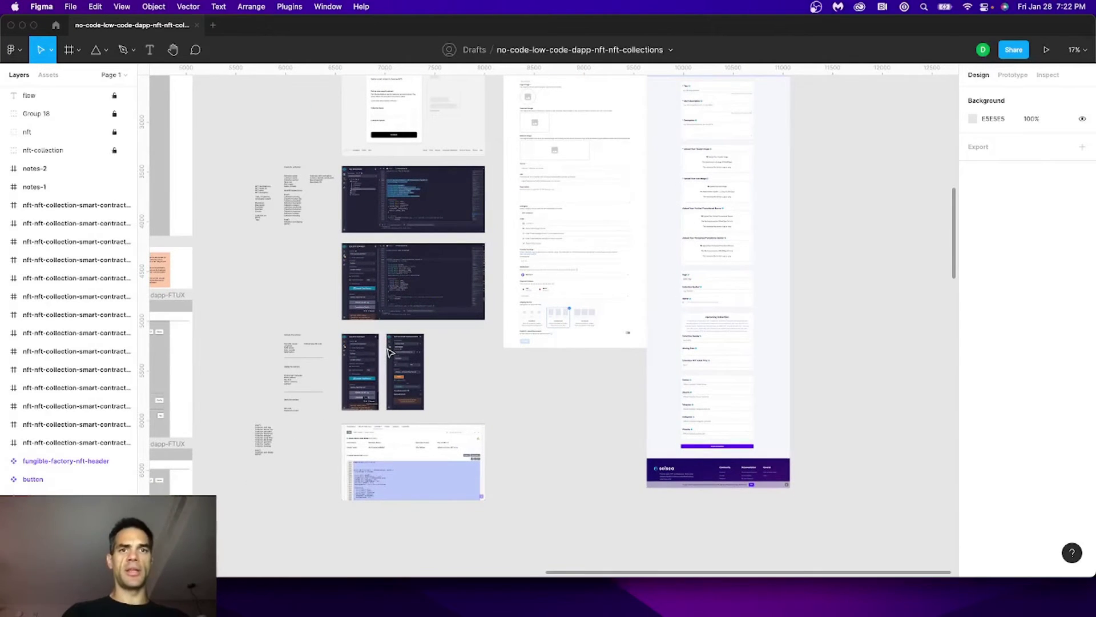
scroll(392, 312, down, 2)
scroll(393, 312, down, 5)
scroll(393, 313, up, 8)
scroll(392, 312, left, 5)
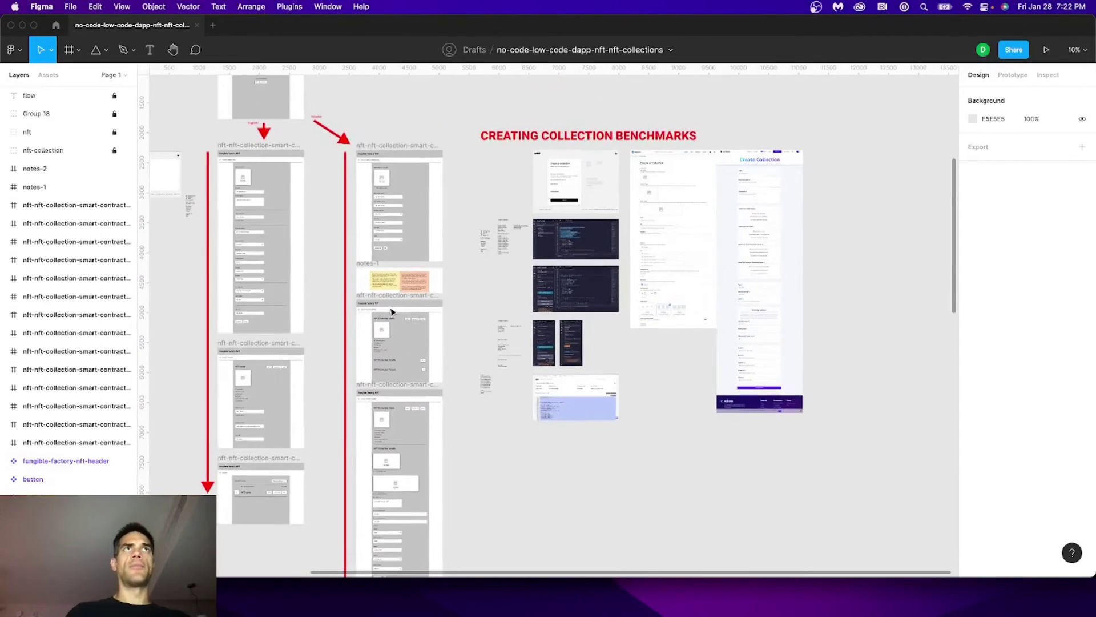
scroll(327, 314, up, 2)
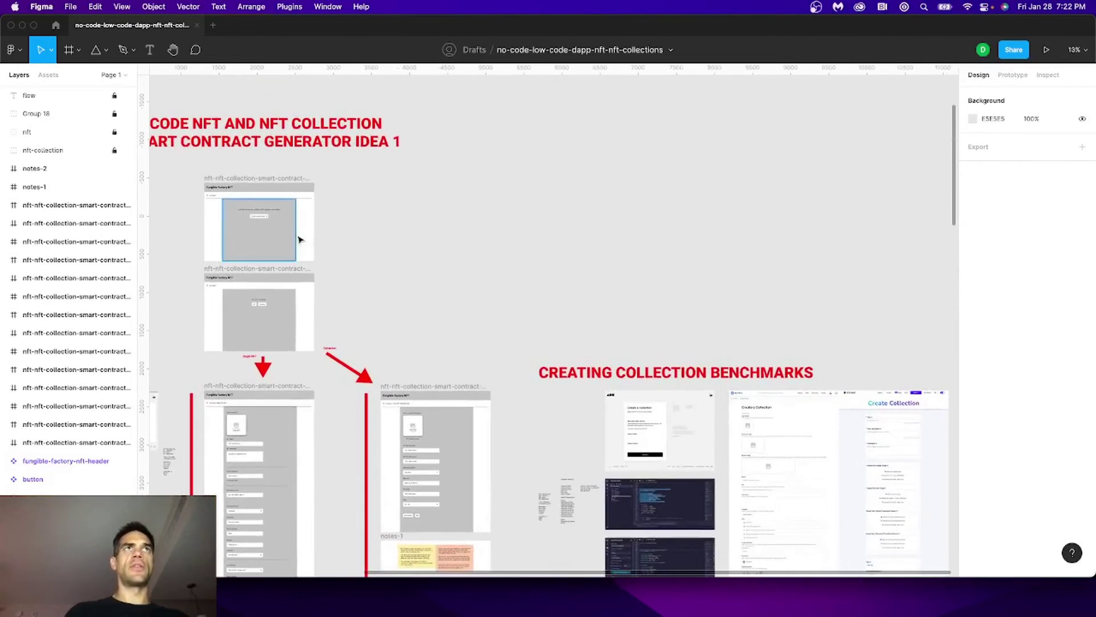
scroll(299, 237, down, 5)
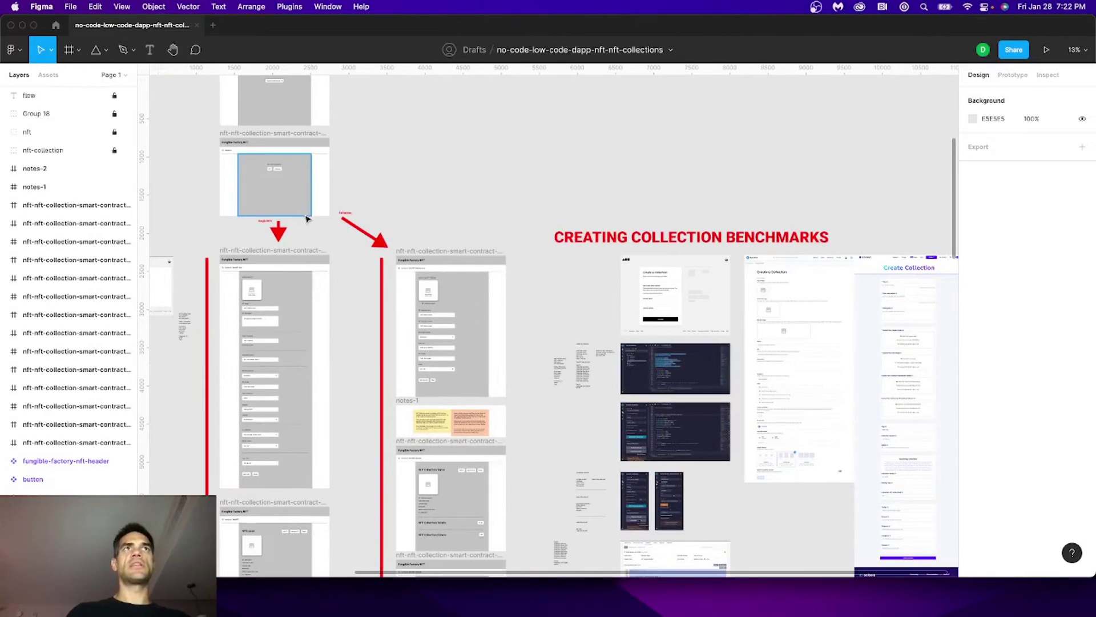
scroll(301, 310, down, 7)
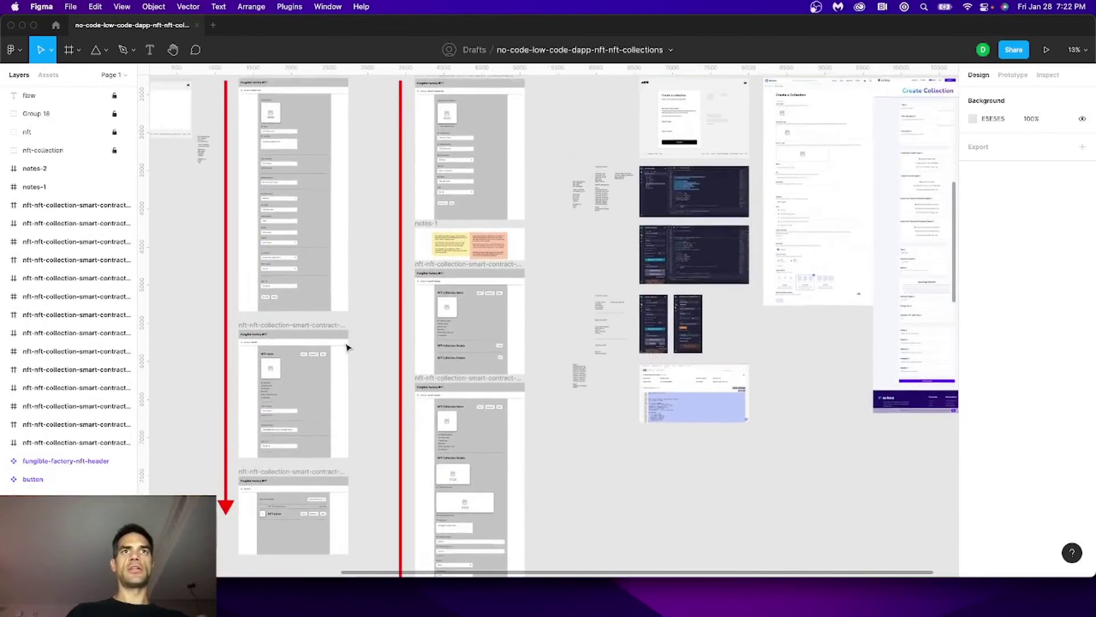
scroll(349, 345, down, 7)
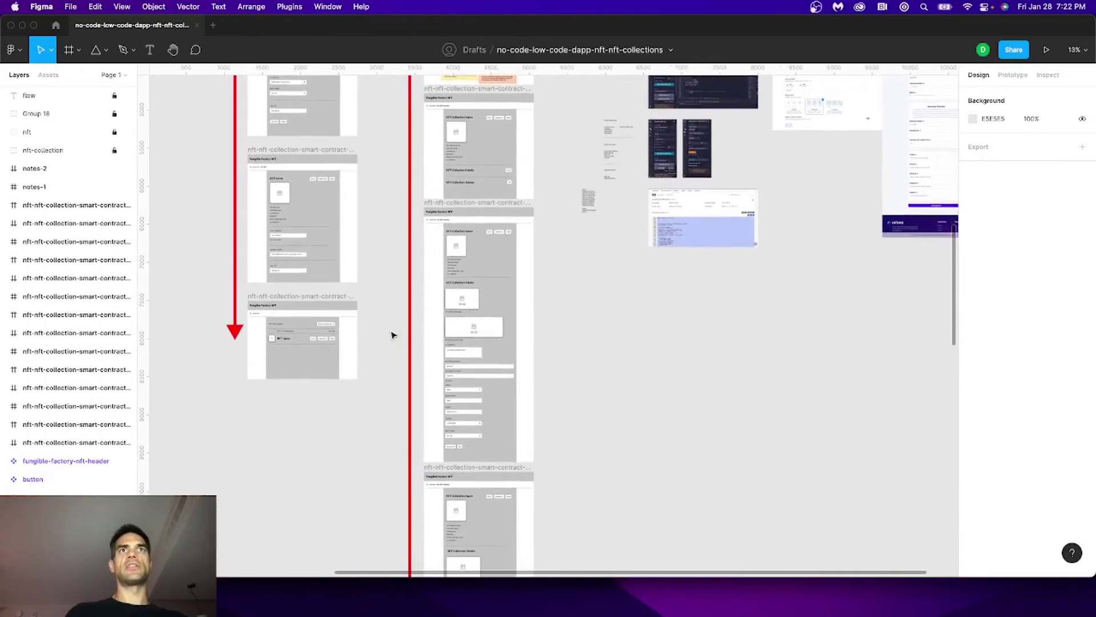
scroll(392, 336, down, 10)
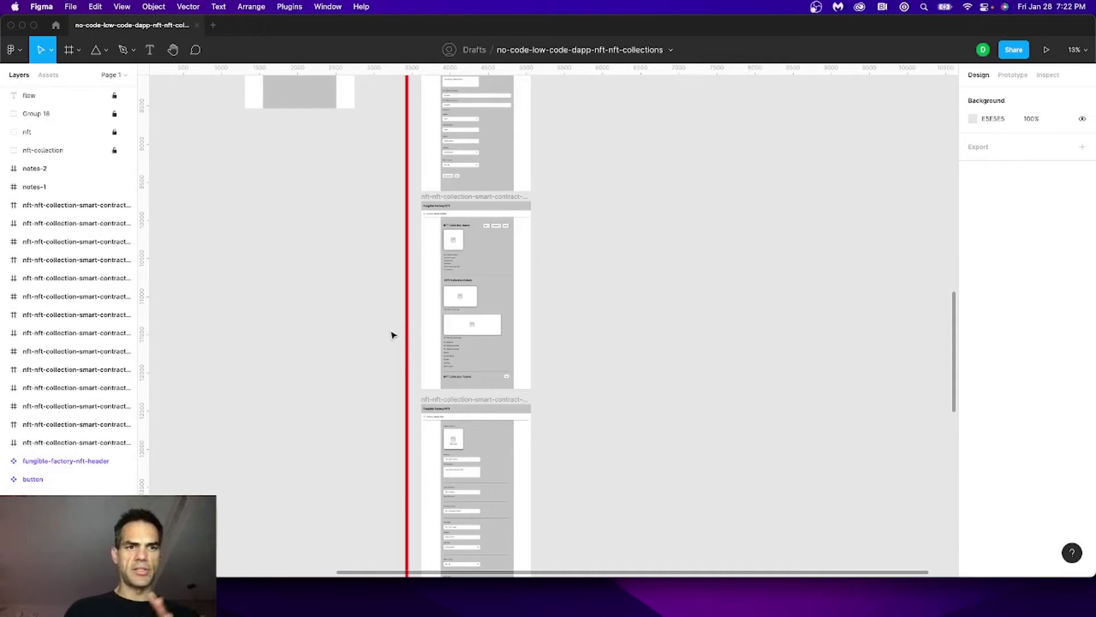
scroll(393, 335, down, 3)
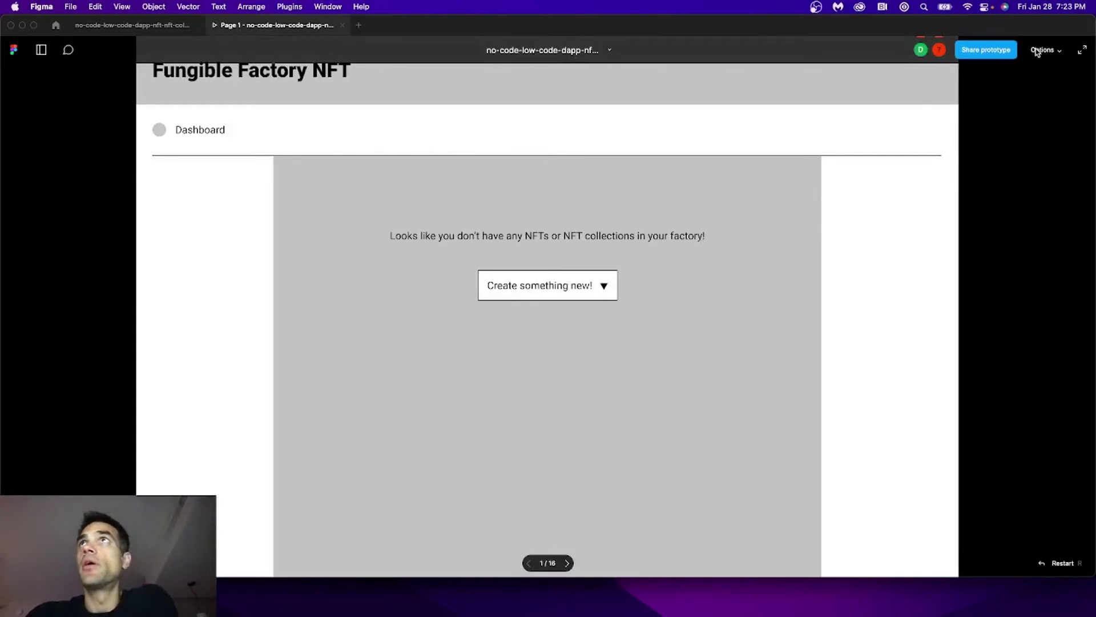
Step: Scale the prototype down to fit the window, then click the dashboard to reveal its hotspot
click(1044, 51)
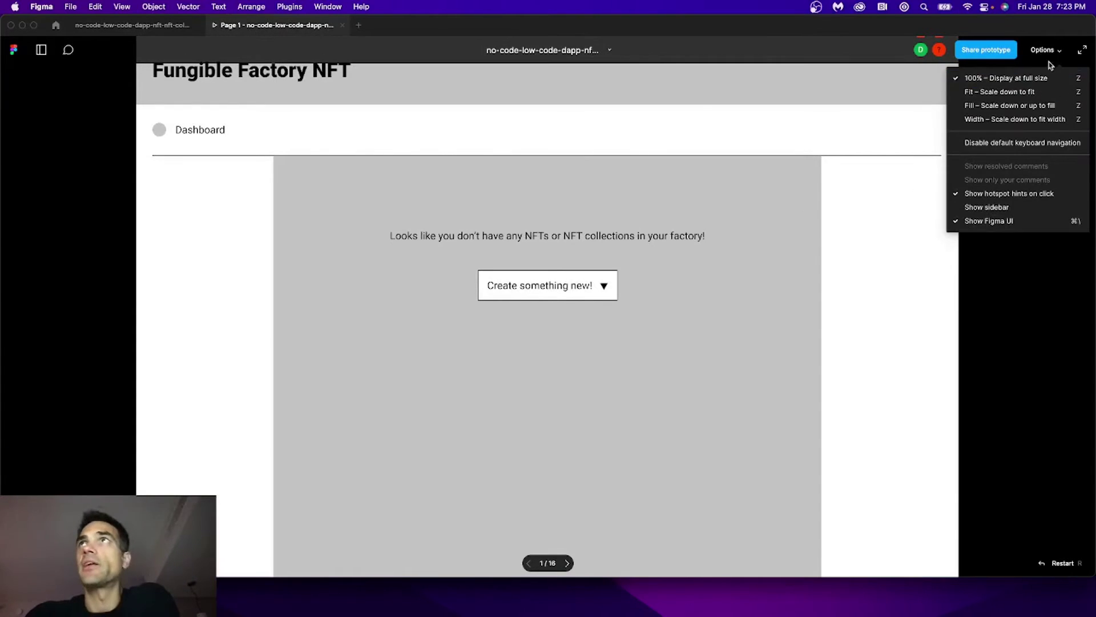
click(1035, 91)
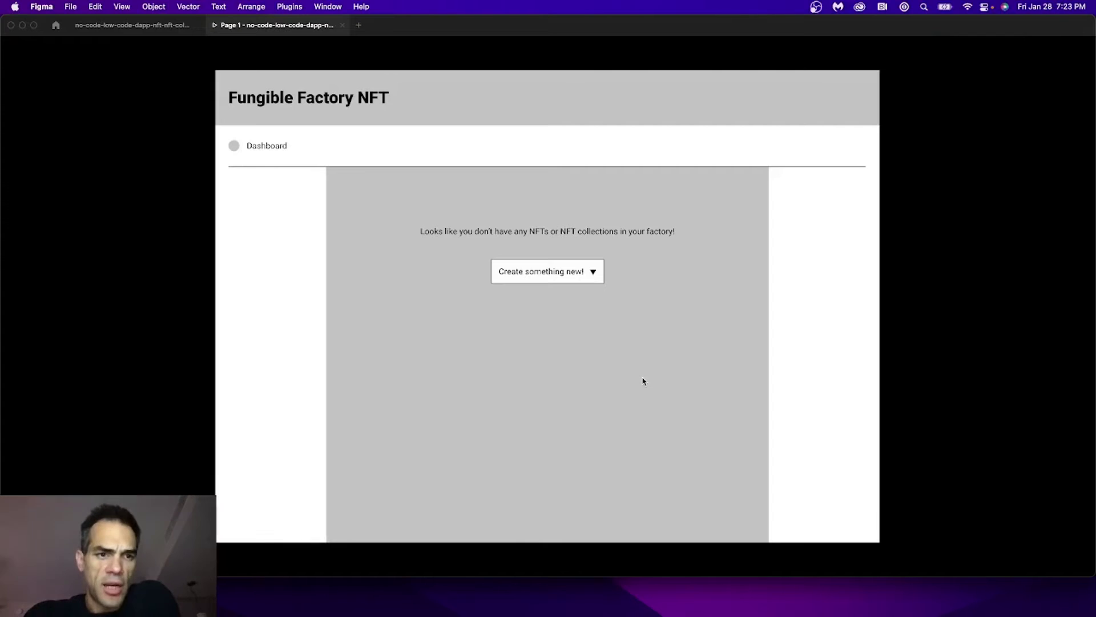
click(595, 335)
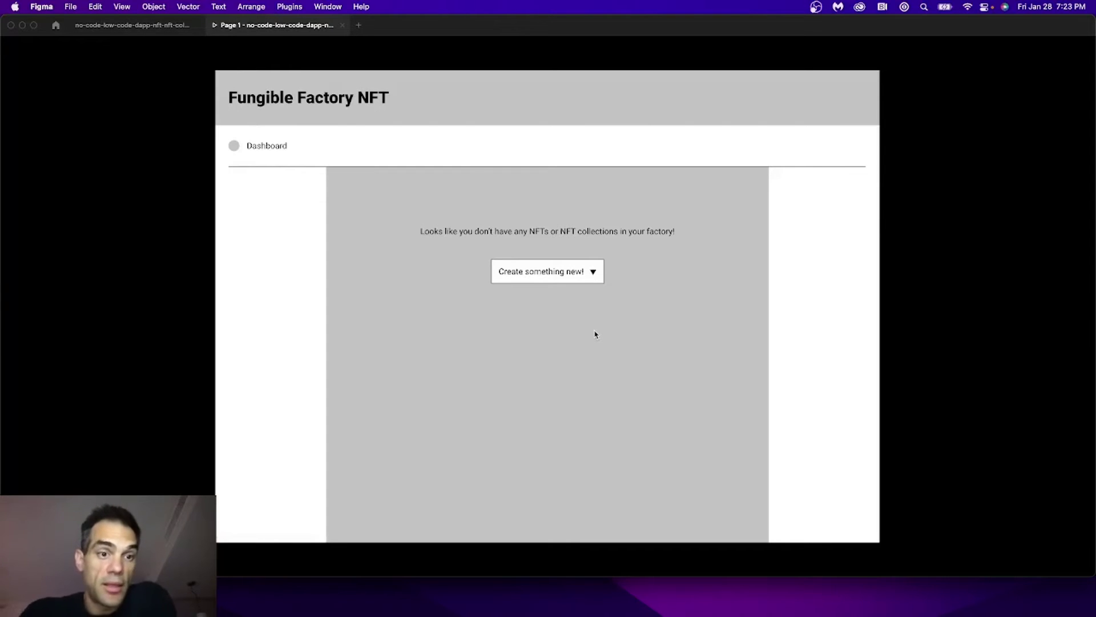
click(587, 333)
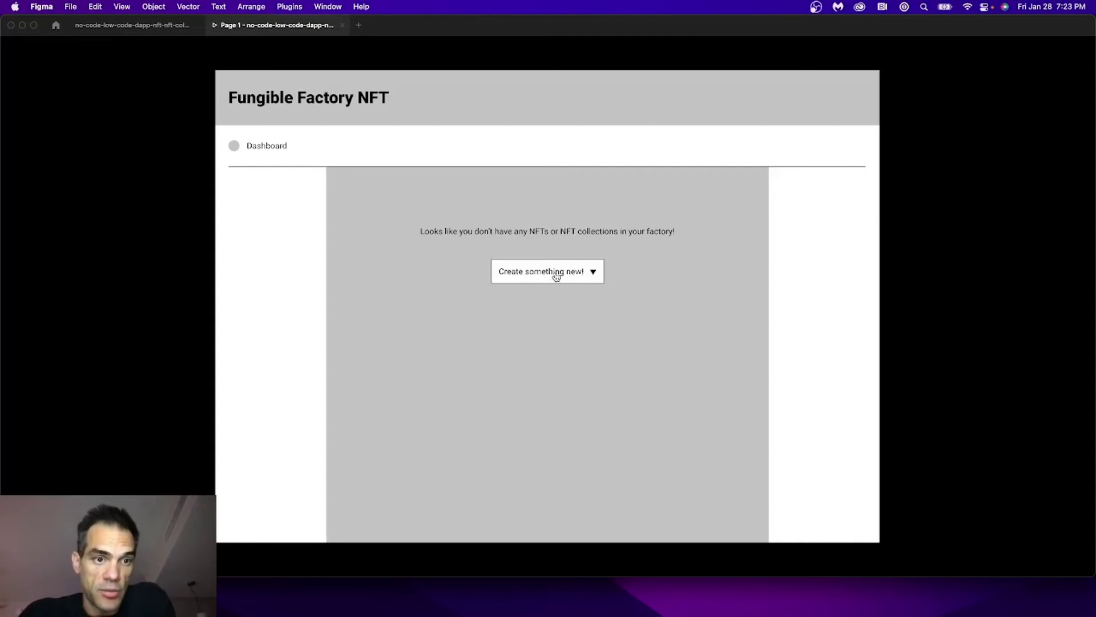
click(546, 346)
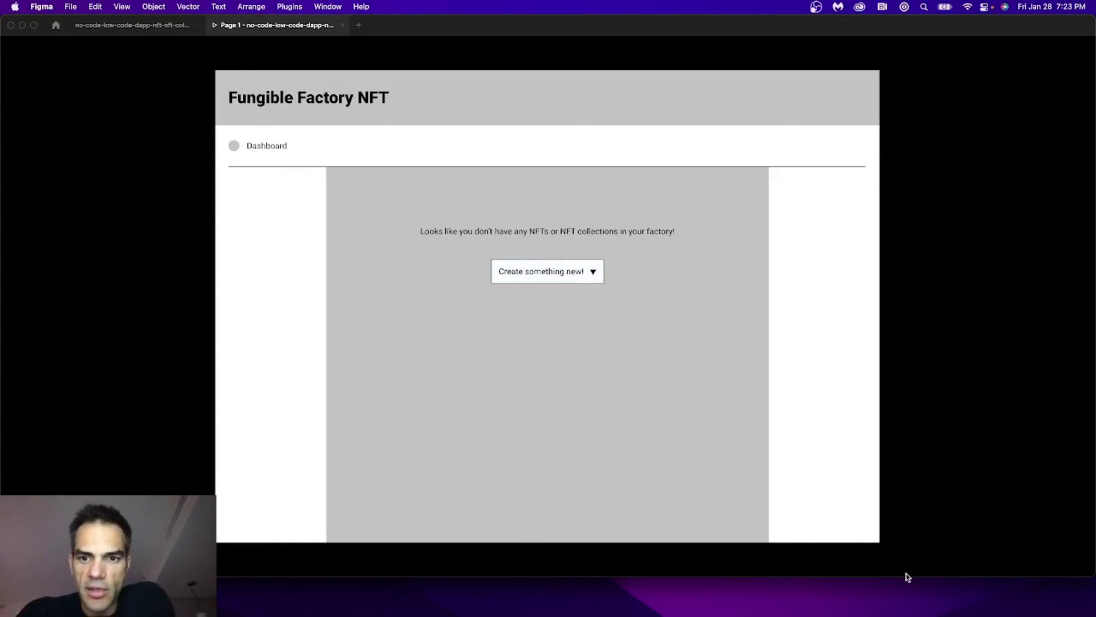
mouse_move(577, 573)
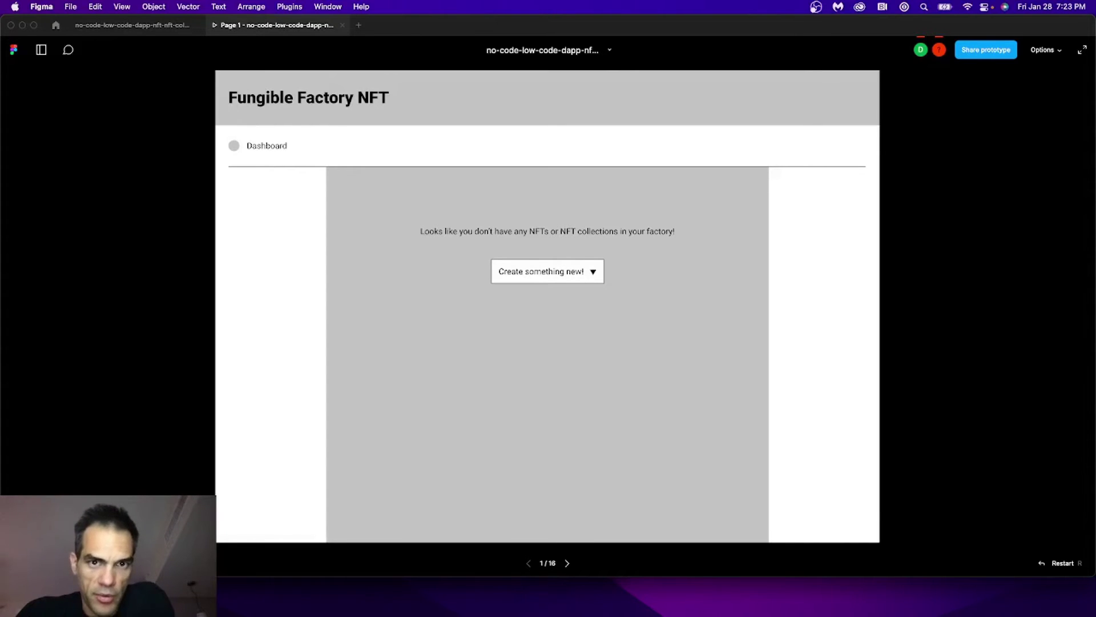
Step: Click 'Create something new!' on the empty dashboard to reach the NFT-or-Collection choice
click(551, 277)
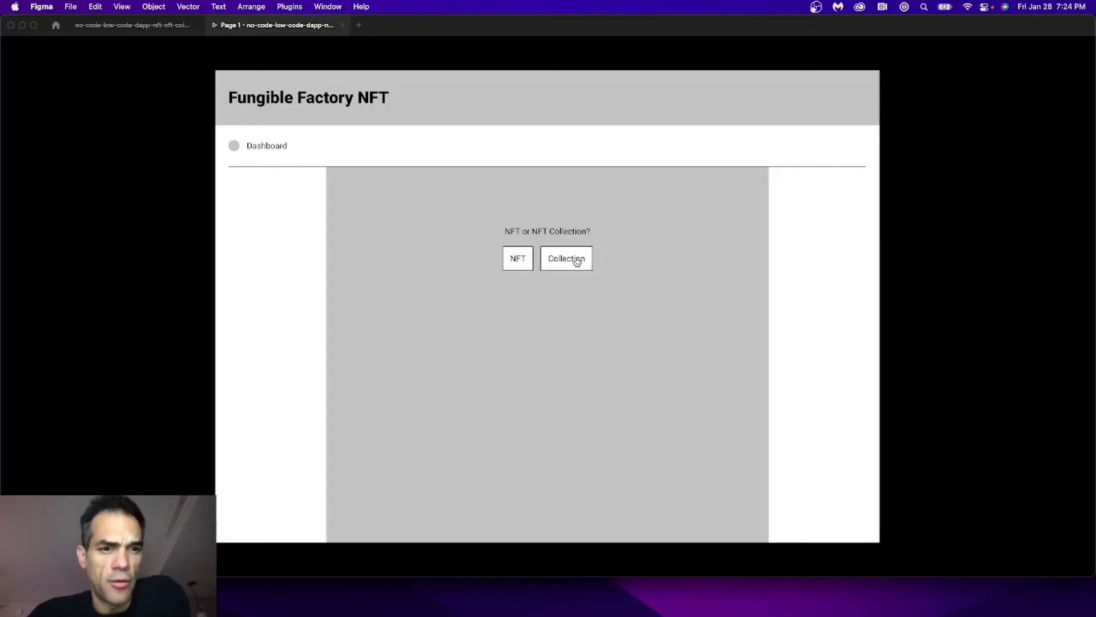
Step: Choose Collection, then set the prototype view to Scale down to fit width
click(576, 262)
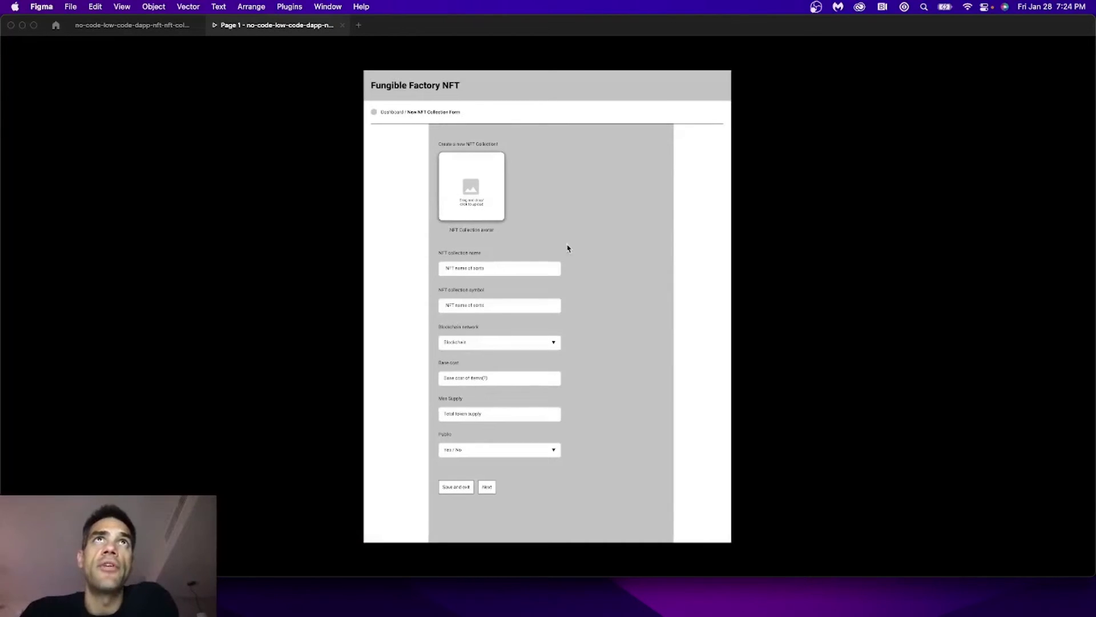
mouse_move(585, 381)
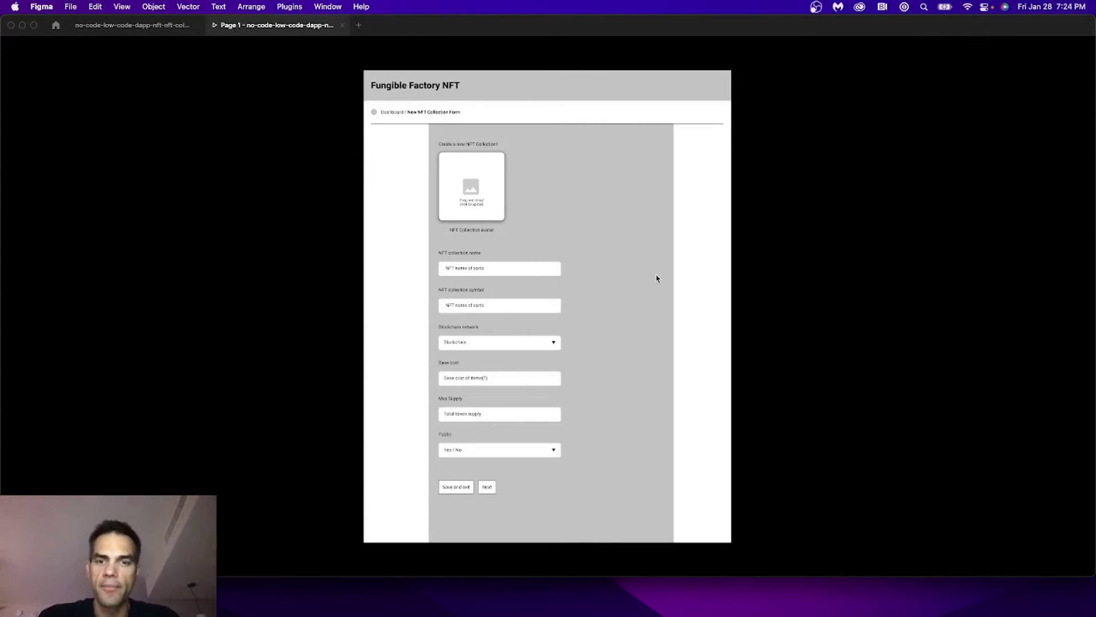
click(1043, 51)
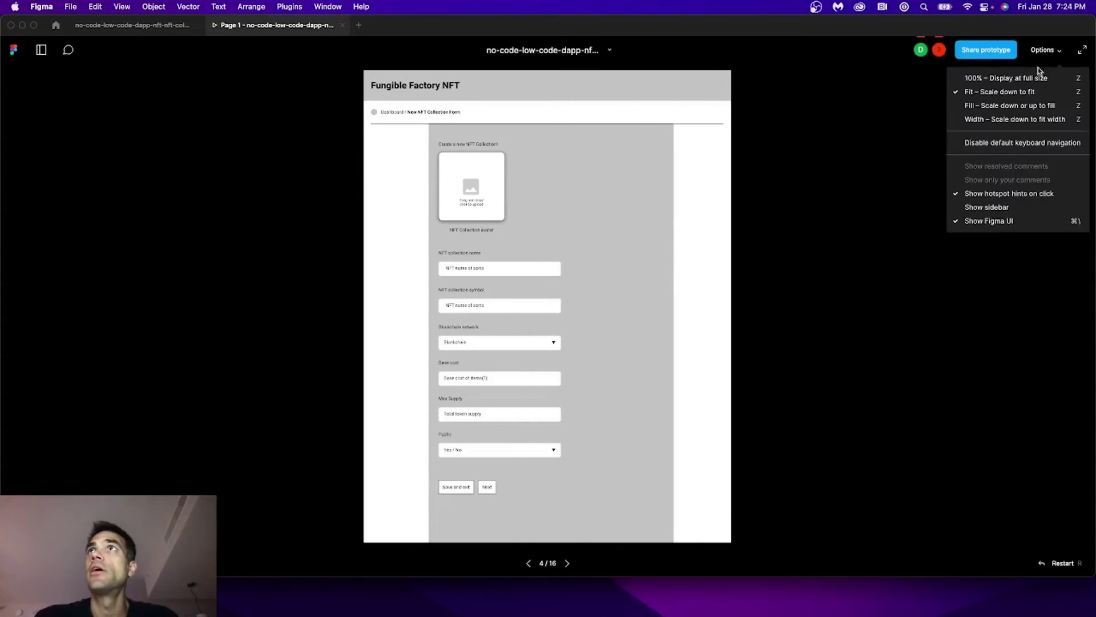
click(1041, 119)
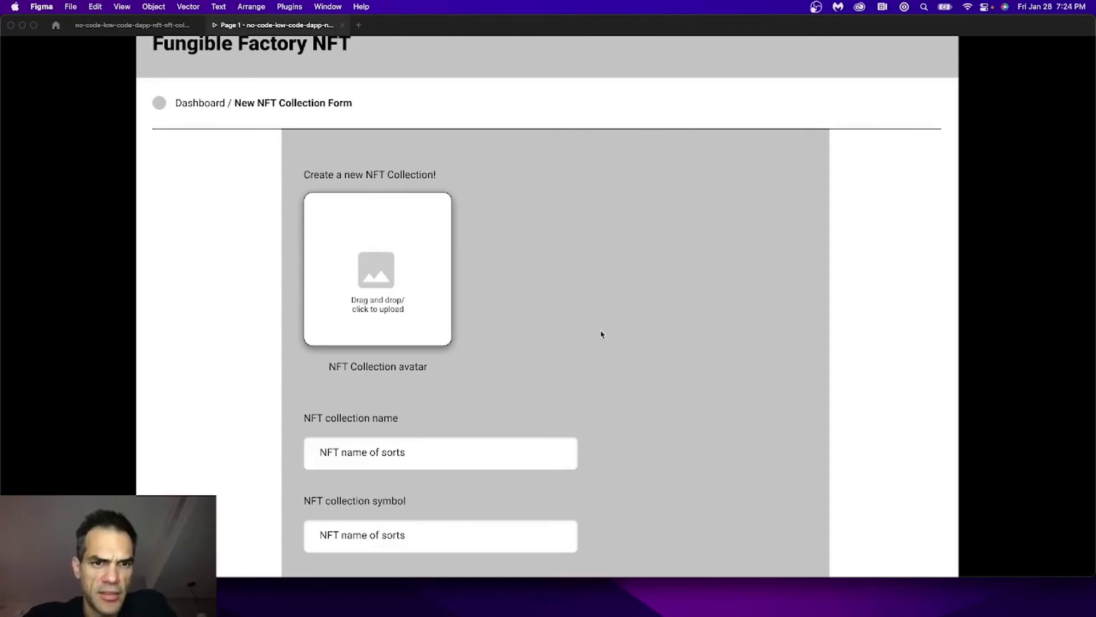
Step: Scroll through the New NFT Collection Form to review all its fields
scroll(600, 319, down, 1)
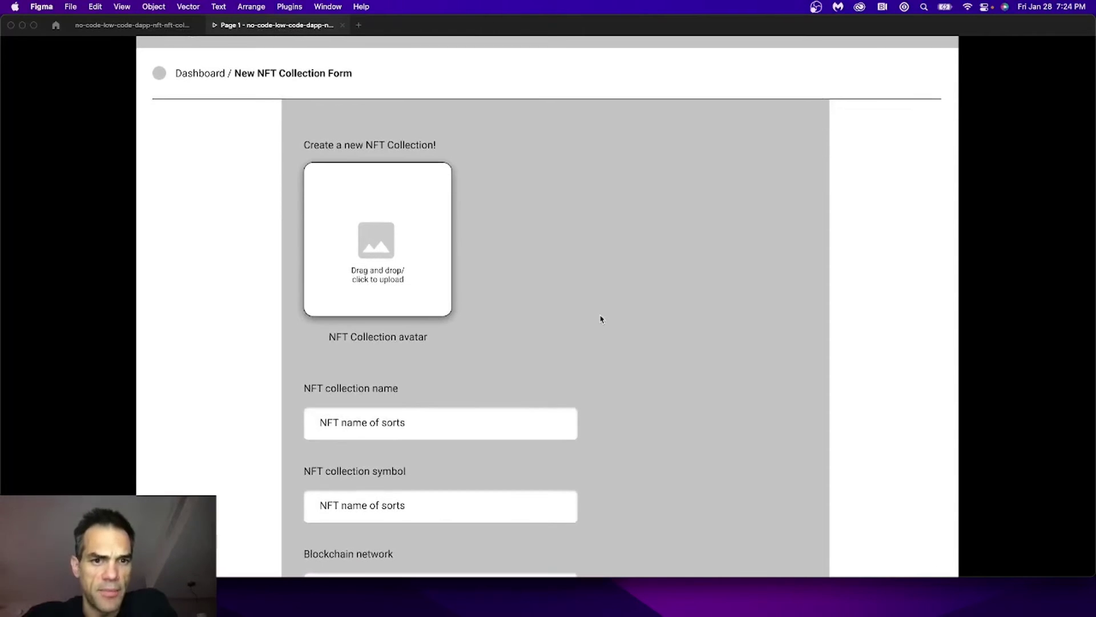
scroll(600, 319, down, 4)
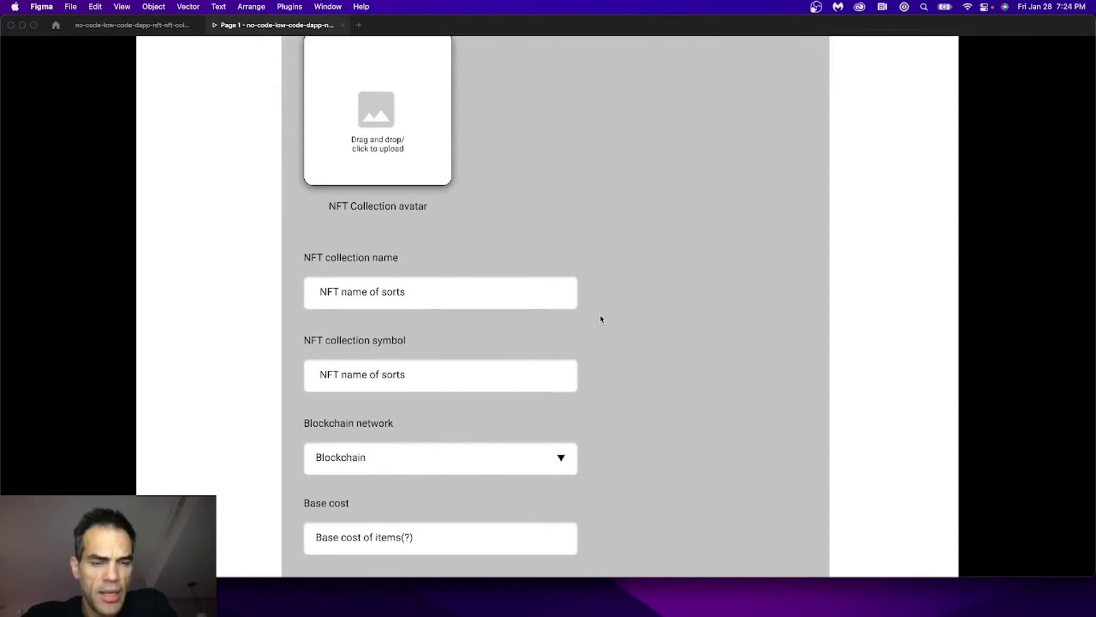
scroll(600, 319, down, 4)
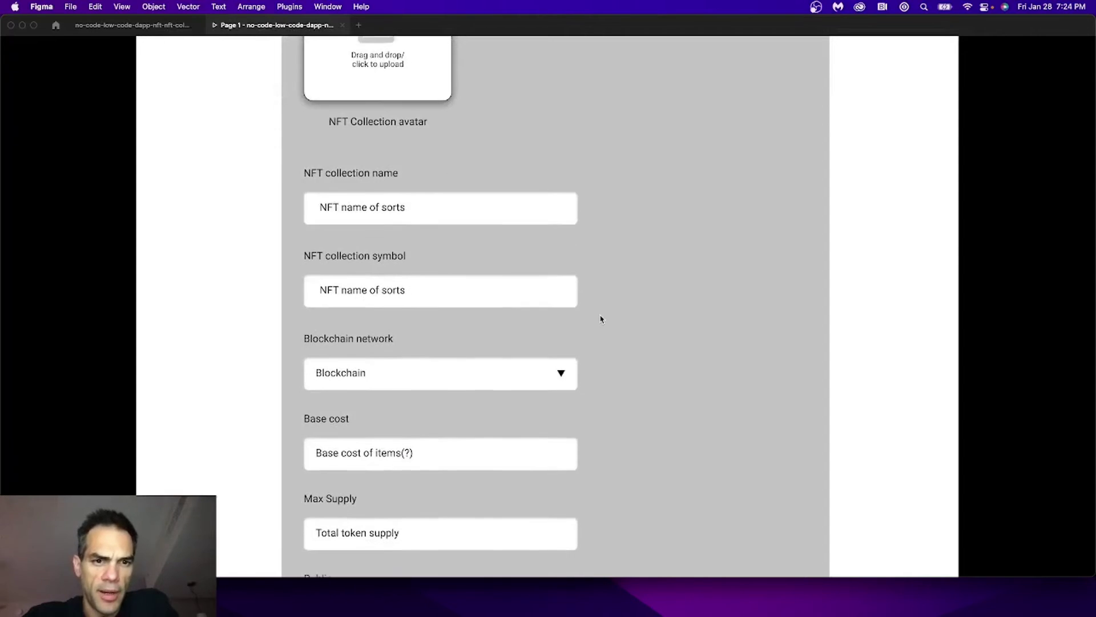
scroll(600, 319, down, 2)
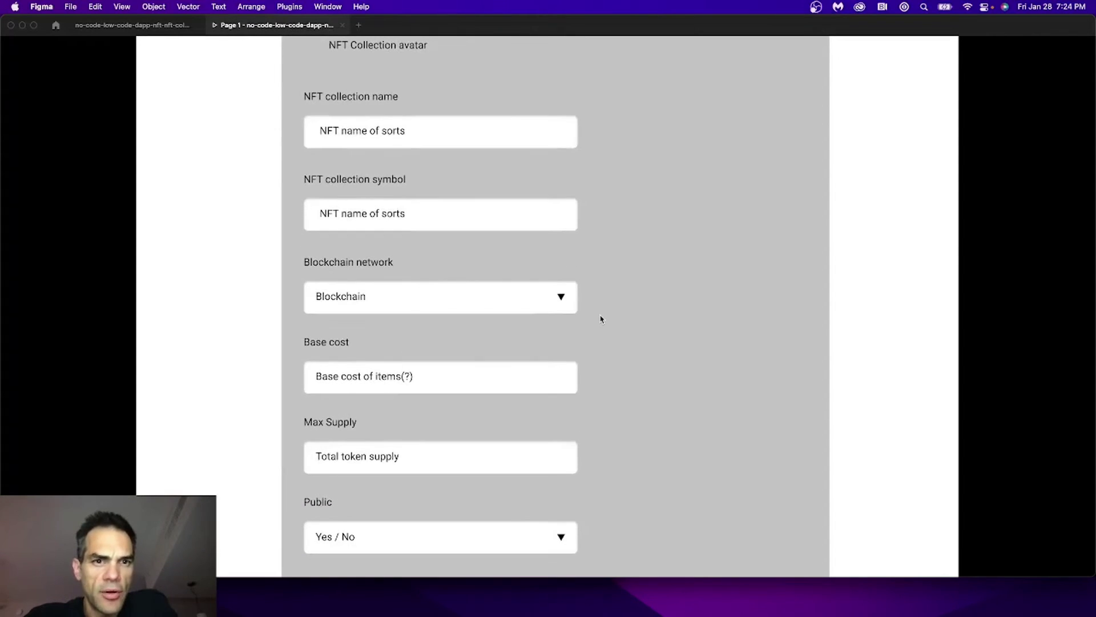
scroll(600, 319, down, 2)
scroll(600, 319, up, 10)
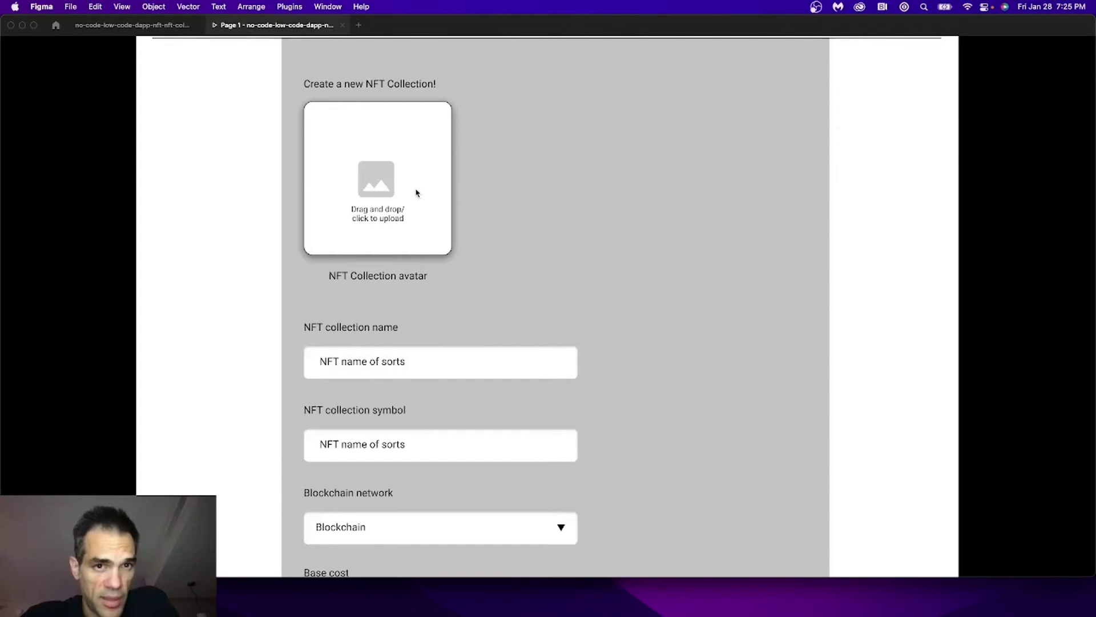
scroll(416, 188, down, 2)
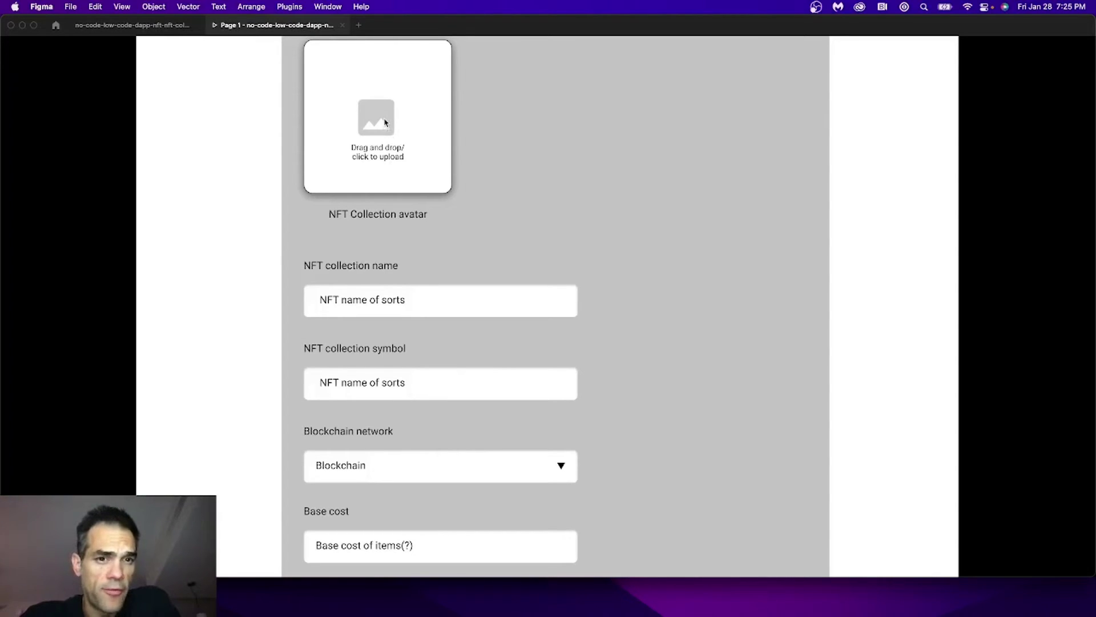
scroll(385, 122, down, 2)
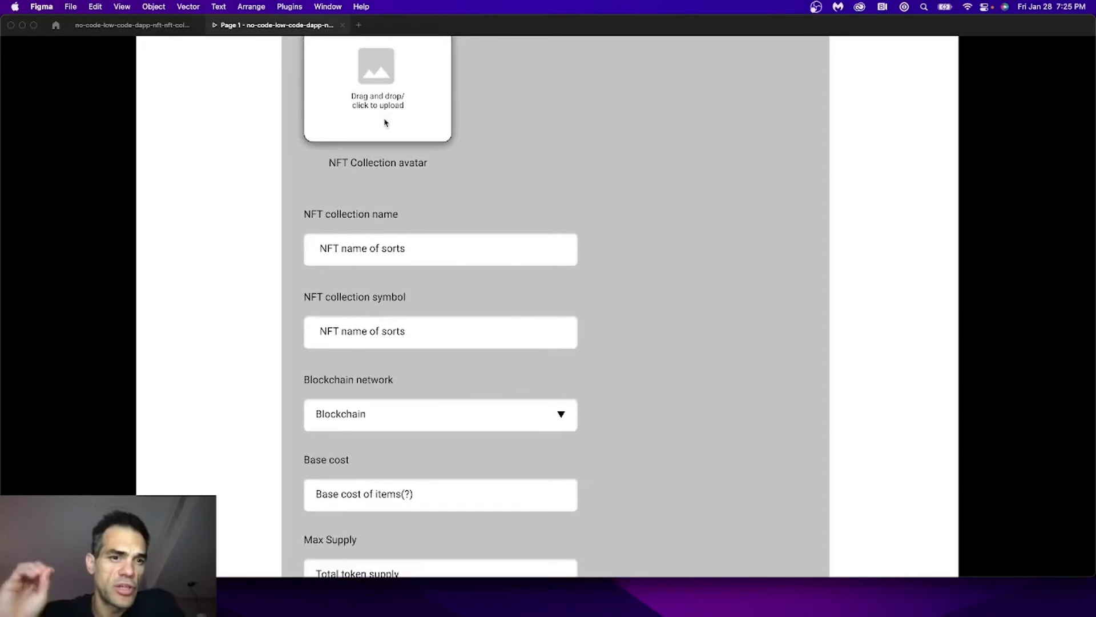
scroll(385, 122, down, 6)
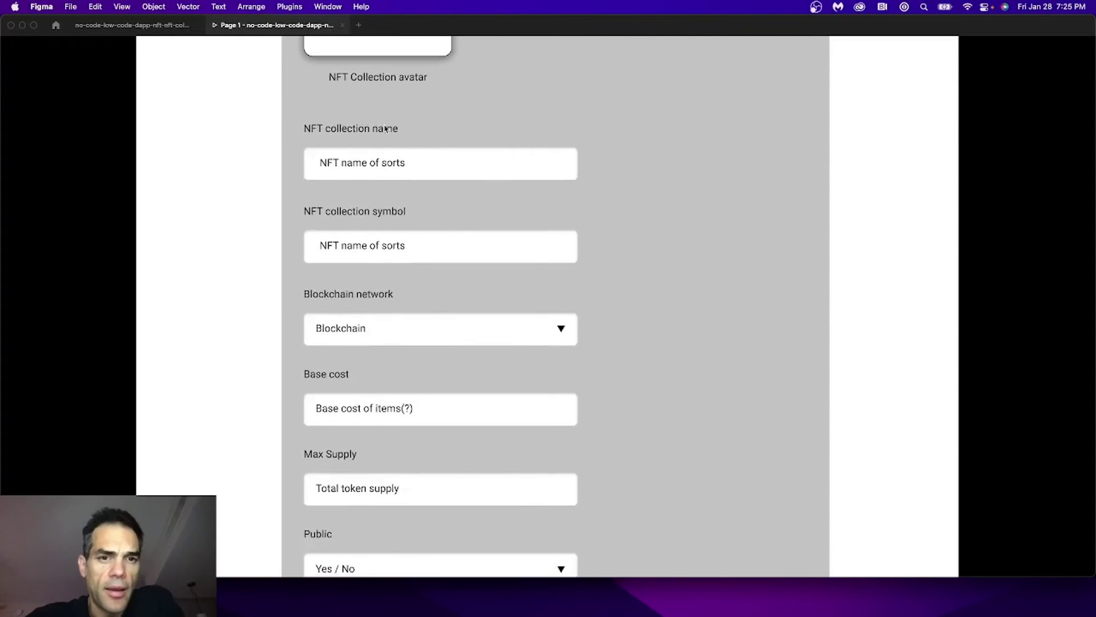
scroll(385, 129, down, 5)
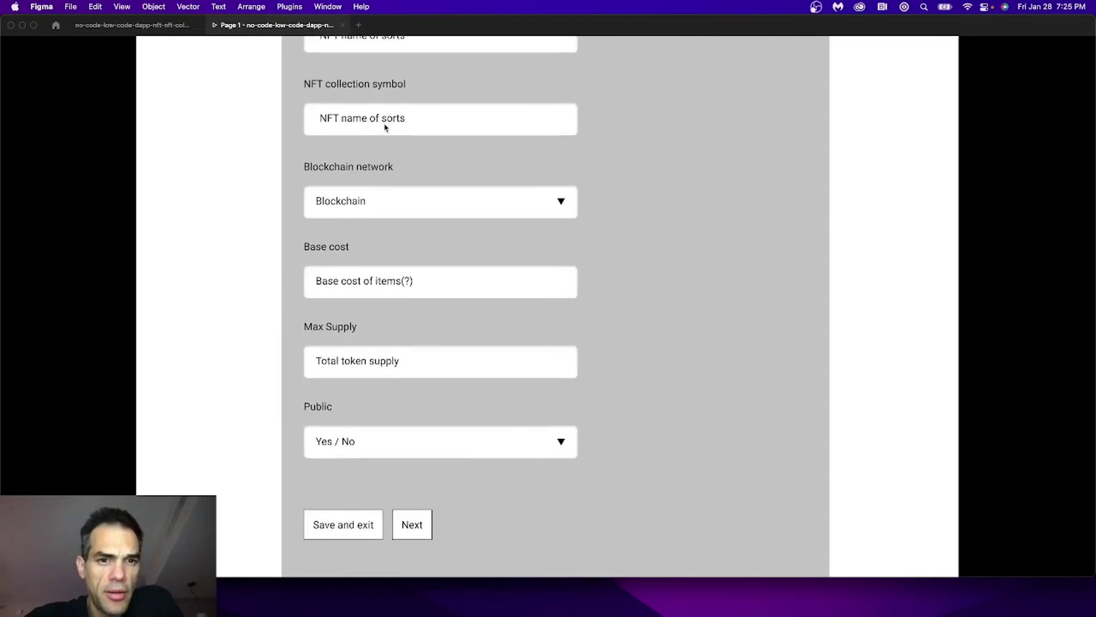
scroll(386, 128, down, 1)
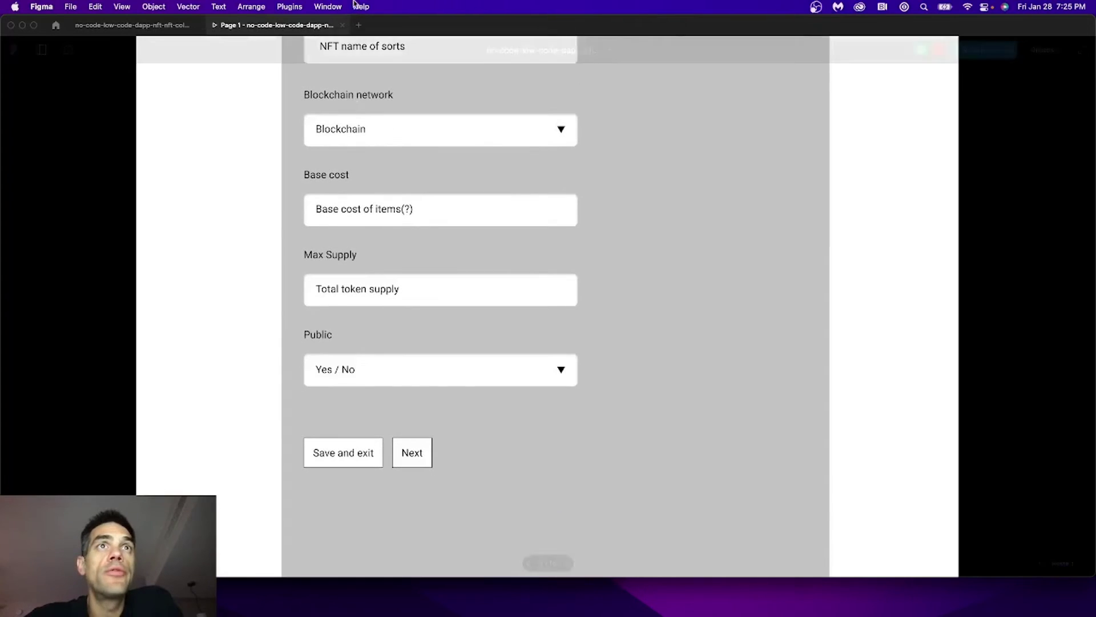
scroll(470, 314, up, 20)
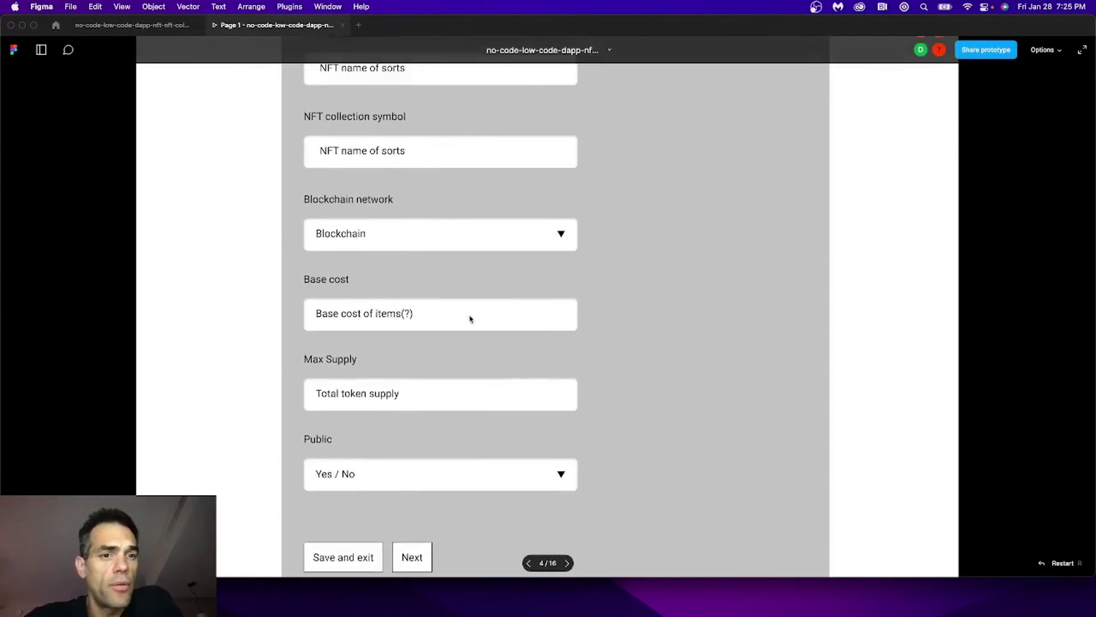
Step: Advance past the IPFS workflow notes to the next prototype frame
key(Right)
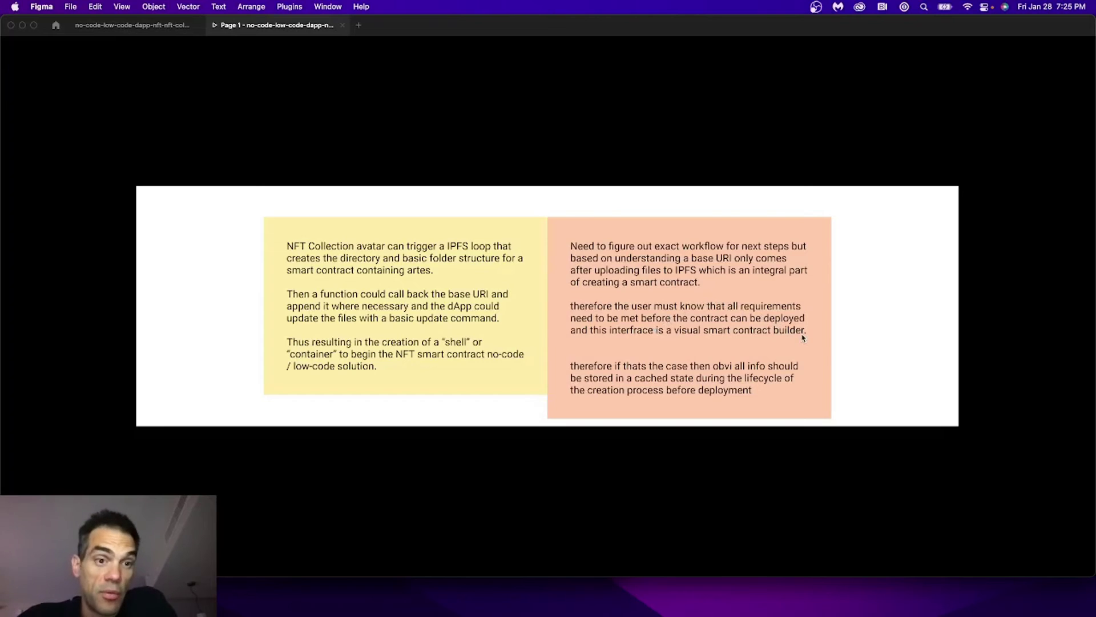
key(Right)
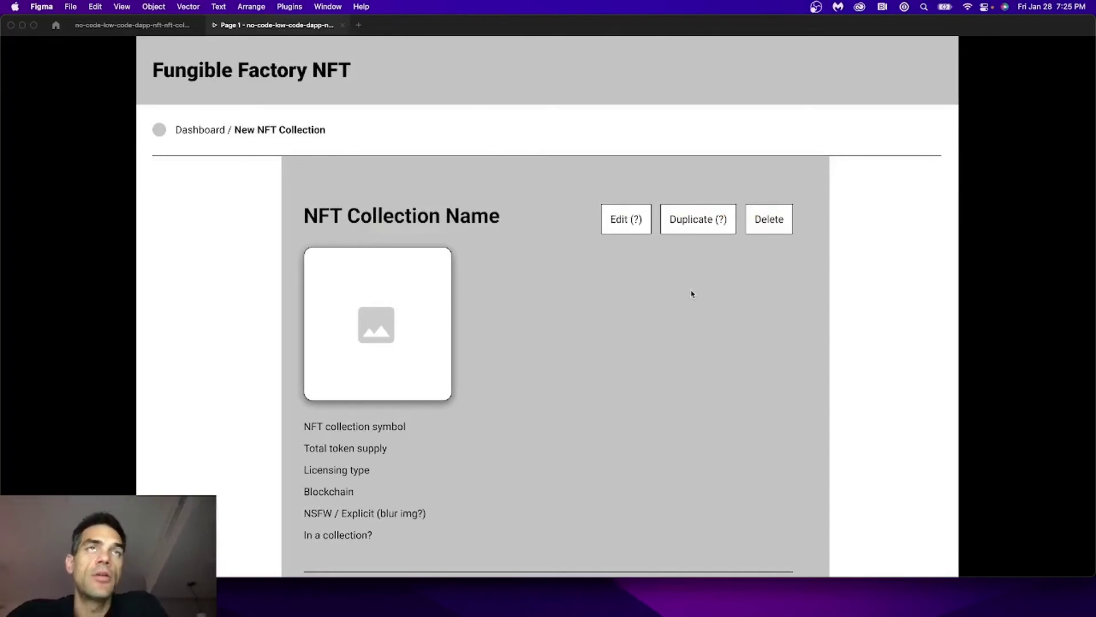
scroll(500, 292, down, 3)
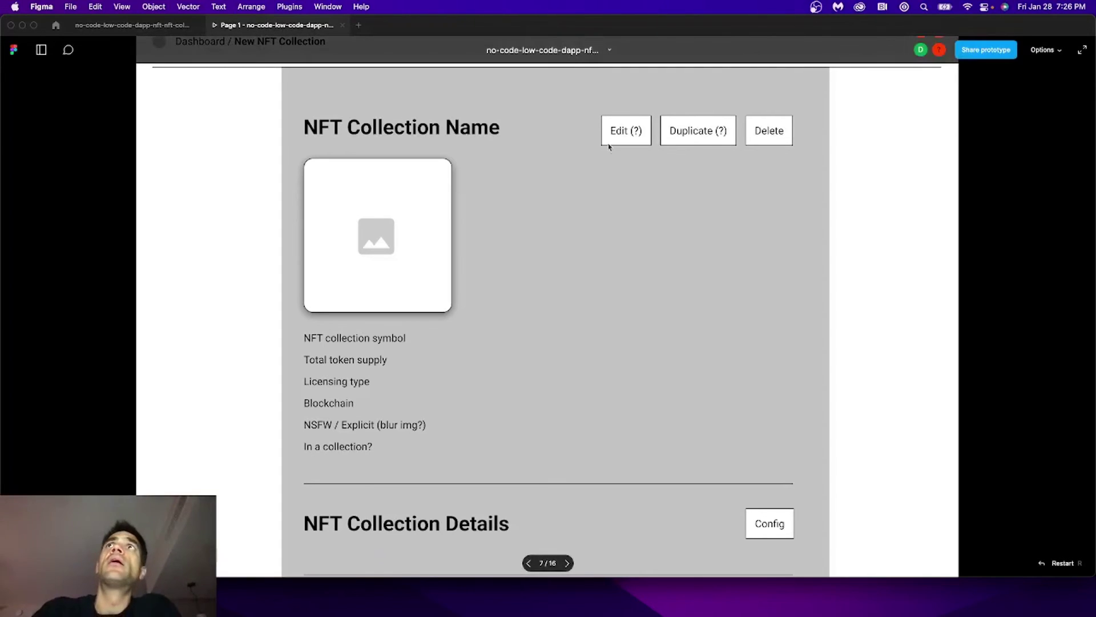
scroll(693, 193, up, 3)
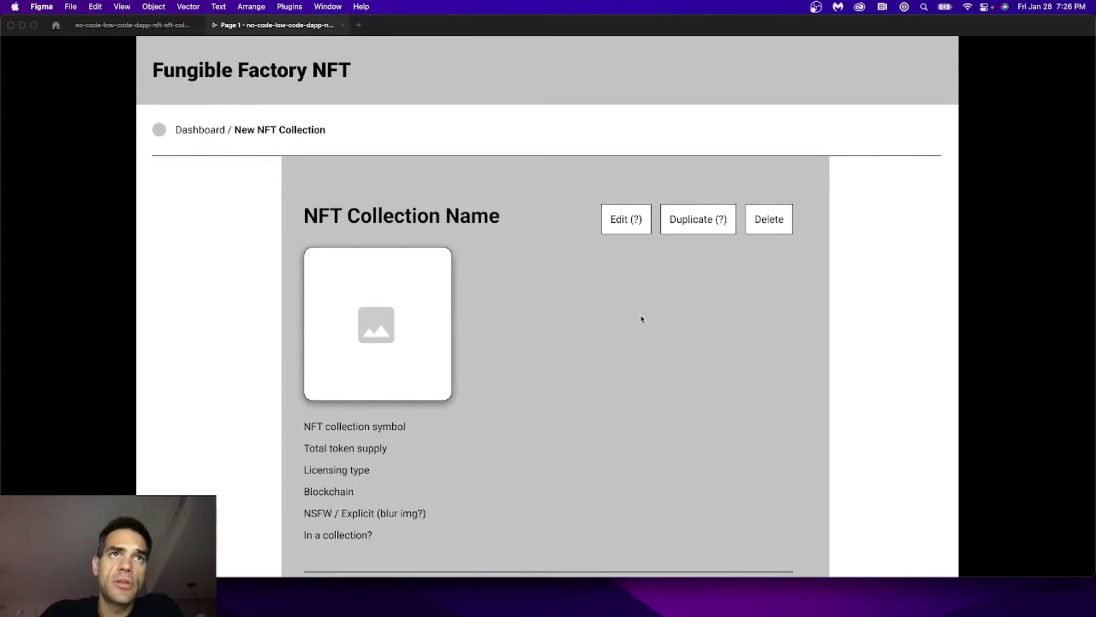
scroll(641, 318, down, 2)
scroll(642, 319, down, 4)
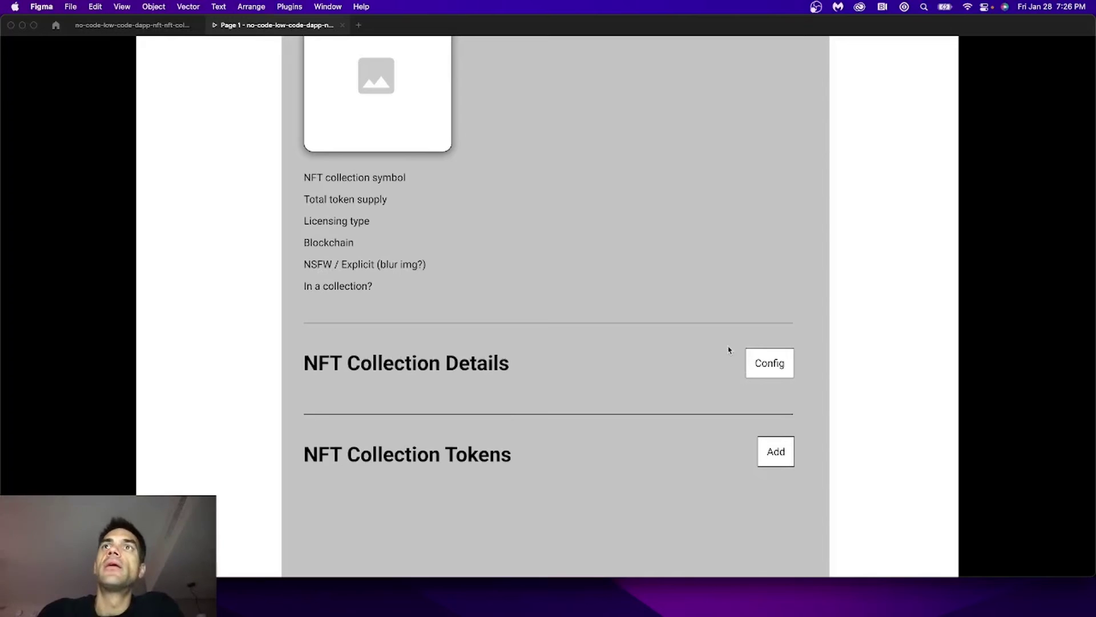
Step: Scroll down the NFT Collection Details form to Save and exit / Next, then back to the header
scroll(725, 350, up, 5)
scroll(652, 301, down, 6)
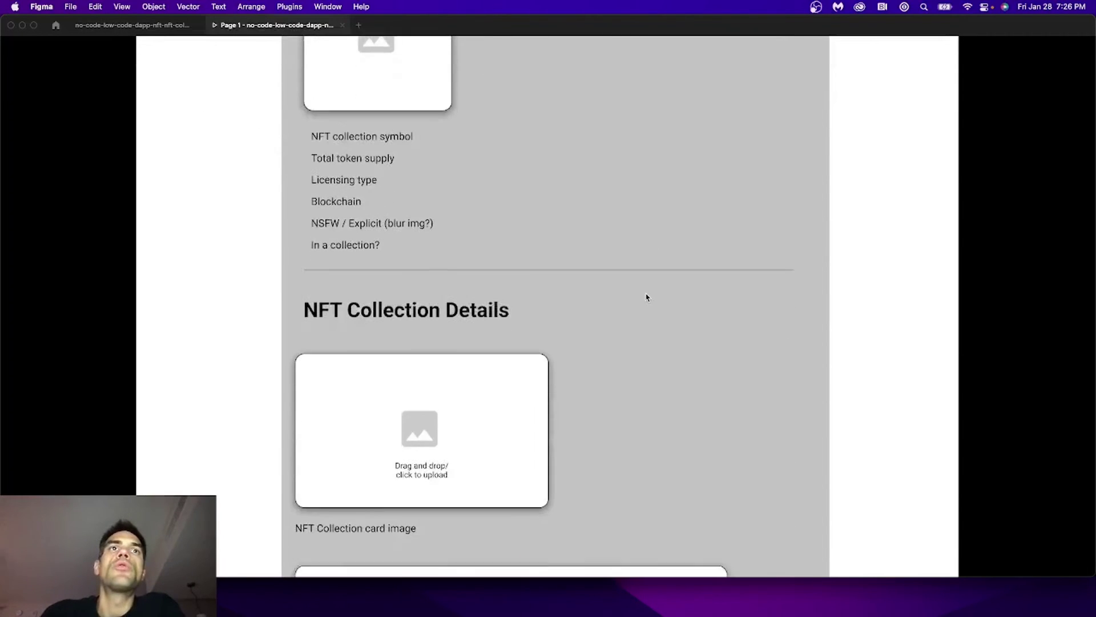
scroll(647, 297, down, 2)
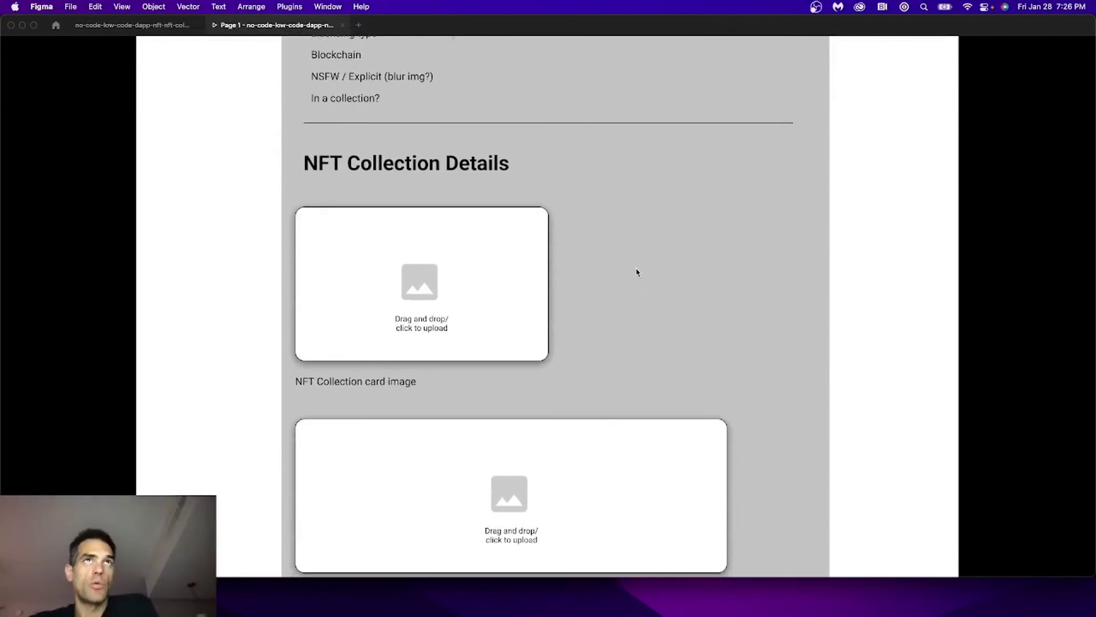
scroll(638, 272, down, 3)
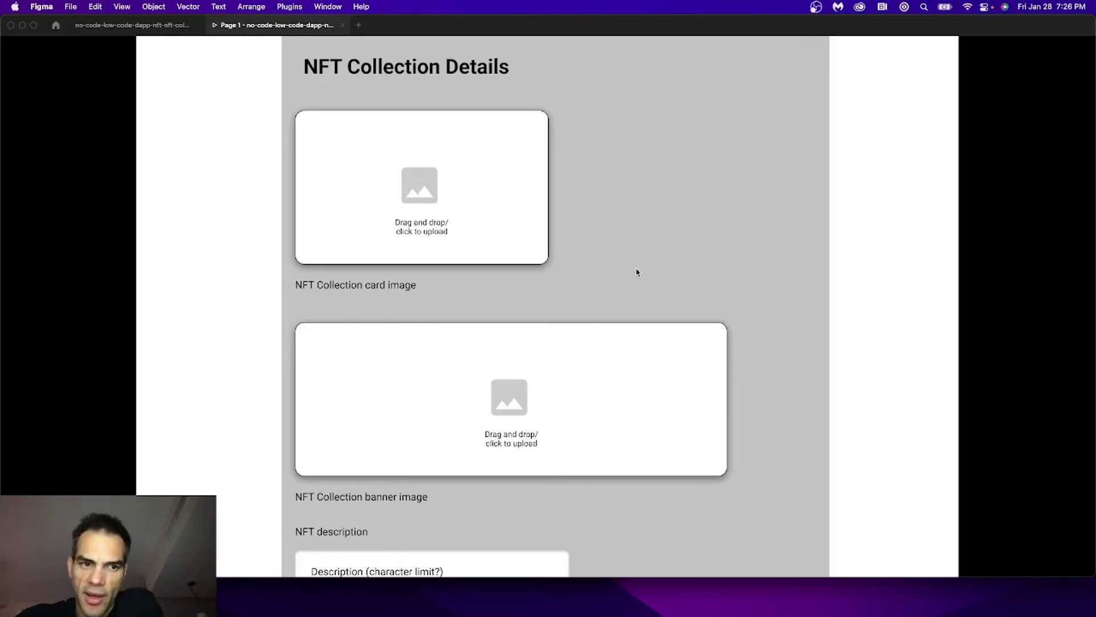
scroll(631, 234, down, 5)
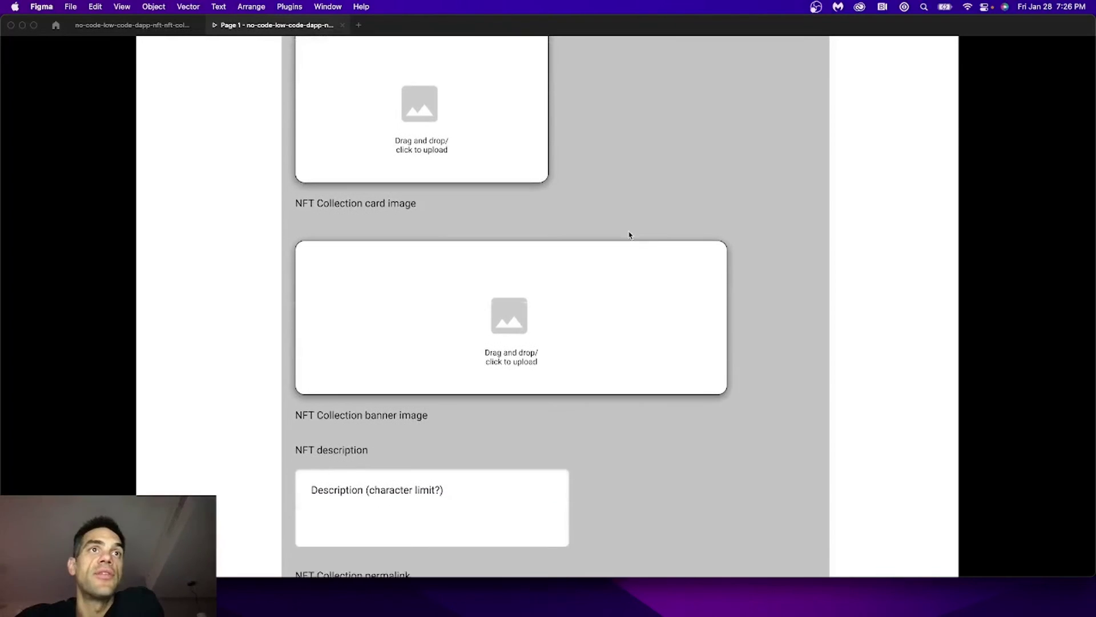
scroll(631, 234, down, 5)
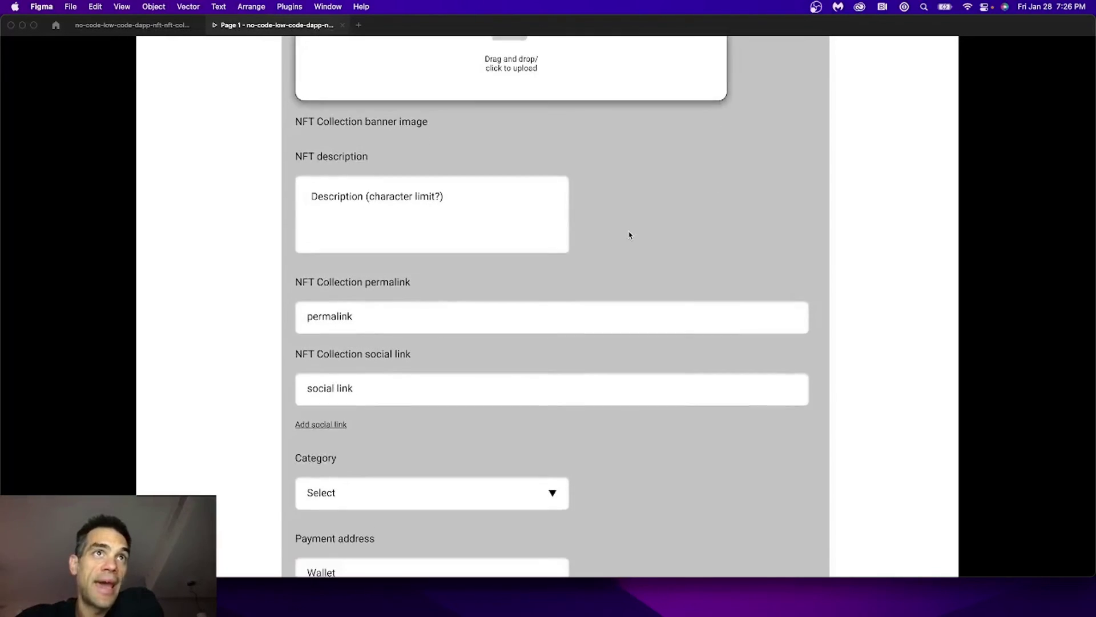
scroll(521, 272, down, 4)
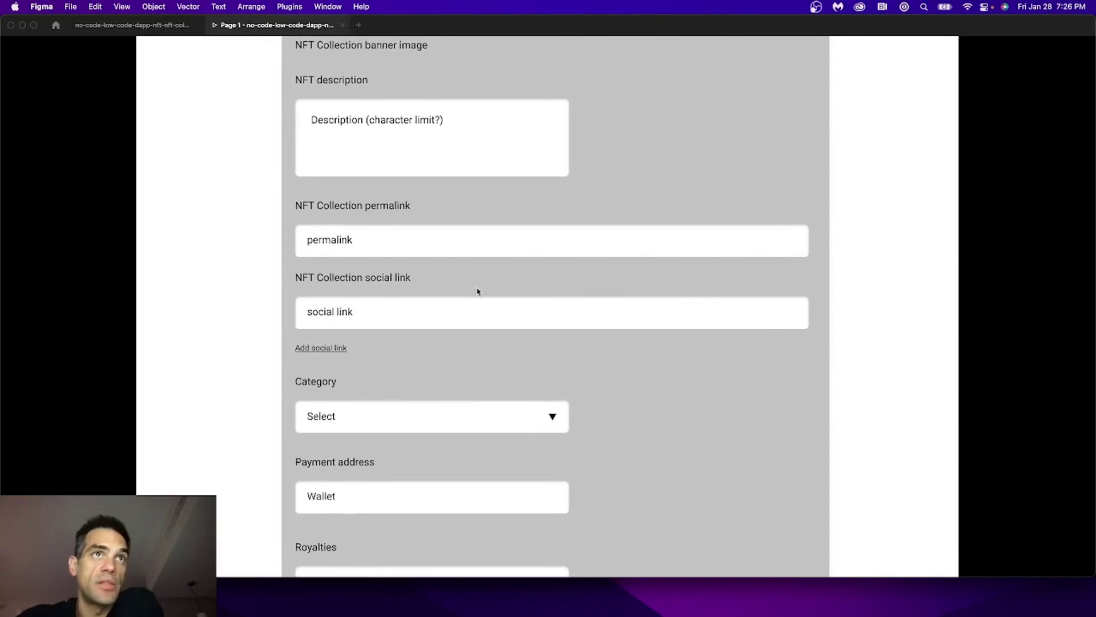
scroll(477, 292, down, 7)
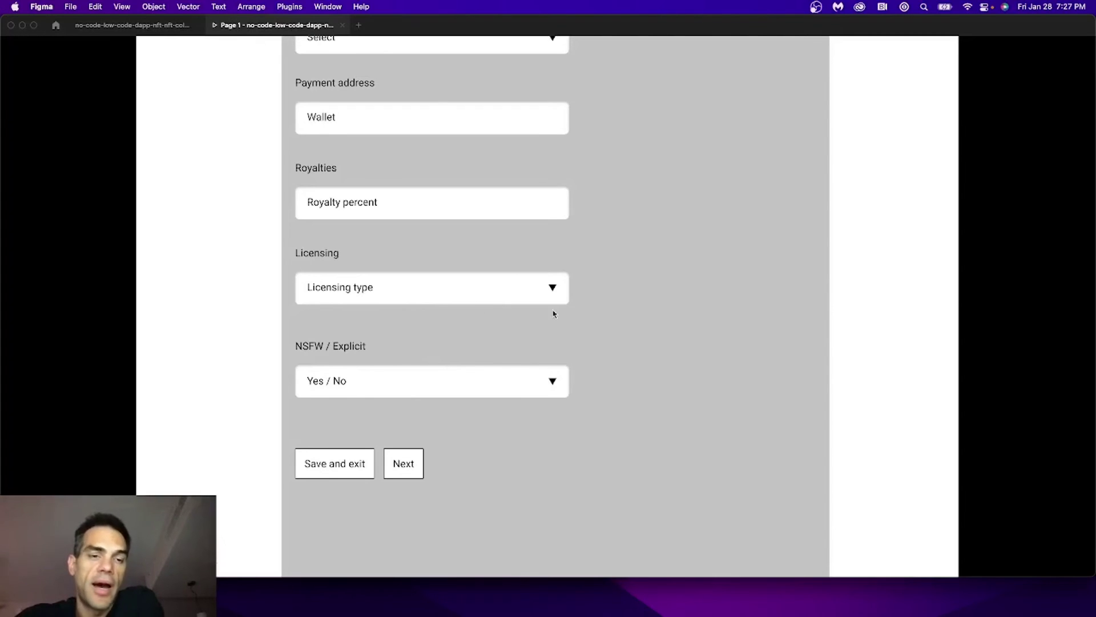
scroll(654, 89, up, 10)
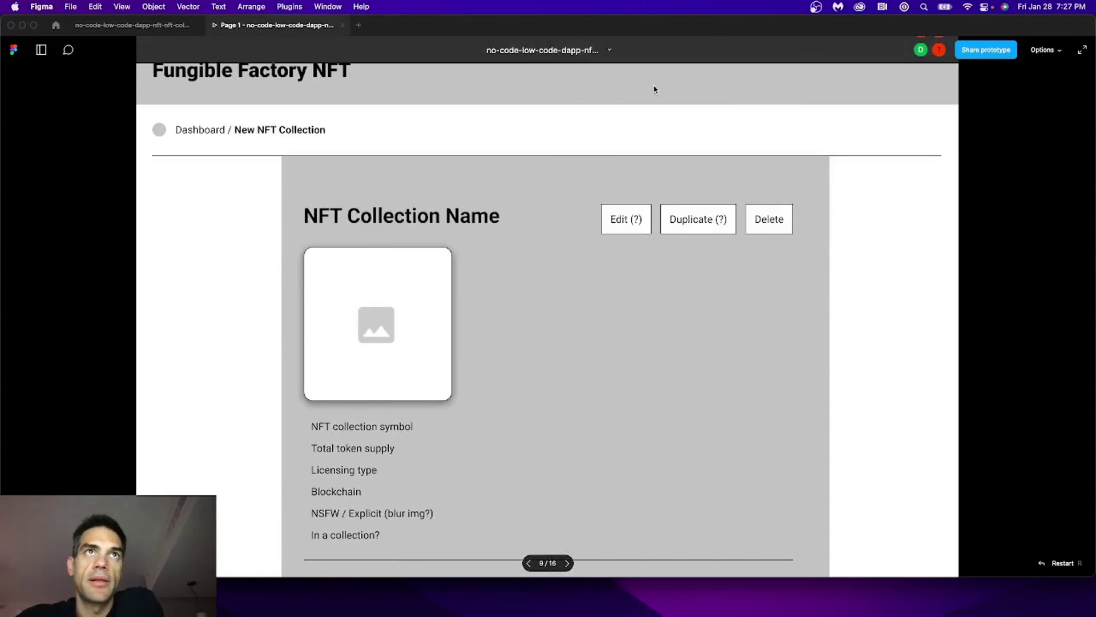
scroll(654, 88, down, 15)
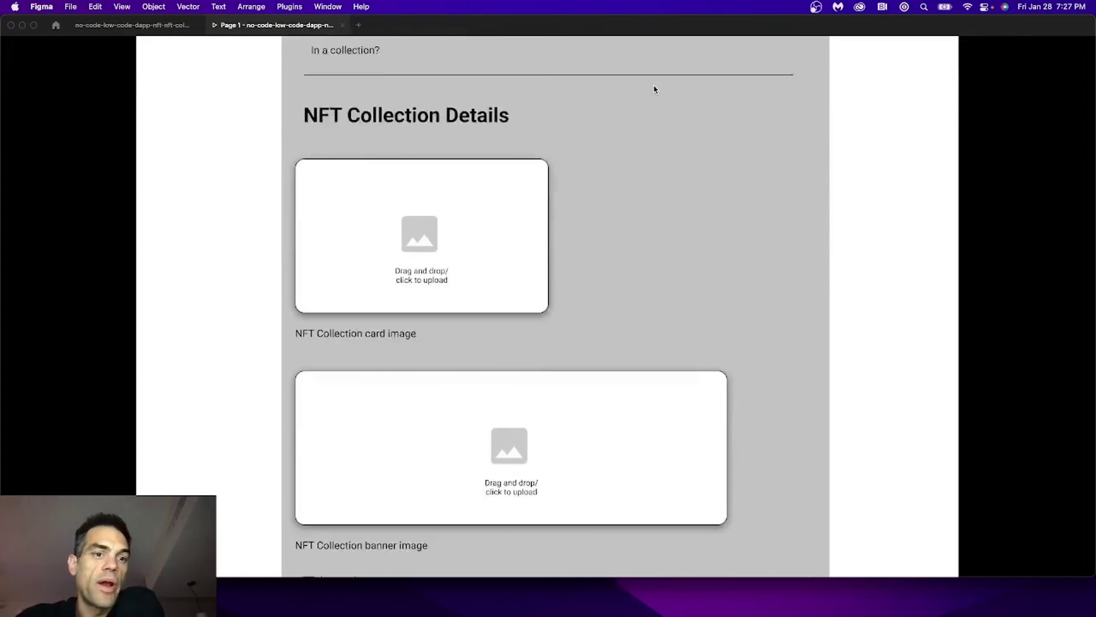
scroll(654, 88, down, 10)
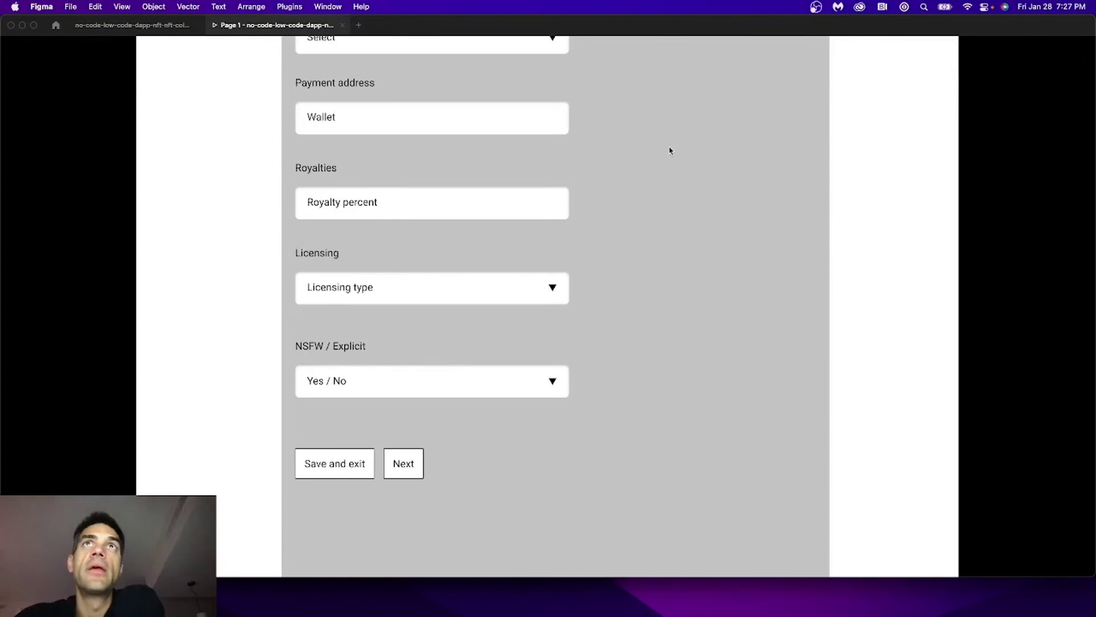
scroll(668, 152, up, 20)
Step: Scroll past Royalties, Licensing and NSFW / Explicit to the empty NFT Collection Tokens section
scroll(636, 336, down, 5)
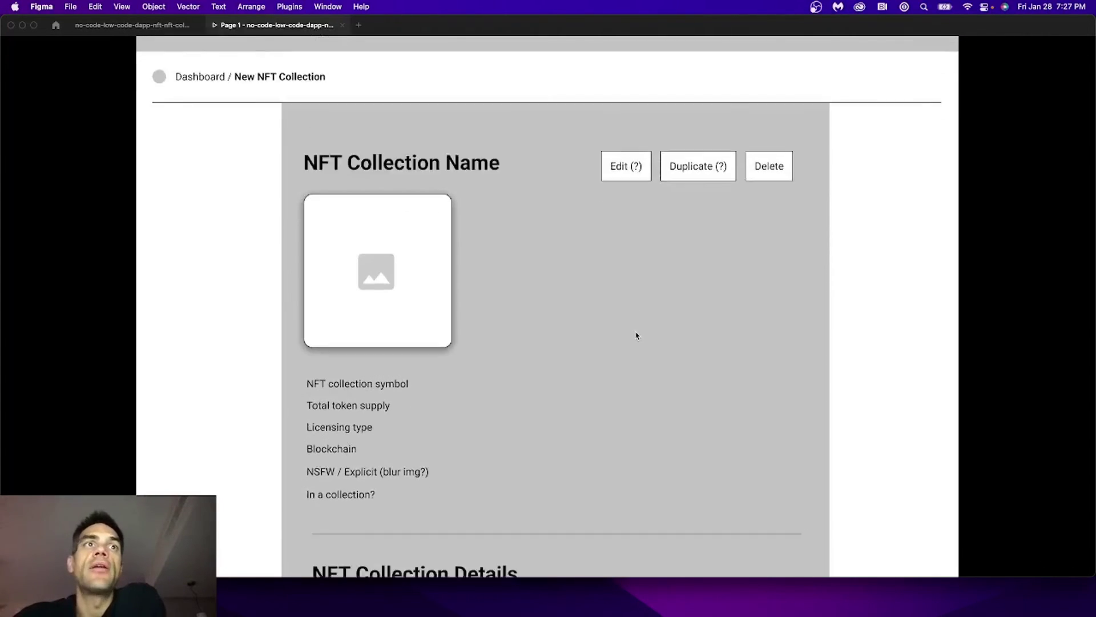
scroll(599, 280, down, 8)
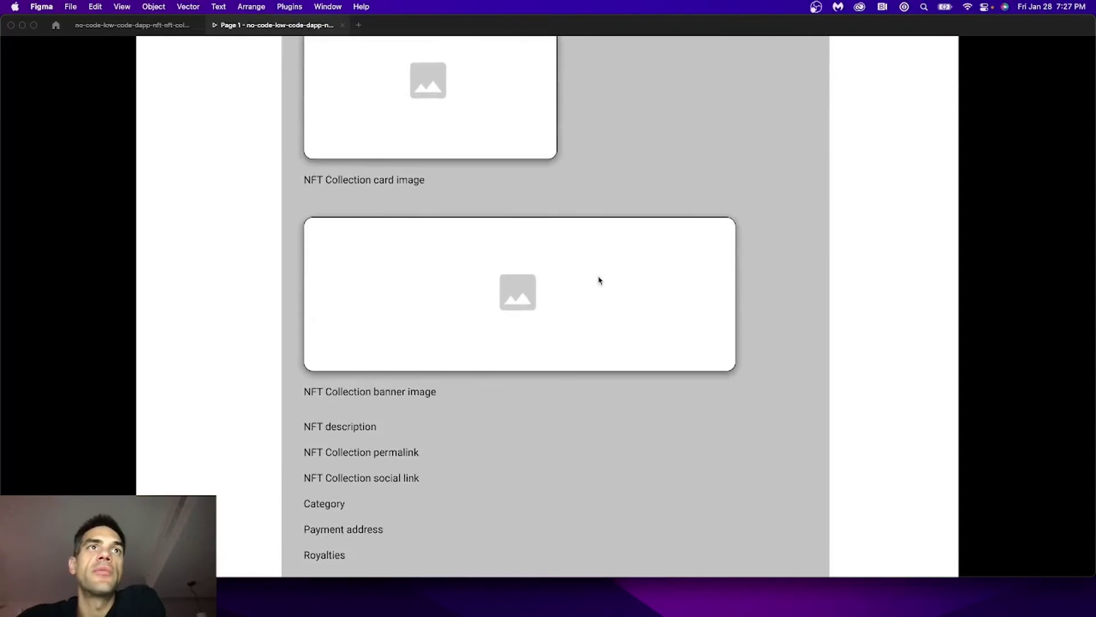
scroll(599, 279, down, 4)
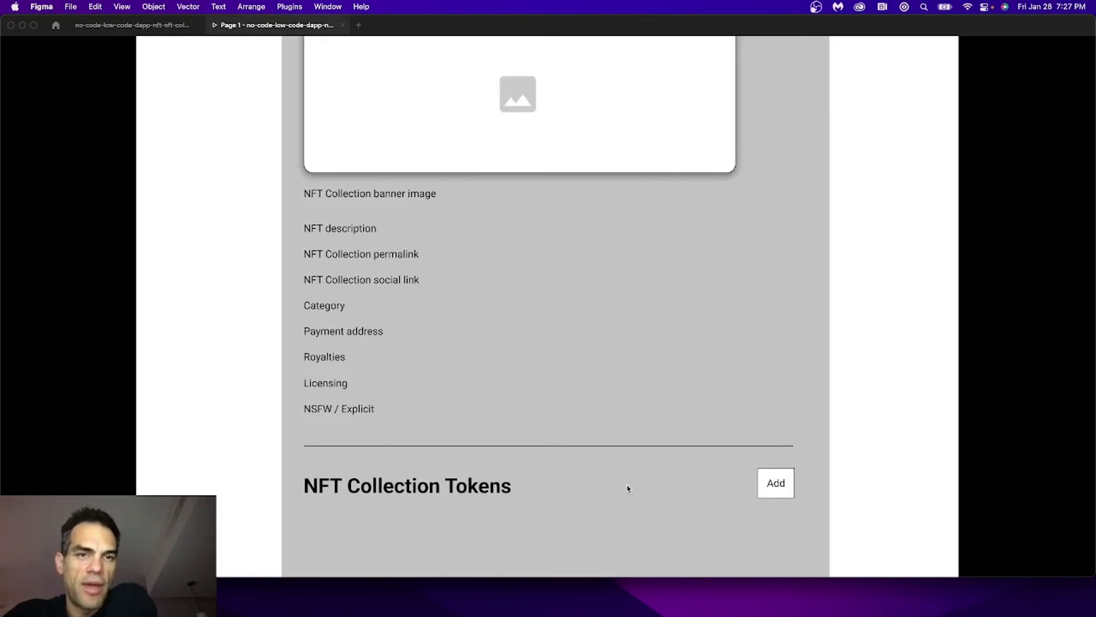
key(Right)
scroll(612, 394, down, 10)
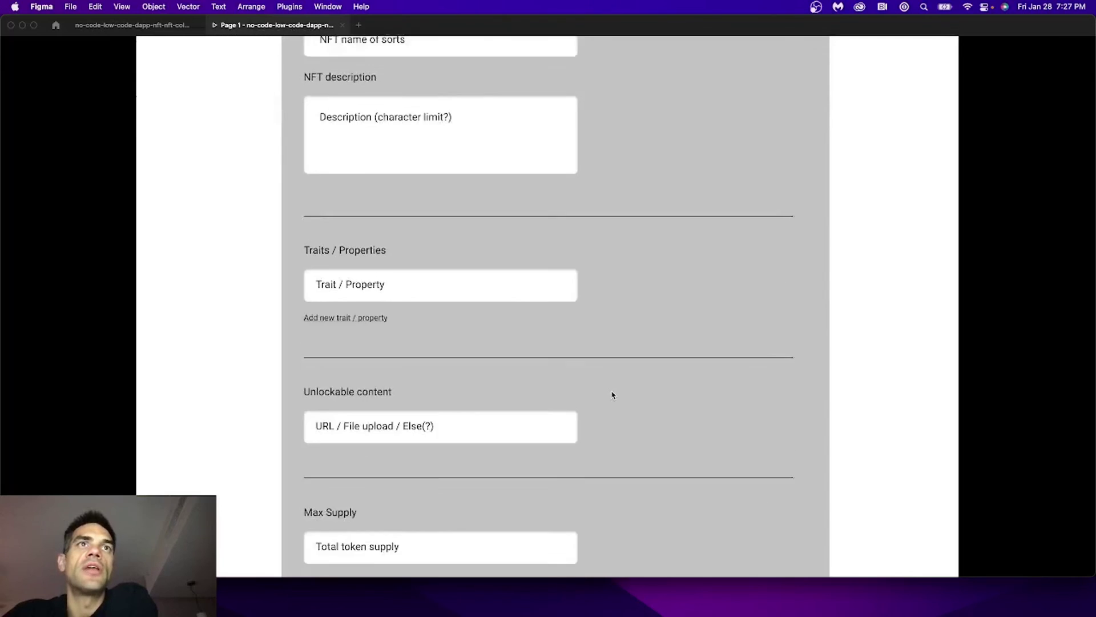
scroll(612, 394, down, 4)
scroll(592, 306, down, 6)
scroll(592, 305, down, 2)
scroll(524, 378, up, 3)
scroll(524, 378, up, 10)
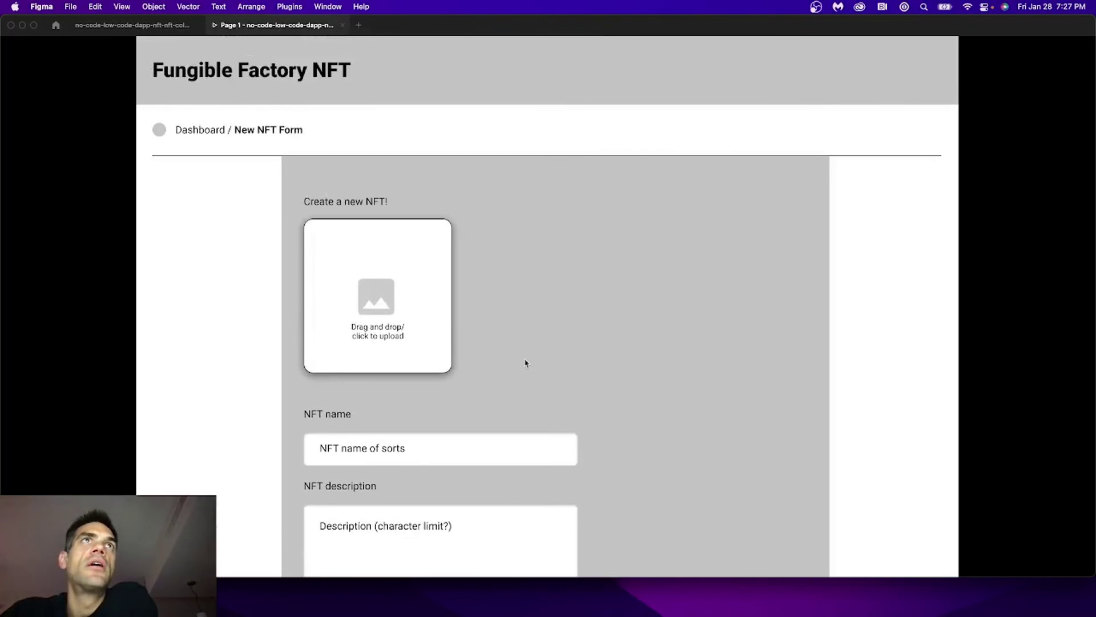
scroll(572, 314, down, 10)
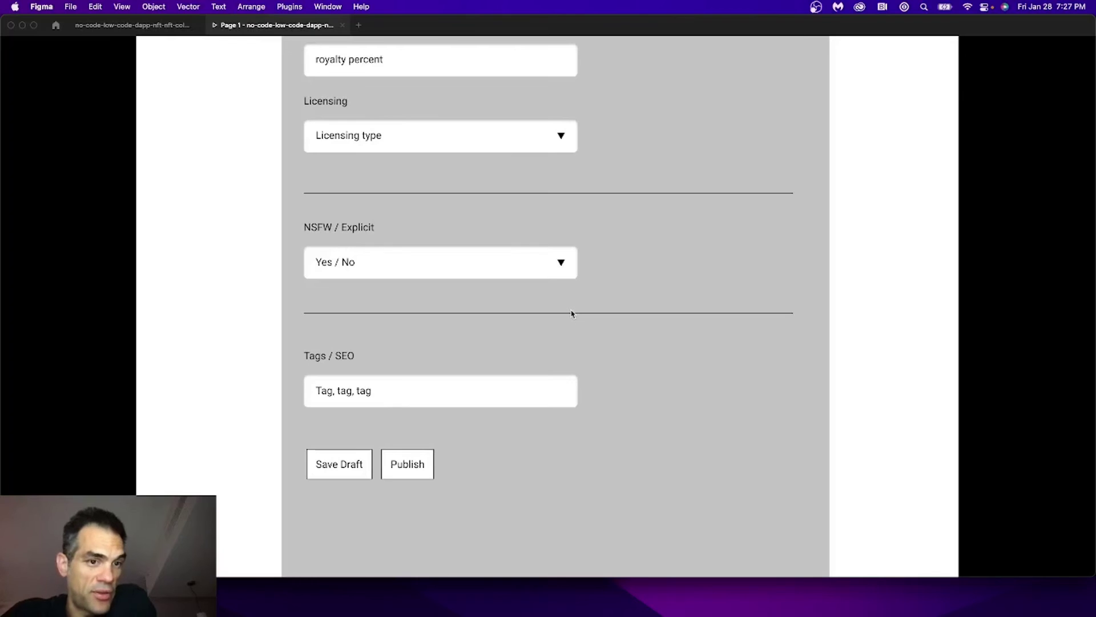
scroll(571, 313, up, 20)
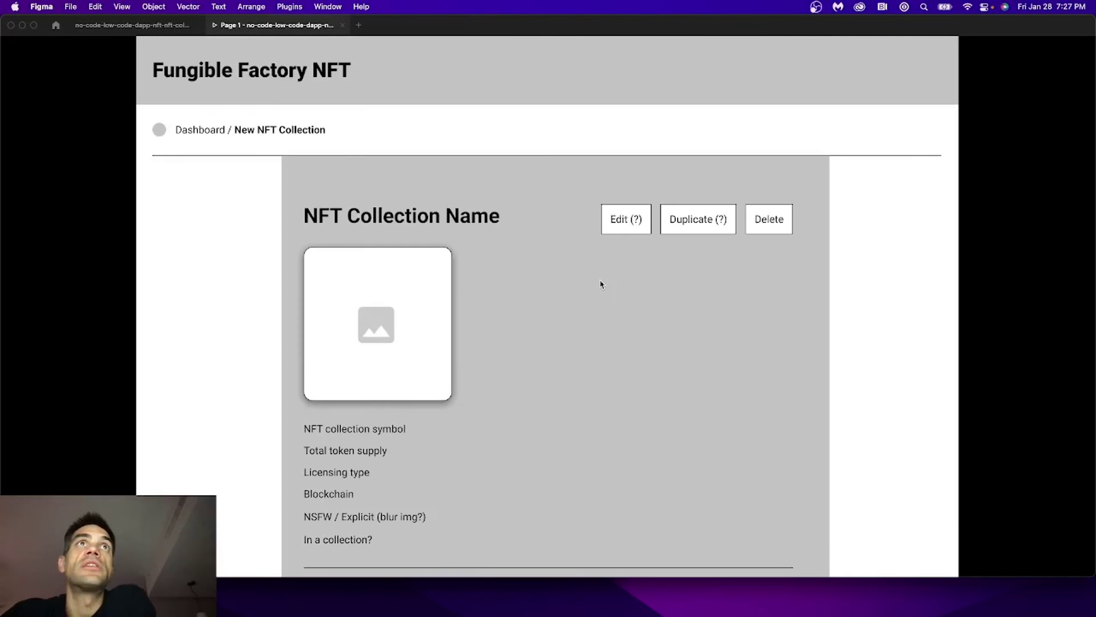
Step: Scroll down past the three token cards to the Compile contract section and its deployment notes
scroll(587, 293, down, 20)
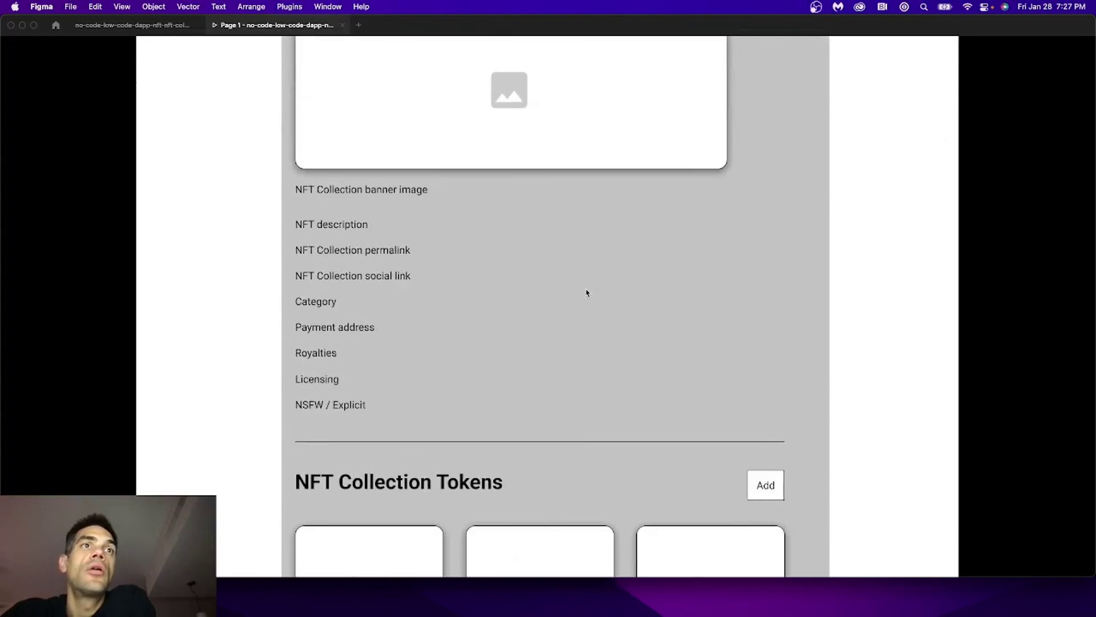
scroll(587, 293, down, 2)
scroll(588, 292, up, 15)
scroll(590, 285, up, 12)
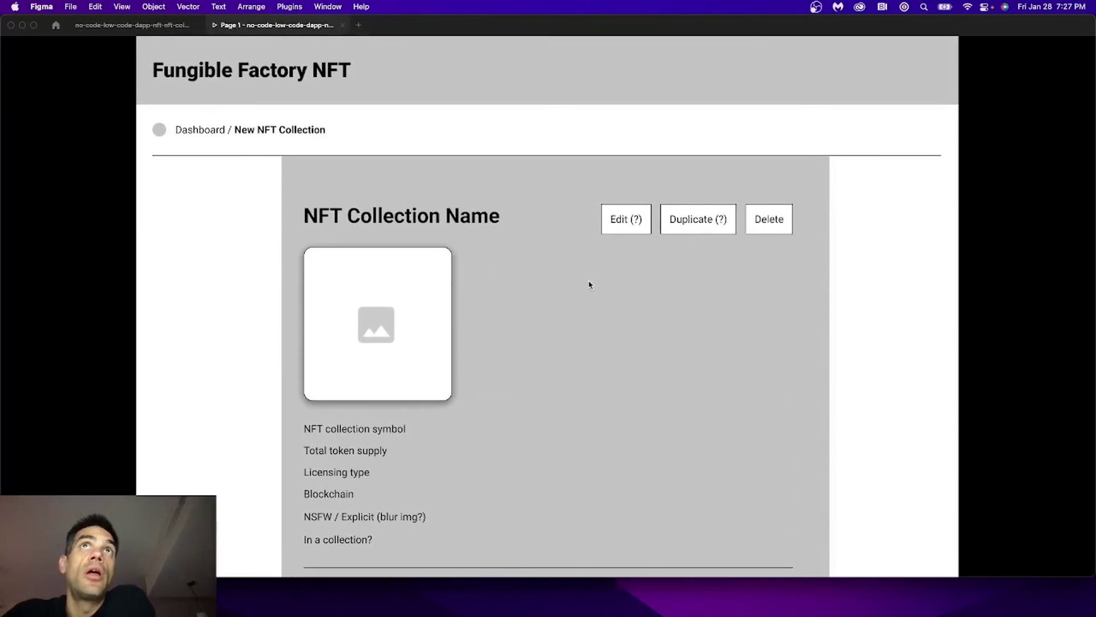
scroll(590, 284, down, 1)
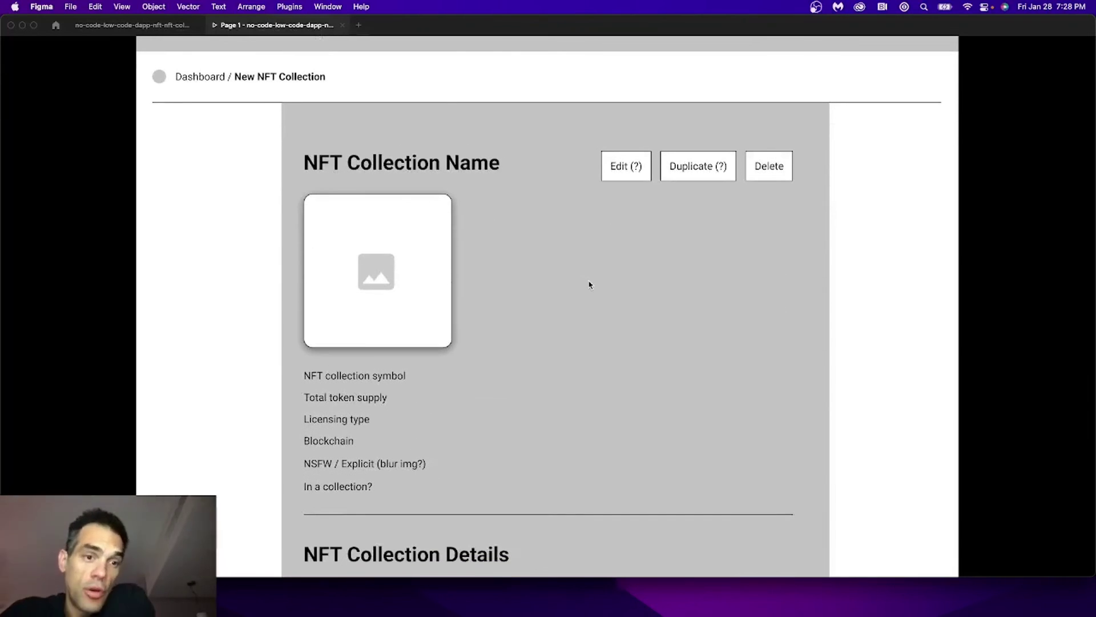
scroll(588, 283, down, 6)
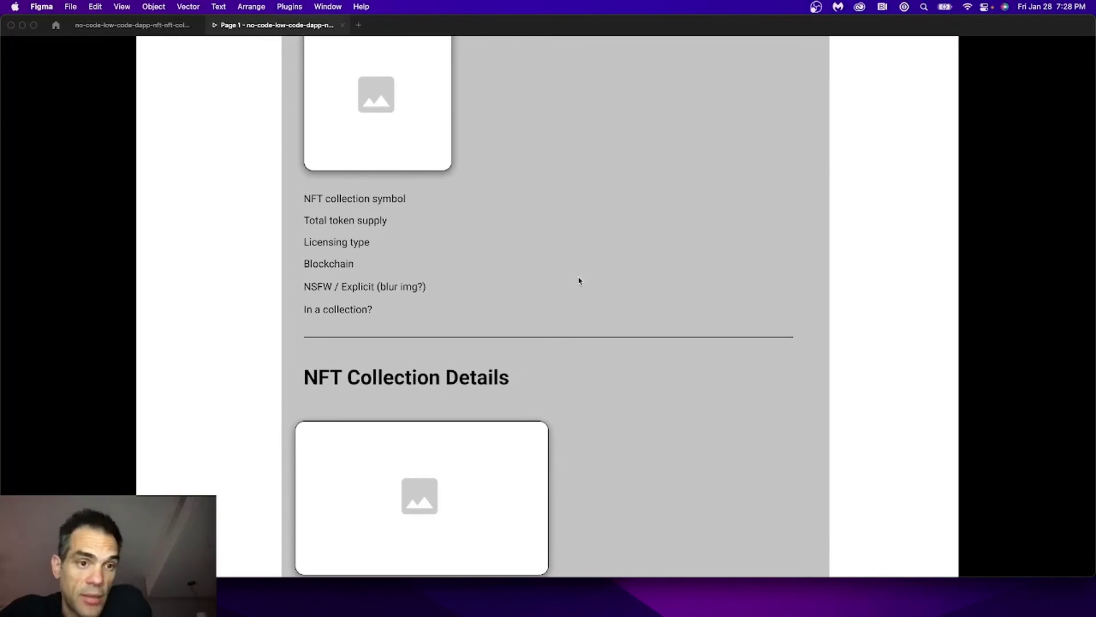
scroll(581, 279, down, 2)
scroll(583, 276, down, 4)
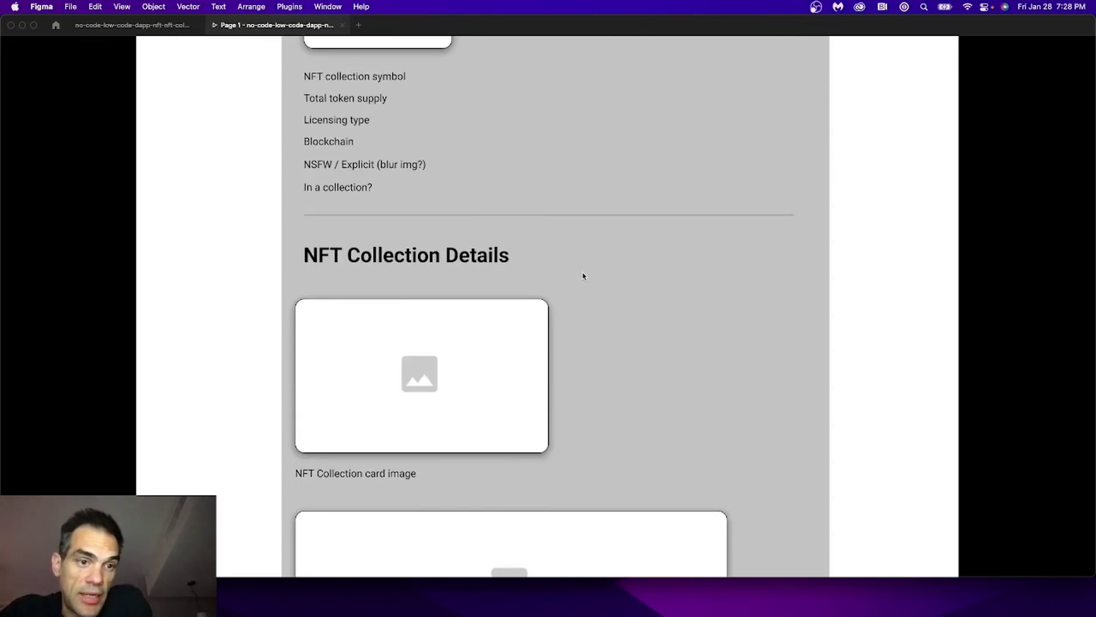
scroll(583, 276, down, 20)
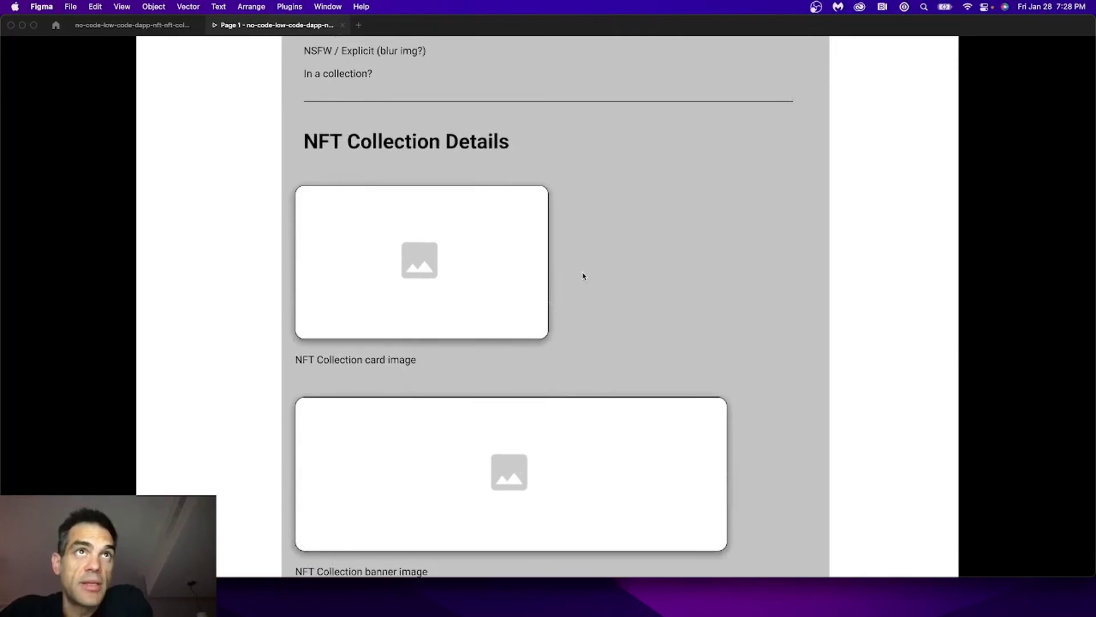
scroll(583, 277, down, 18)
scroll(427, 322, down, 5)
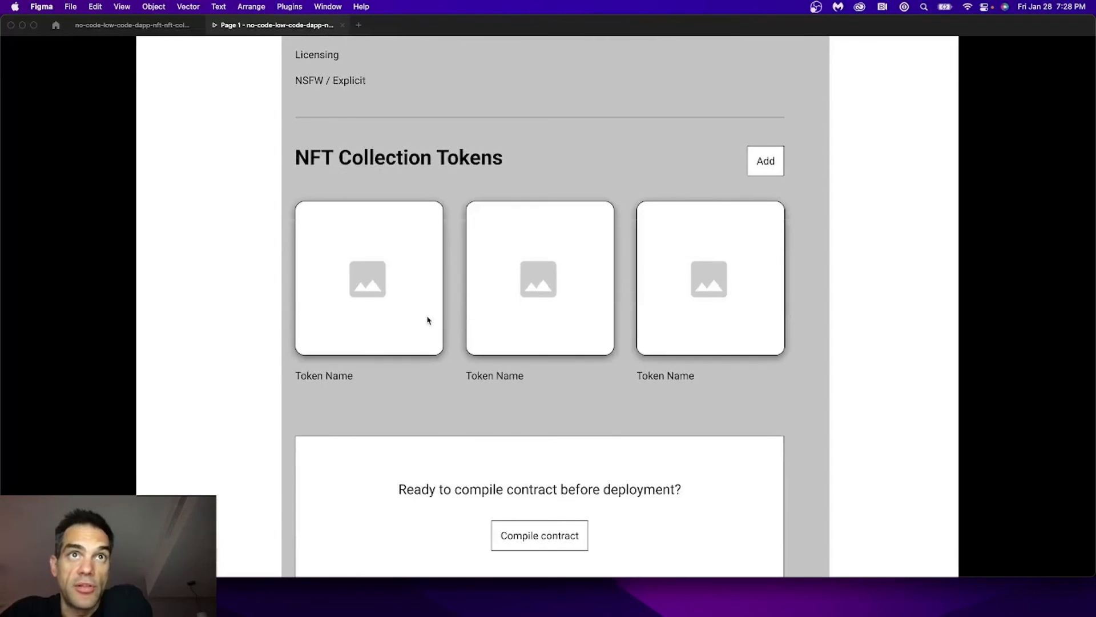
Step: Advance the prototype to the sticky-note frame 13 of 16 on compiling, validating and deploying
key(Right)
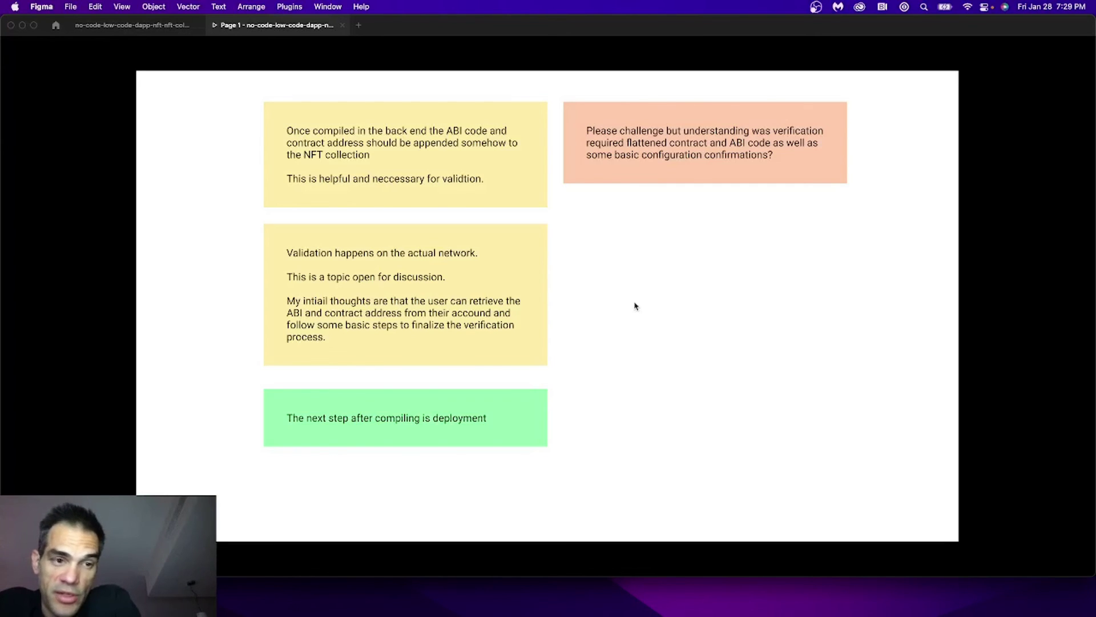
Step: Advance to the 'contract compiled successfully, ready to deploy' screen and scroll through it
mouse_move(692, 5)
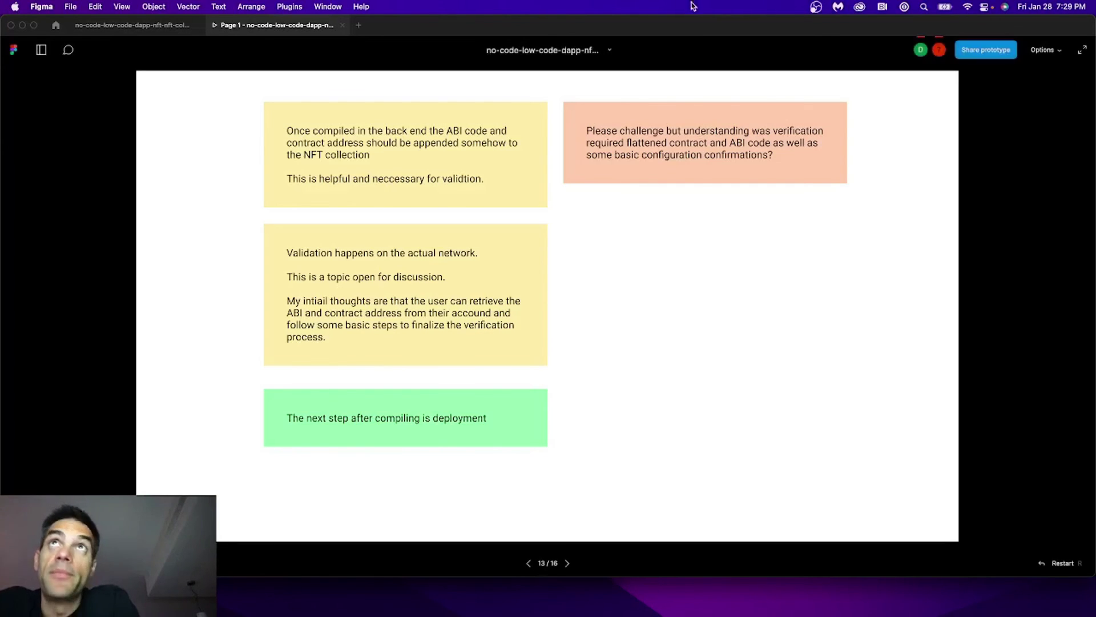
click(735, 255)
scroll(668, 320, down, 1)
scroll(671, 321, down, 1)
scroll(671, 322, up, 1)
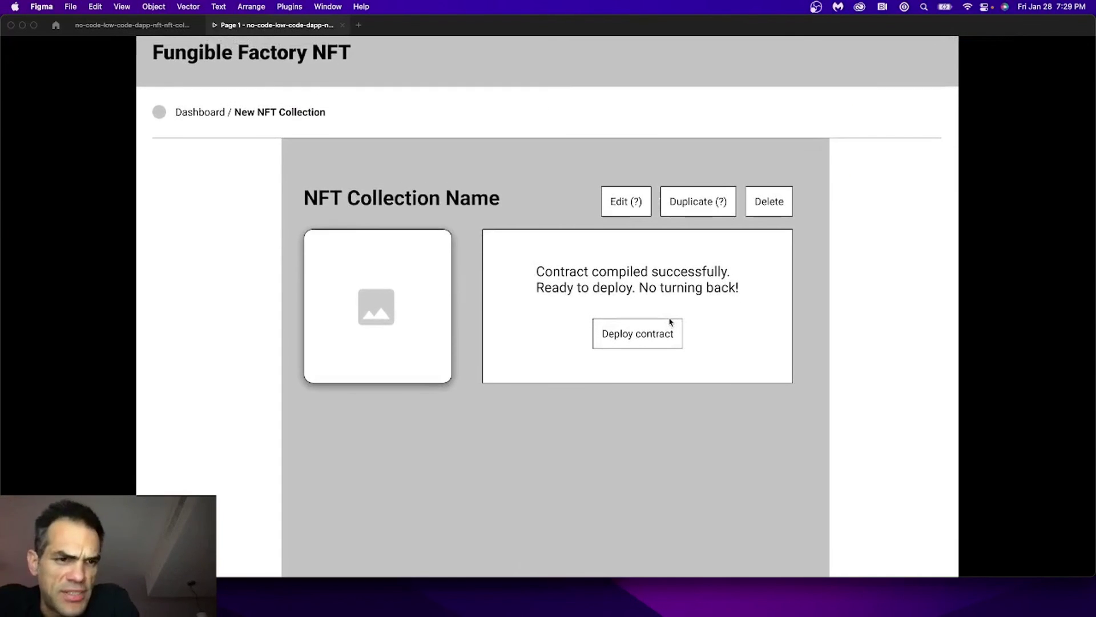